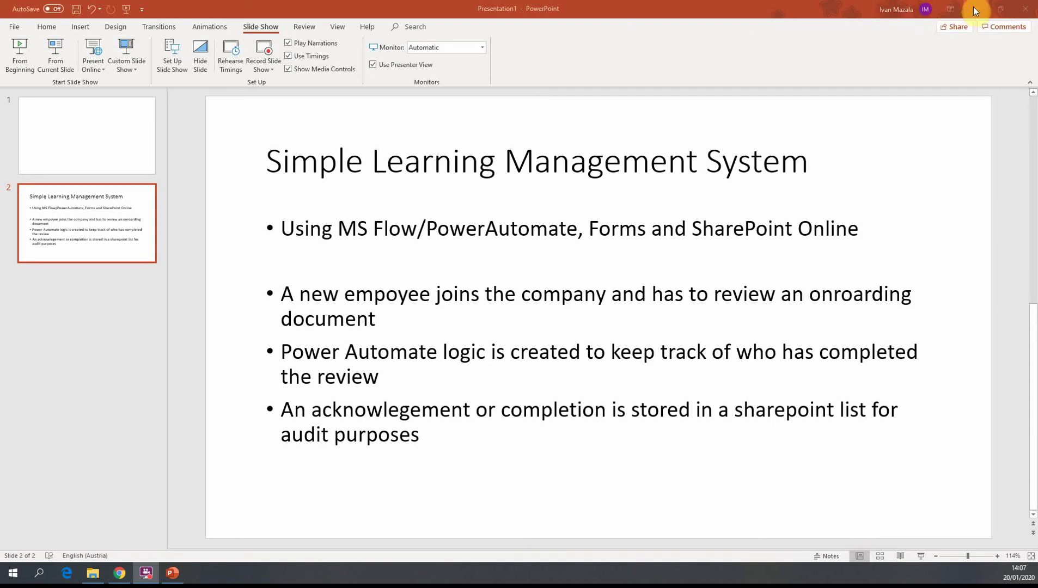
Bring the Chrome browser up over the PowerPoint presentation
{"action": "left_click", "coordinate": [121, 572]}
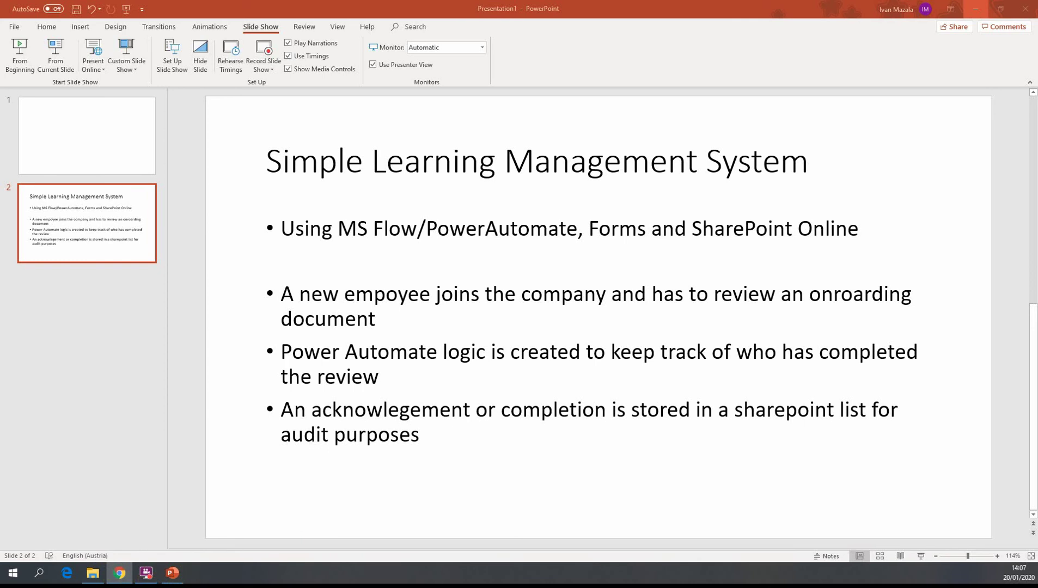
Maximize Chrome and title the Microsoft Forms form 'New Employee Onboarding'
{"action": "double_click", "coordinate": [618, 132]}
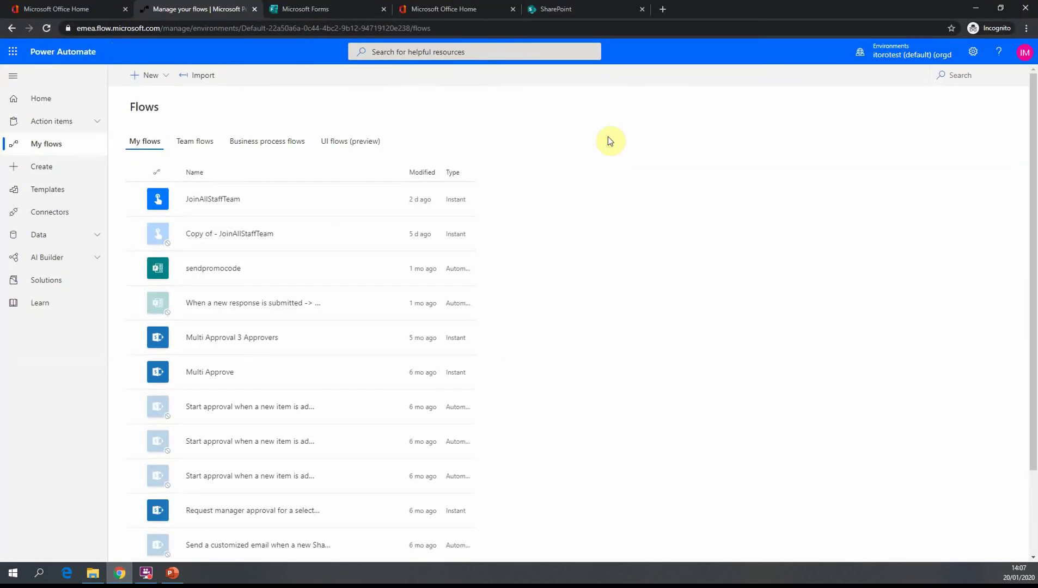
{"action": "left_click", "coordinate": [319, 12]}
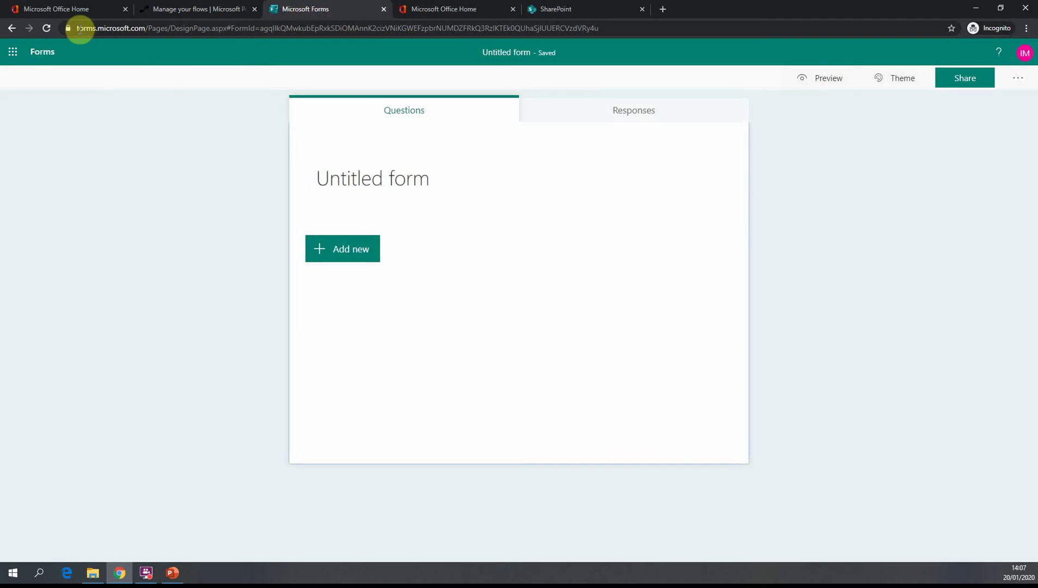
{"action": "left_click", "coordinate": [343, 179]}
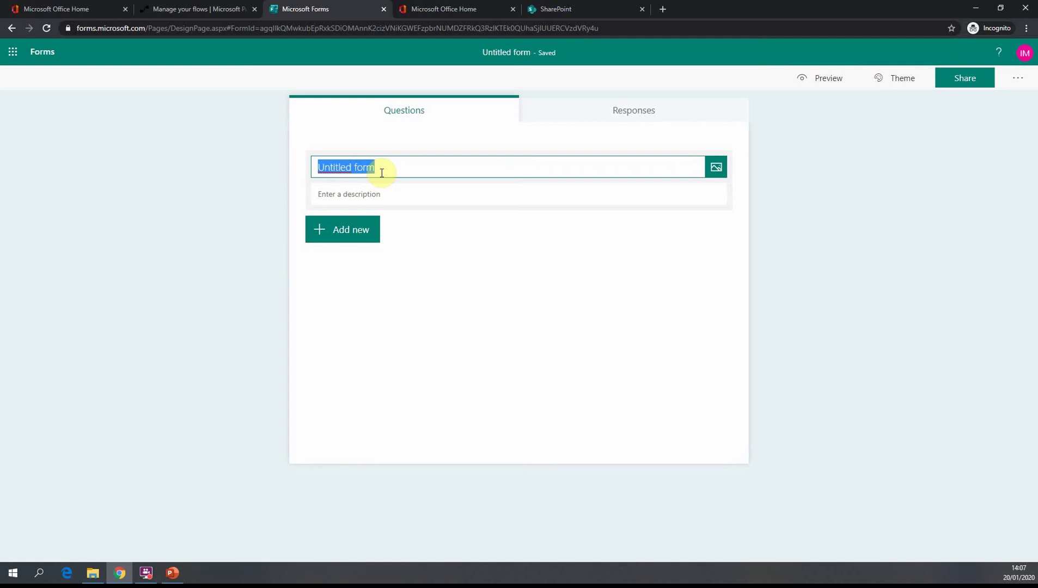
{"action": "type", "text": "New Empl"}
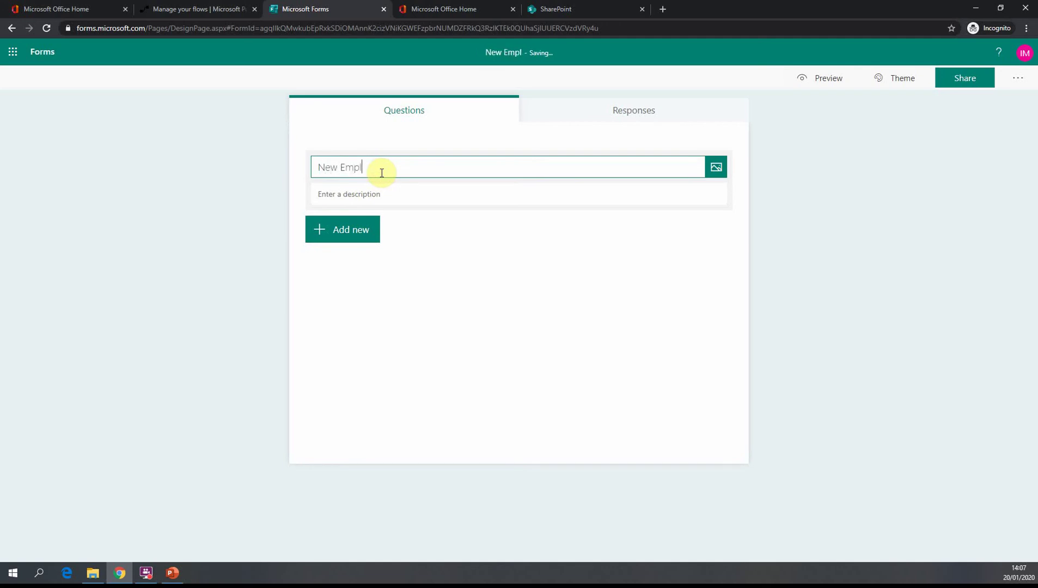
{"action": "type", "text": "oyee Onboar"}
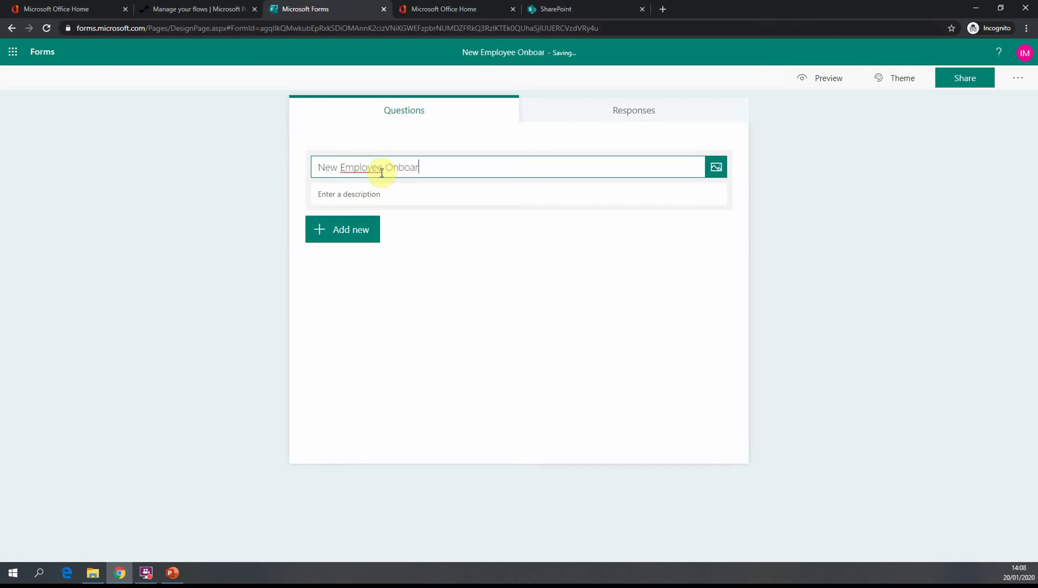
{"action": "type", "text": "ding"}
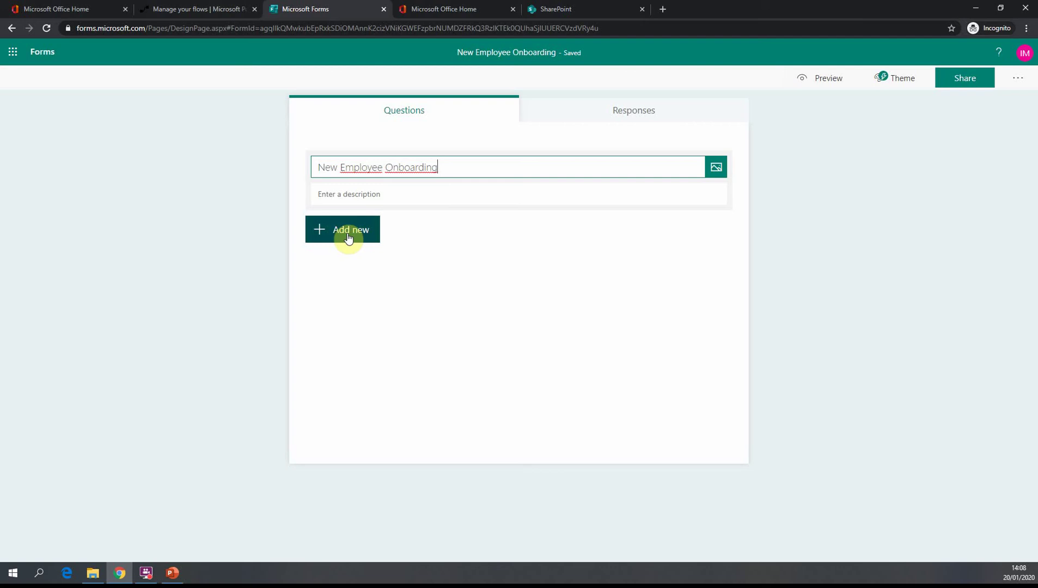
Add a blank Choice question, dismissing the recommended question suggestions
{"action": "left_click", "coordinate": [348, 233]}
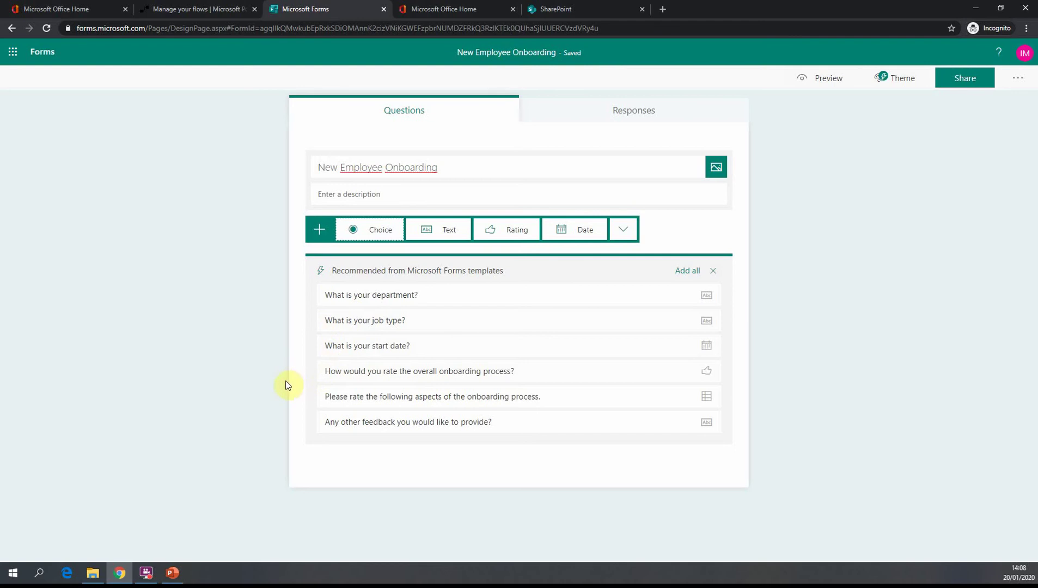
{"action": "left_click", "coordinate": [371, 421]}
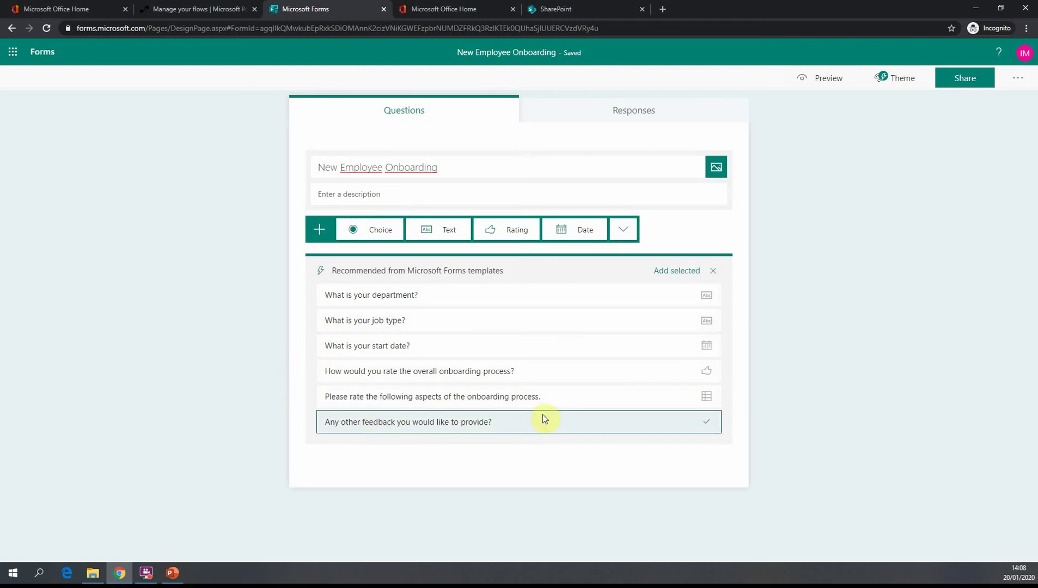
{"action": "left_click", "coordinate": [761, 244]}
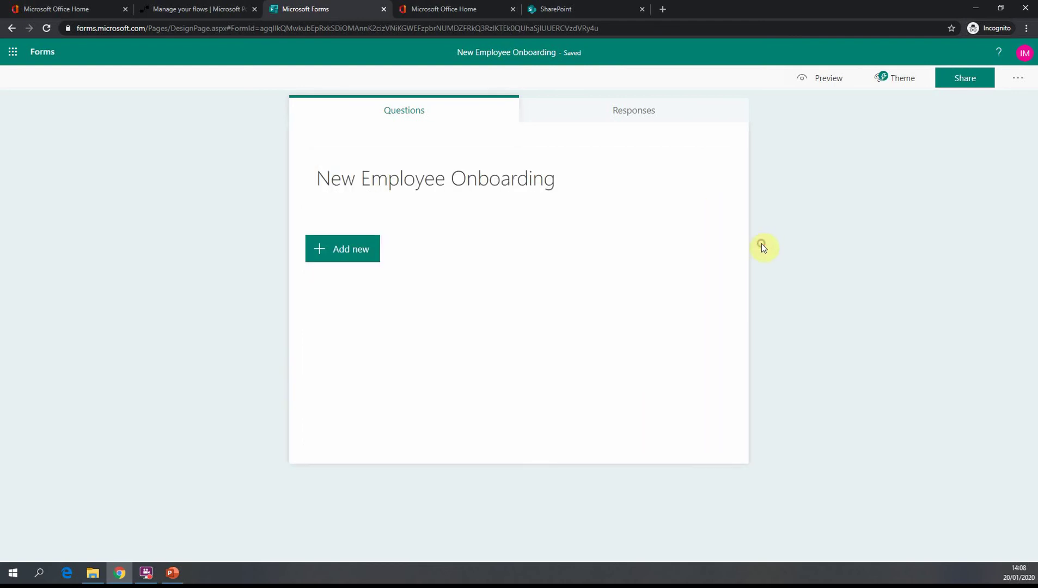
{"action": "left_click", "coordinate": [364, 256]}
{"action": "left_click", "coordinate": [371, 254]}
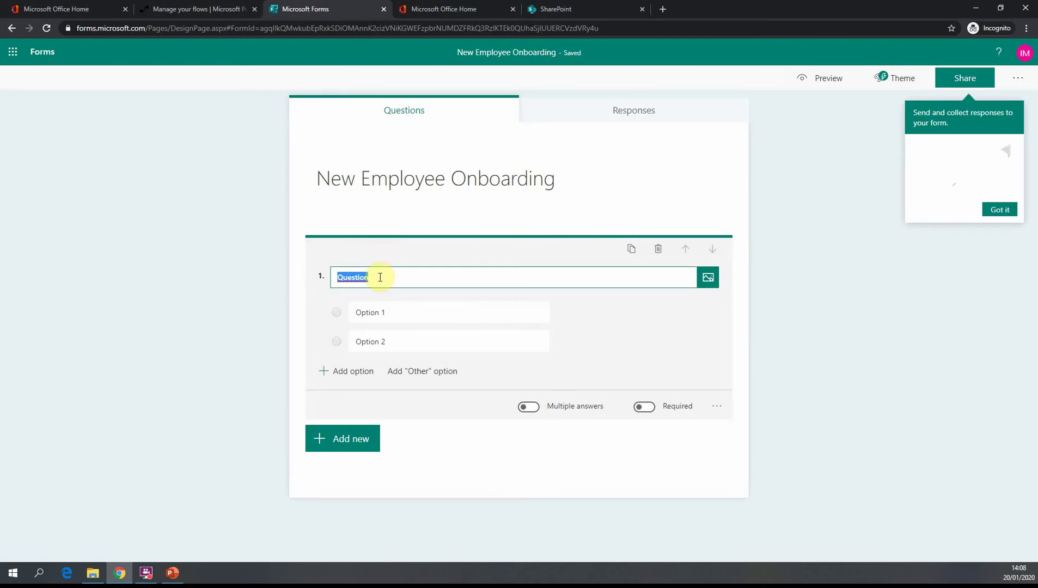
Make question 1 'Have you reviewed your onboarding documentation' with Yes and No options
{"action": "type", "text": "Have you reviewe"}
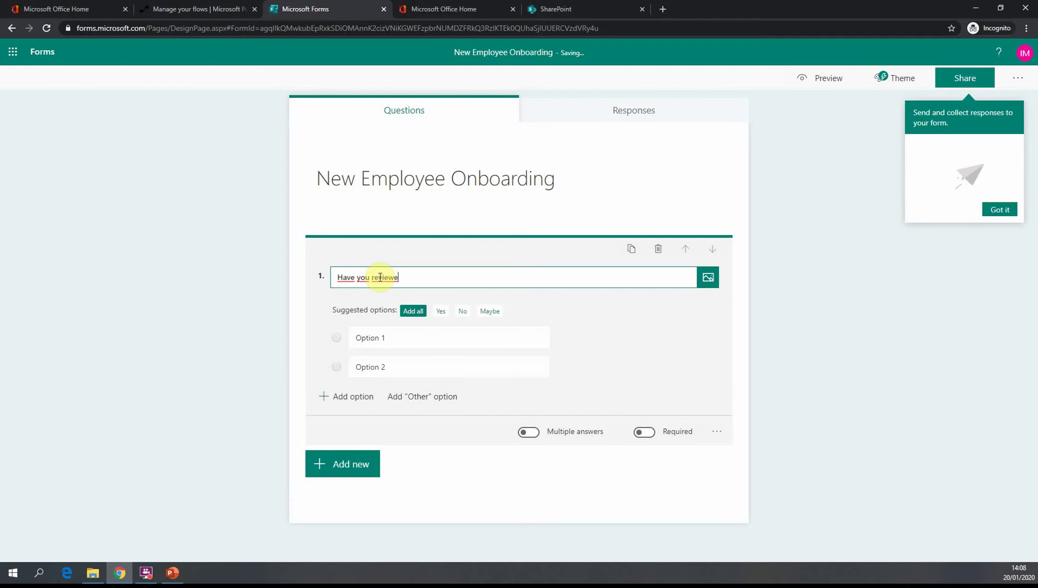
{"action": "type", "text": "ed"}
{"action": "key", "text": "BackSpace"}
{"action": "key", "text": "BackSpace"}
{"action": "key", "text": "BackSpace"}
{"action": "key", "text": "BackSpace"}
{"action": "type", "text": "wed your o"}
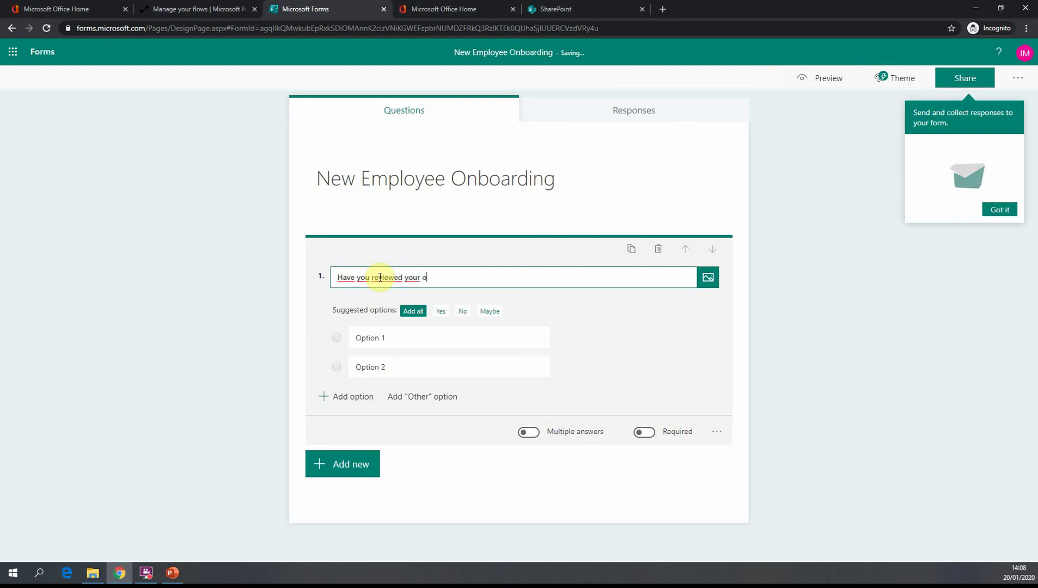
{"action": "type", "text": "nboarding documentation"}
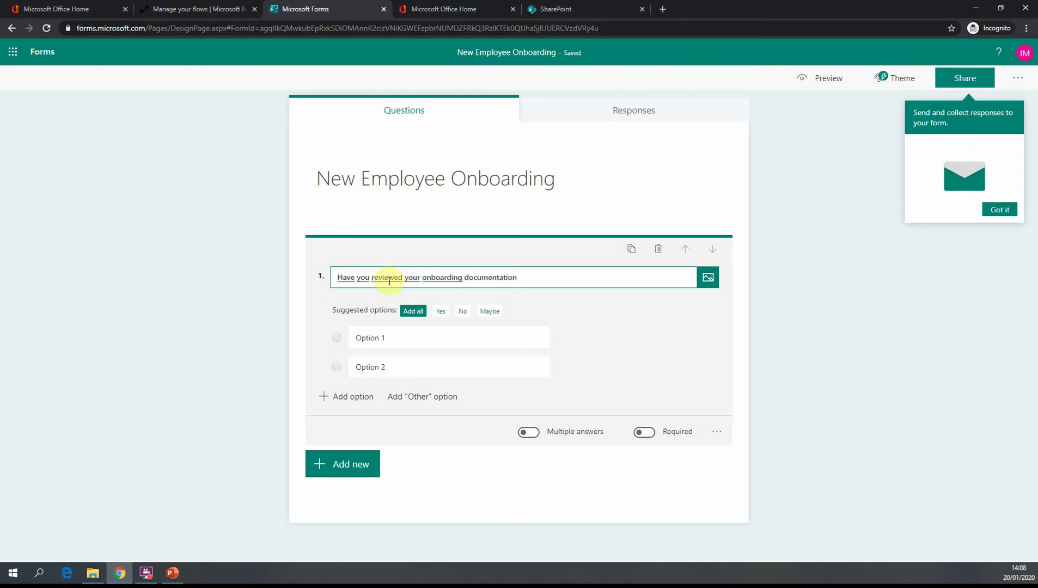
{"action": "left_click", "coordinate": [440, 311]}
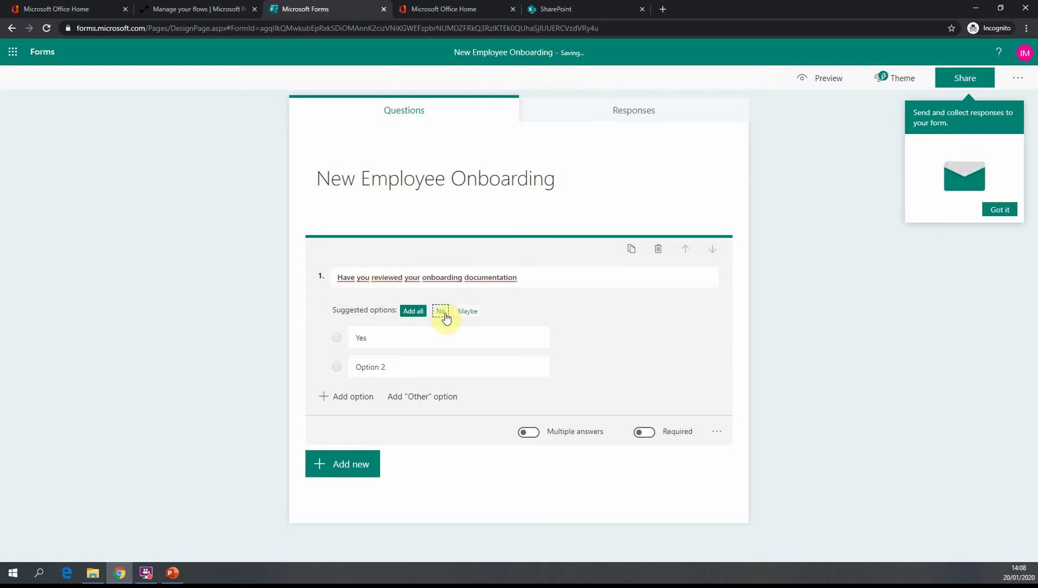
{"action": "left_click", "coordinate": [442, 313]}
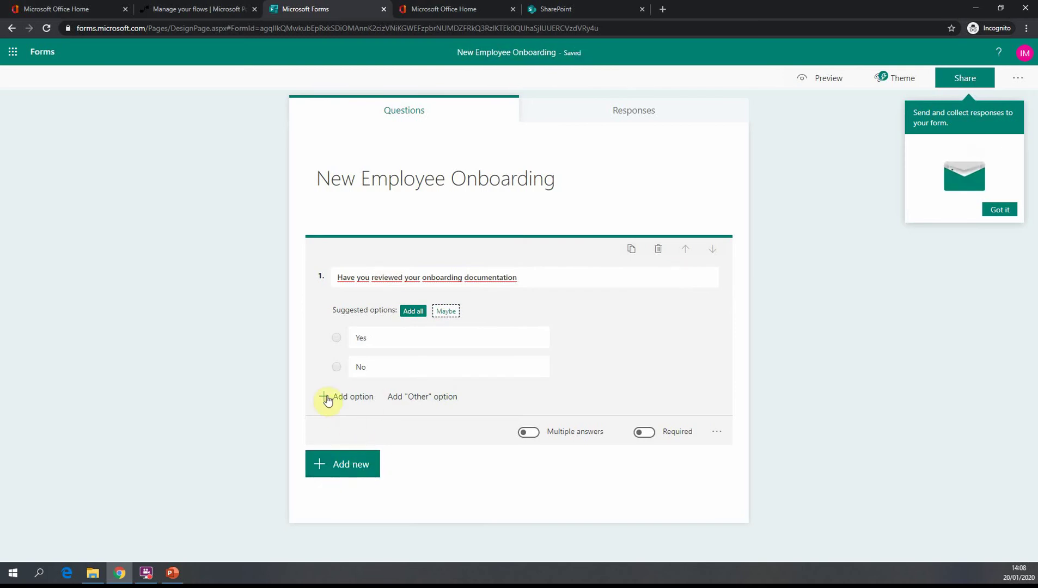
Add a Text question 'Please provide feedback' and bring up the form's sharing options
{"action": "left_click", "coordinate": [348, 463]}
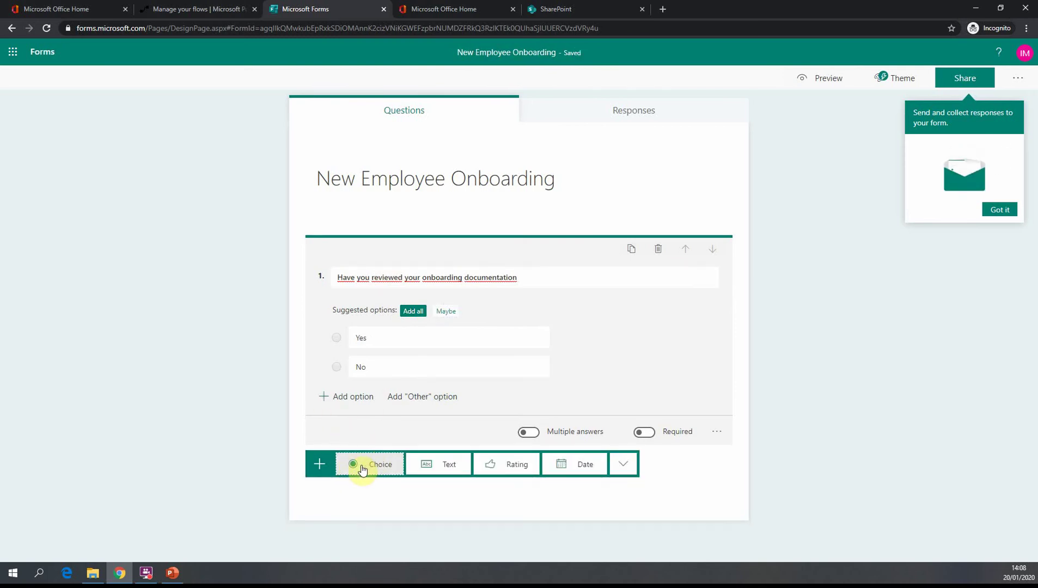
{"action": "left_click", "coordinate": [443, 464]}
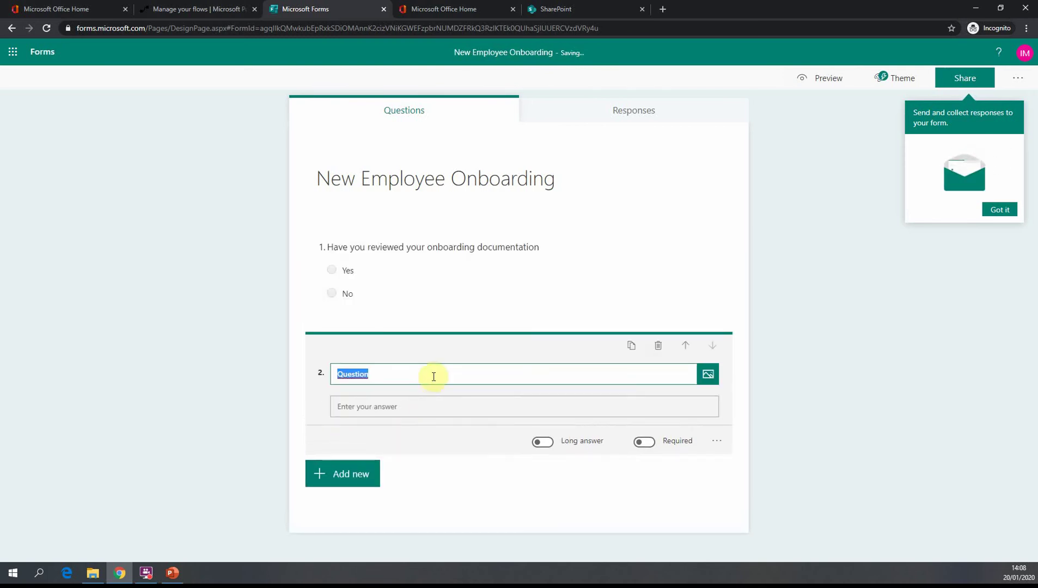
{"action": "type", "text": "Please provide feedback"}
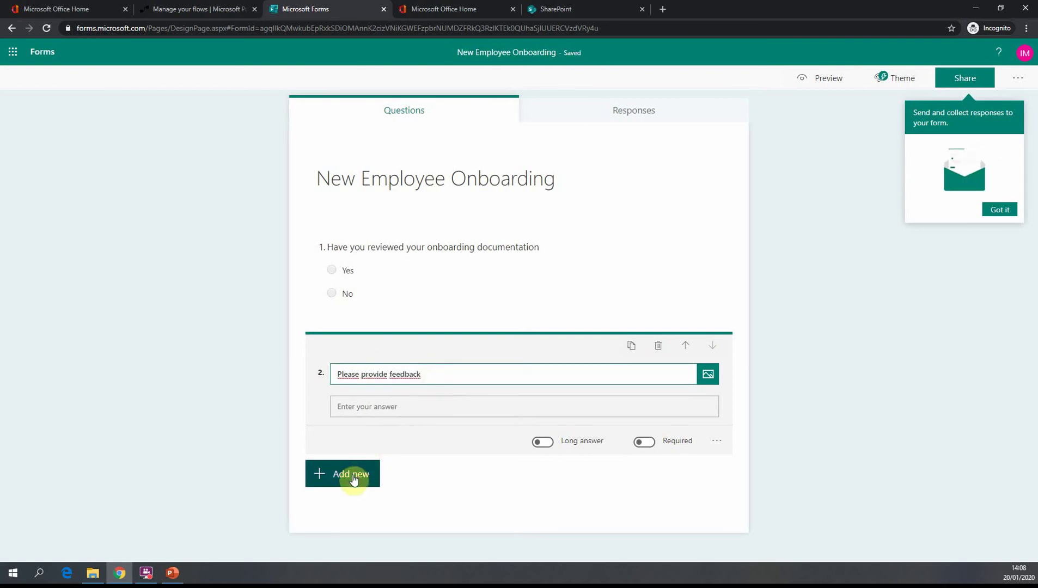
{"action": "left_click", "coordinate": [417, 482]}
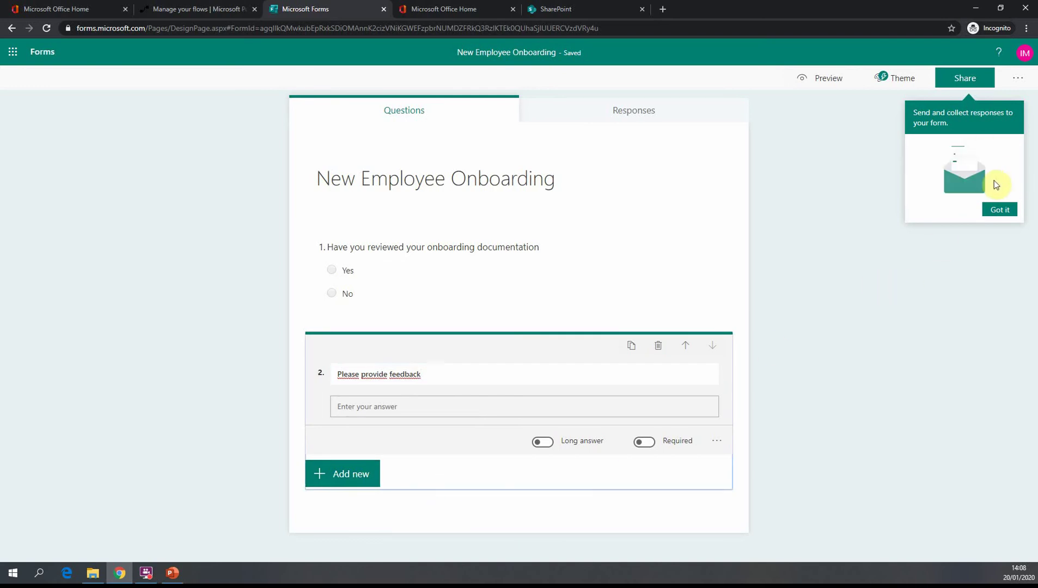
{"action": "left_click", "coordinate": [1000, 209]}
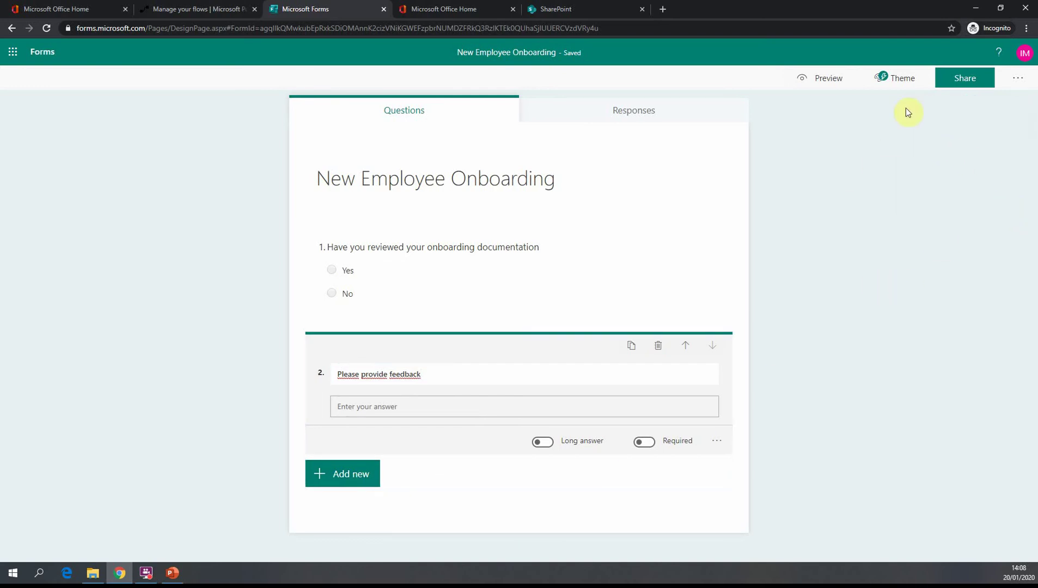
{"action": "left_click", "coordinate": [959, 80]}
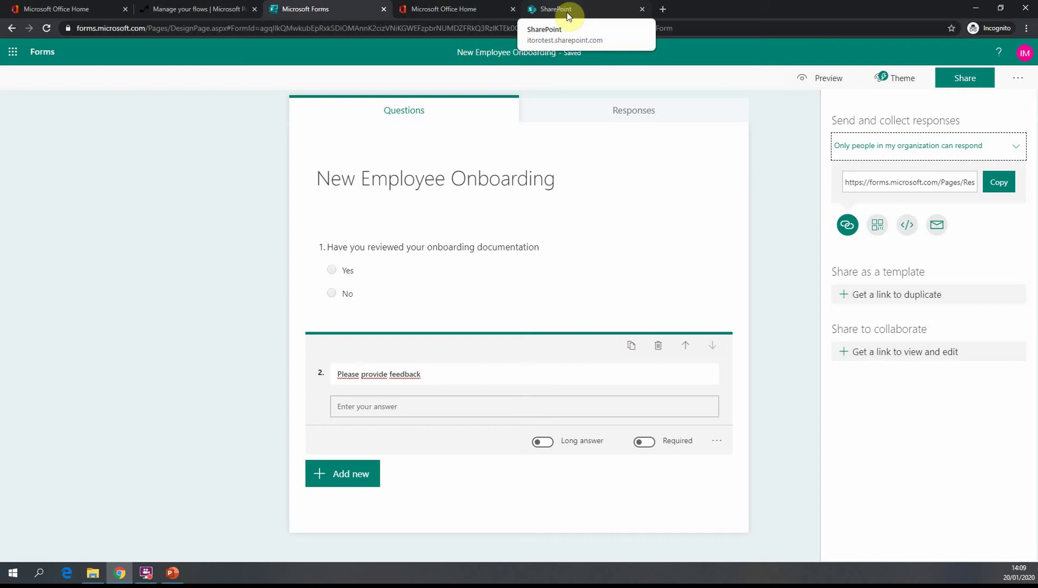
From the SharePoint home page, create a communication site named 'Simple LMS'
{"action": "left_click", "coordinate": [567, 14]}
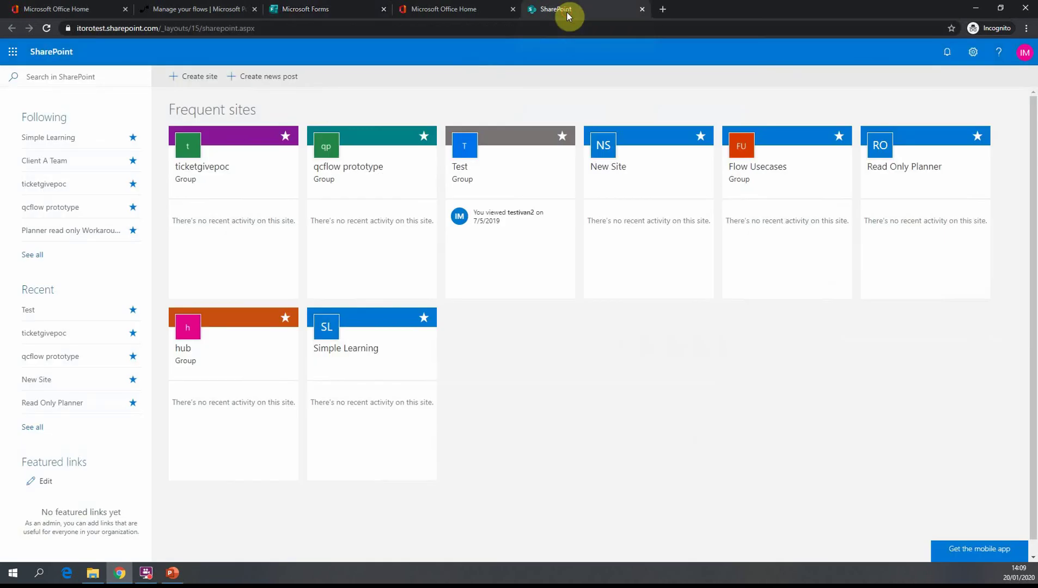
{"action": "left_click", "coordinate": [196, 82]}
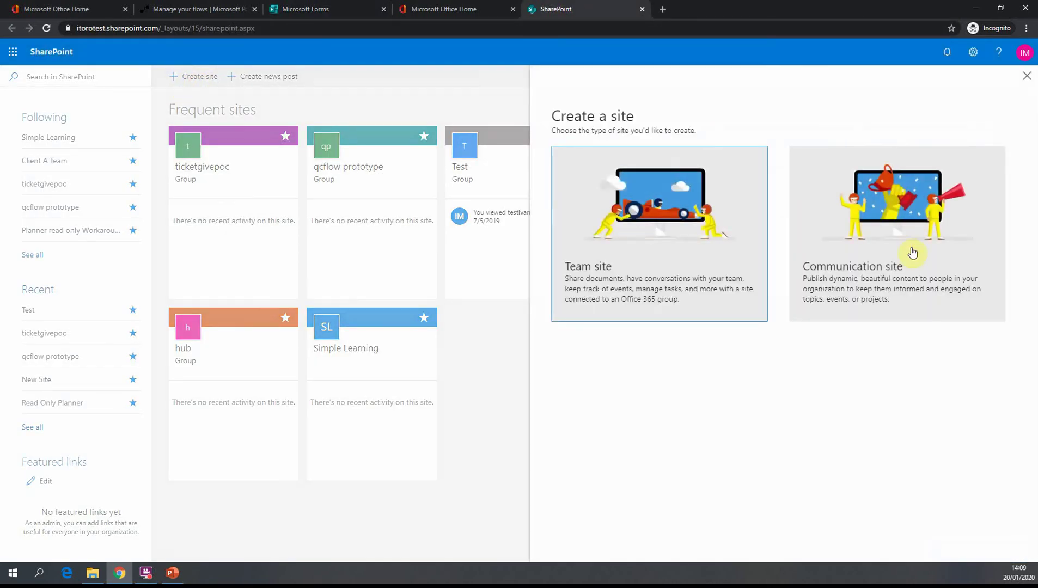
{"action": "left_click", "coordinate": [890, 219]}
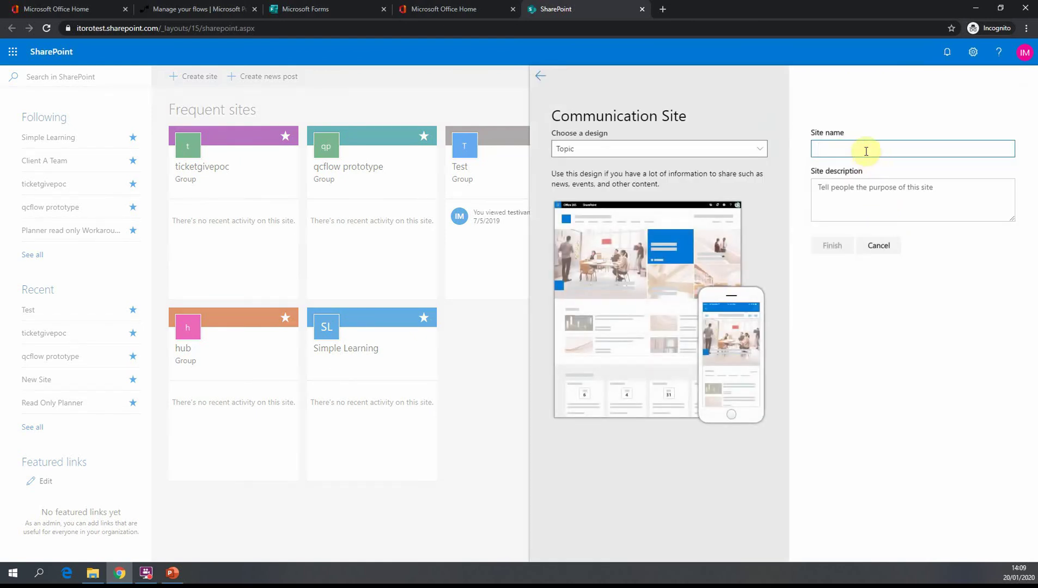
{"action": "type", "text": "Simple LMS"}
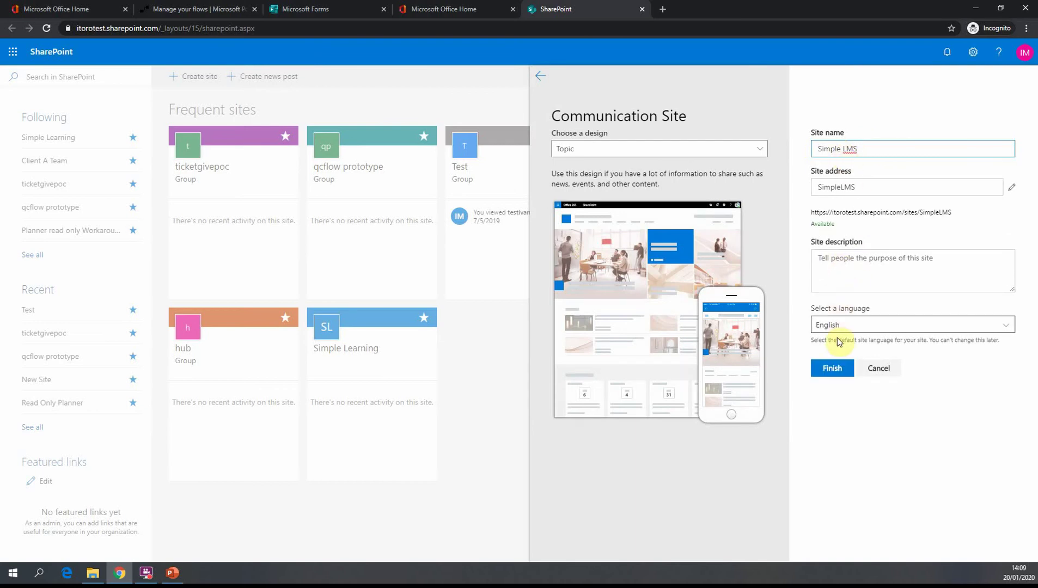
{"action": "left_click", "coordinate": [835, 377]}
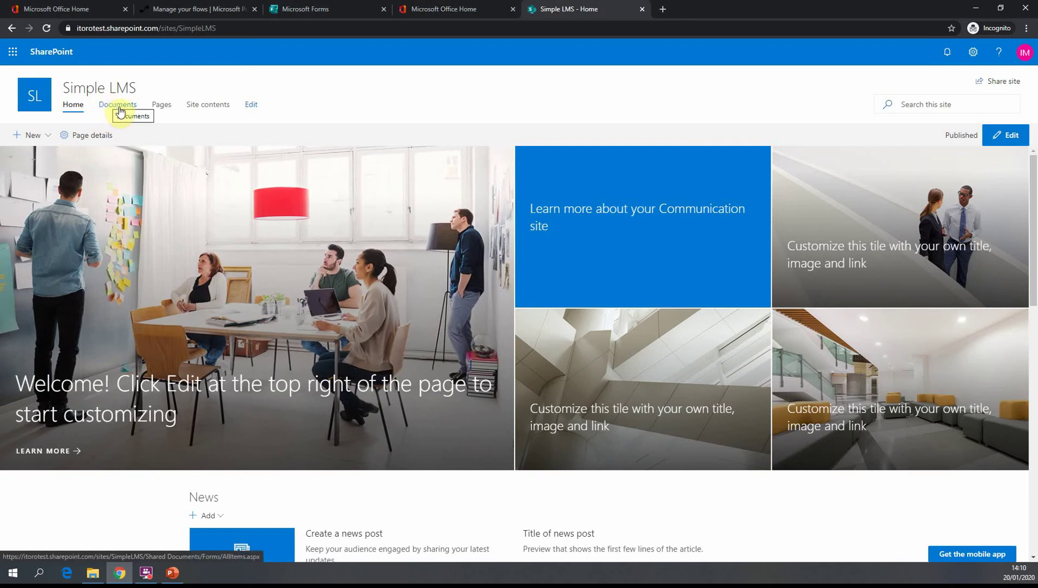
Drag New Employee.pptx into the Documents library, then go back to Home
{"action": "left_click", "coordinate": [120, 111]}
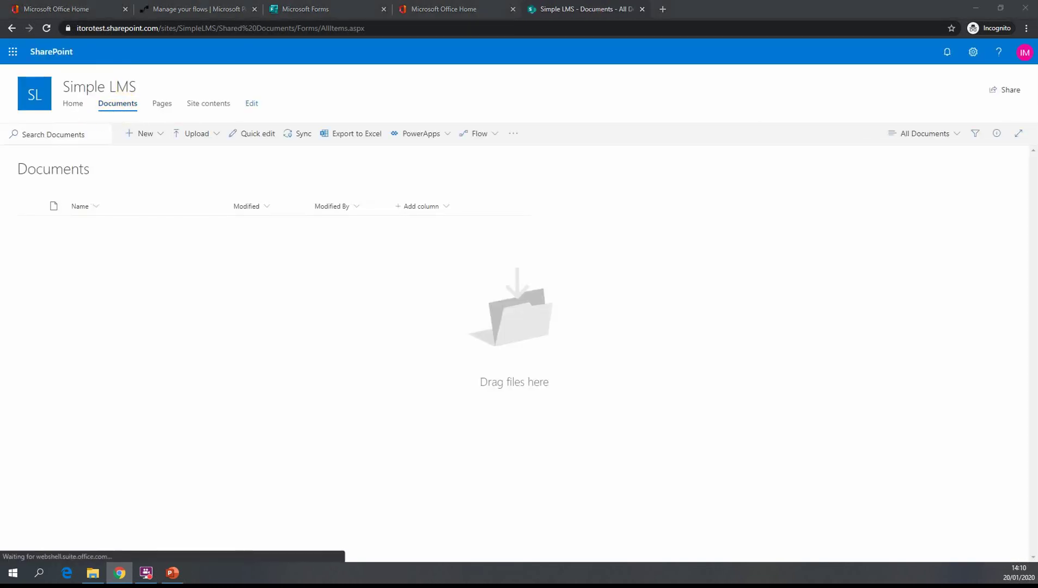
{"action": "left_click_drag", "start_coordinate": [1, 177], "coordinate": [74, 255]}
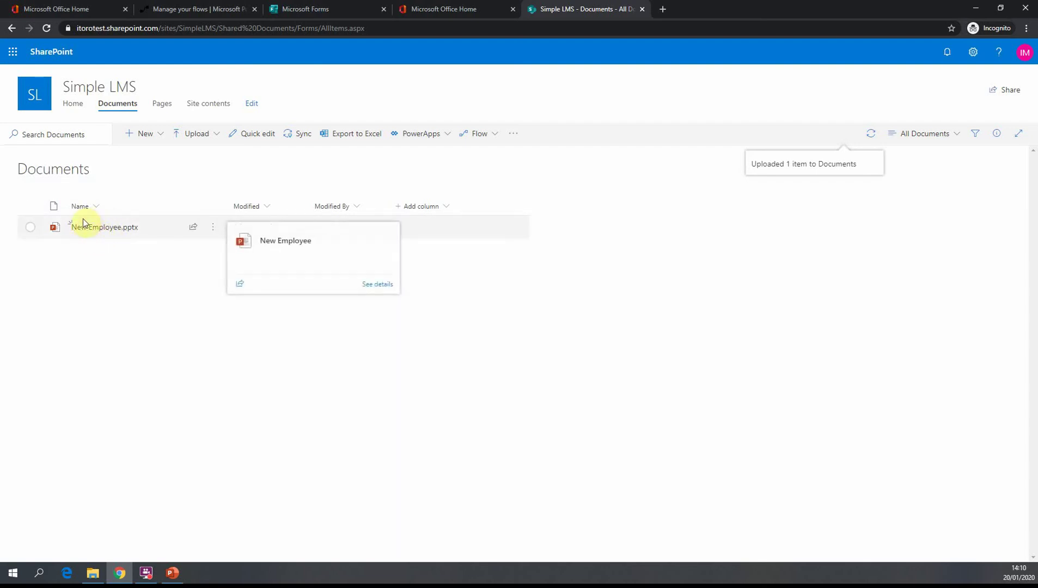
{"action": "mouse_move", "coordinate": [97, 231]}
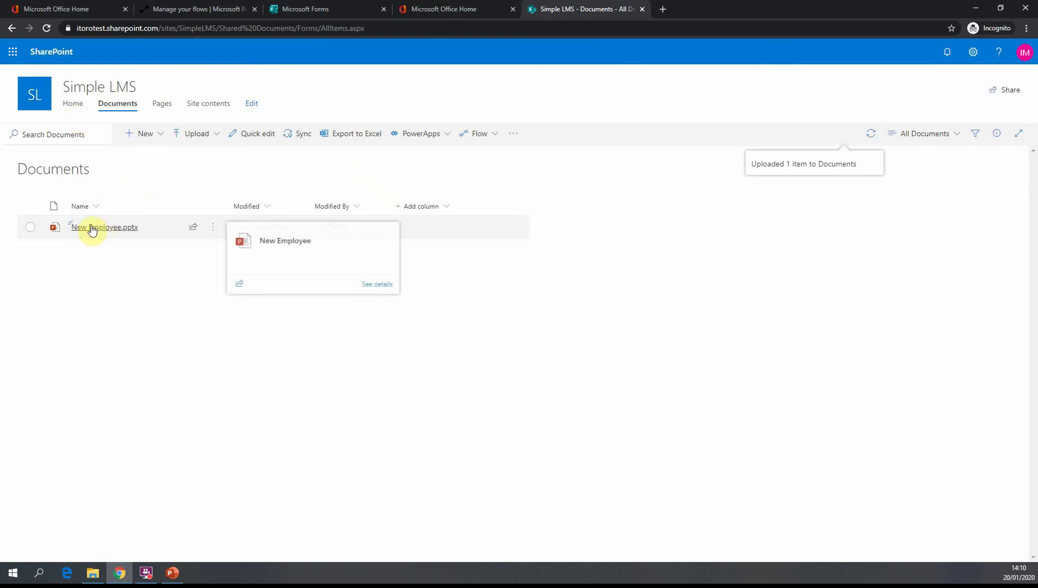
{"action": "left_click", "coordinate": [73, 109]}
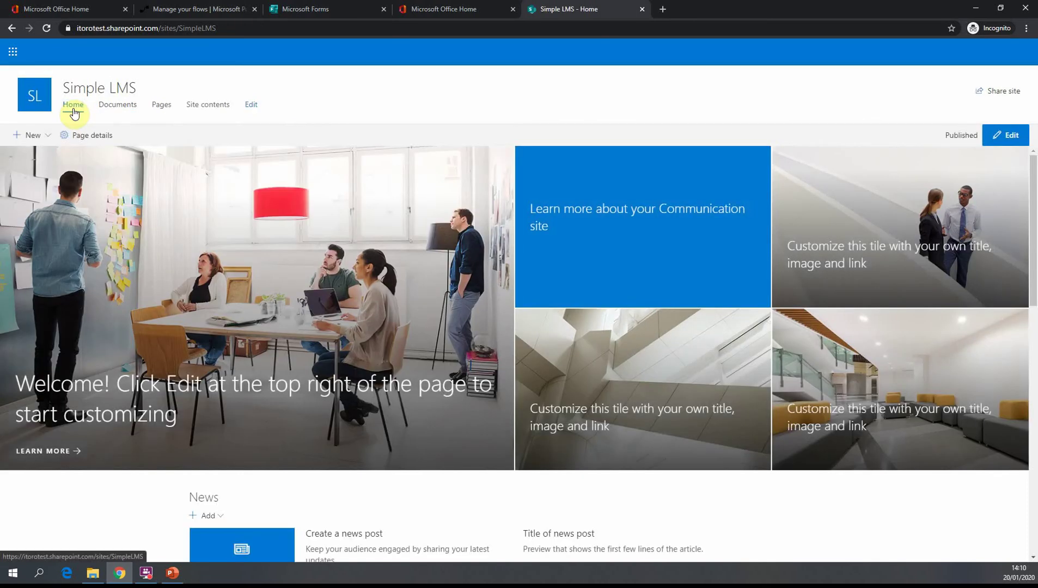
Create a new site page from the Blank template
{"action": "left_click", "coordinate": [113, 113]}
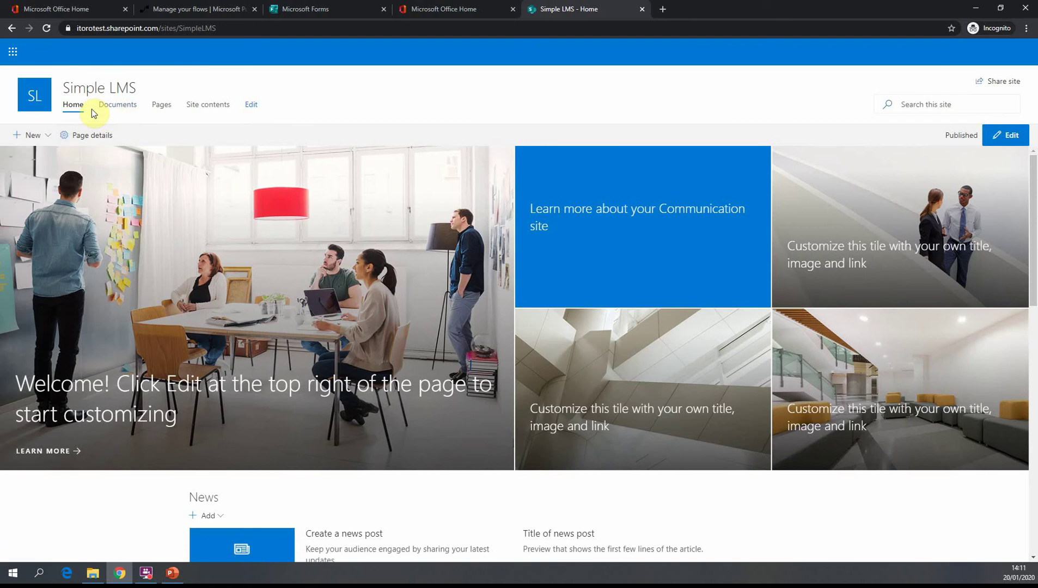
{"action": "left_click", "coordinate": [49, 137]}
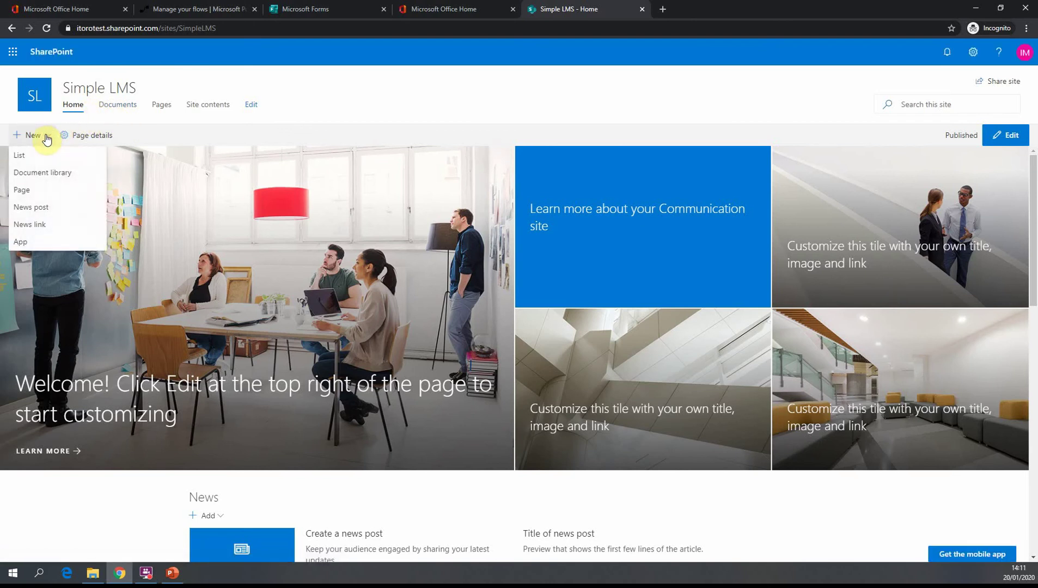
{"action": "left_click", "coordinate": [26, 194]}
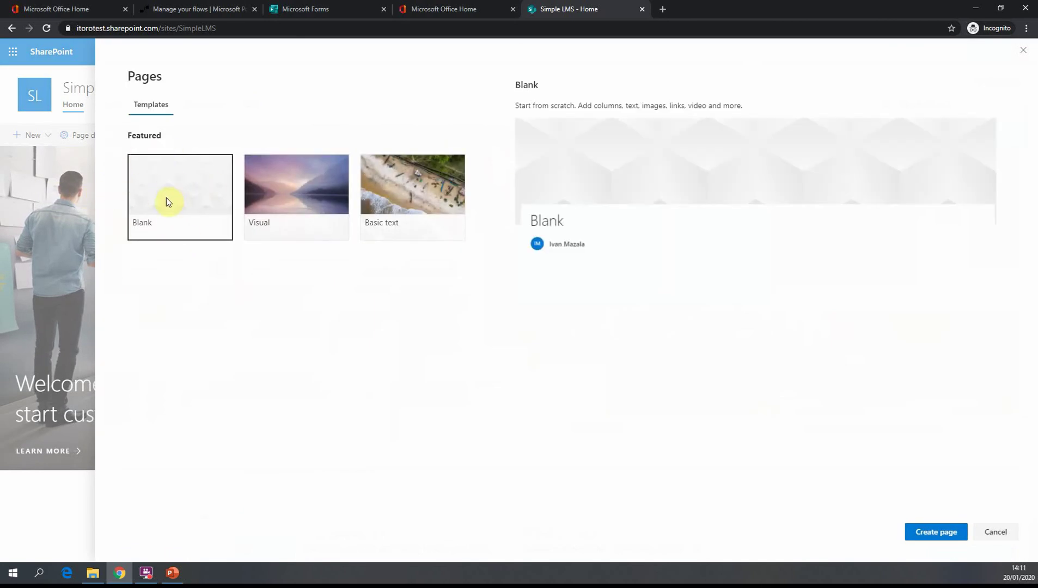
{"action": "left_click", "coordinate": [932, 534]}
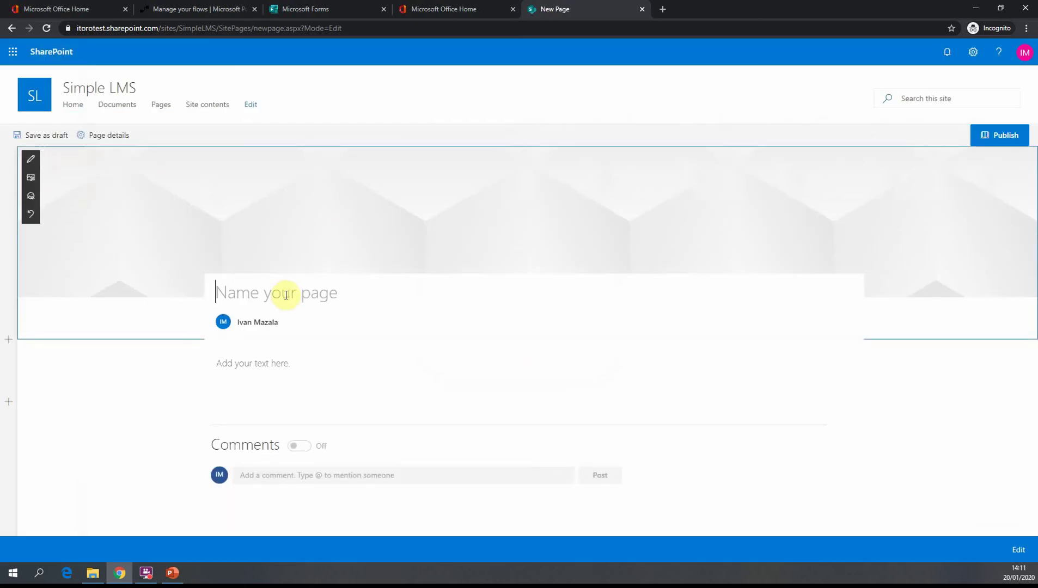
Title it 'Onboarding documentation review', add 'Please review the following documents', and insert a File viewer
{"action": "type", "text": "On"}
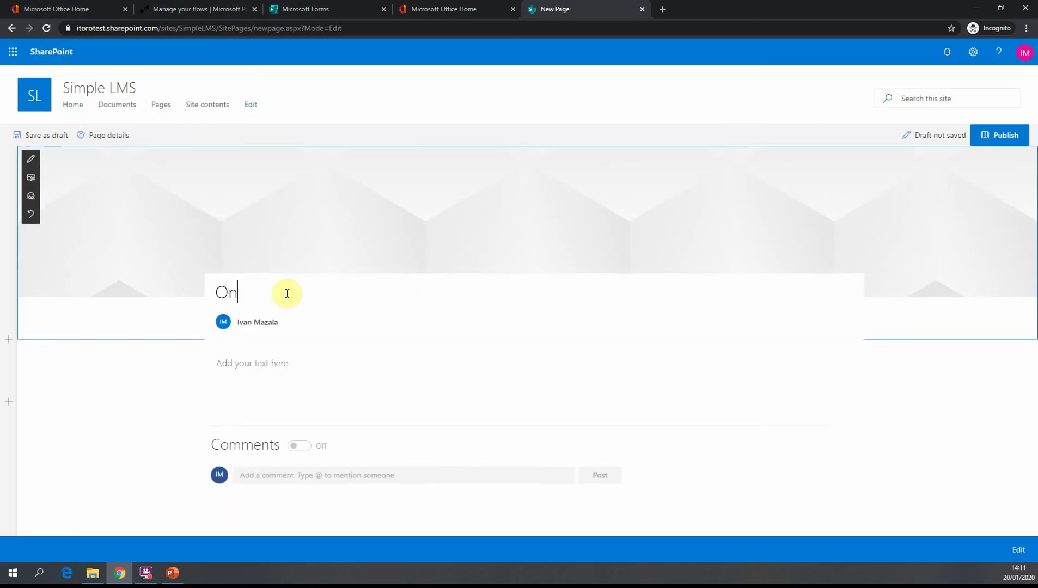
{"action": "type", "text": "boarding documentation review"}
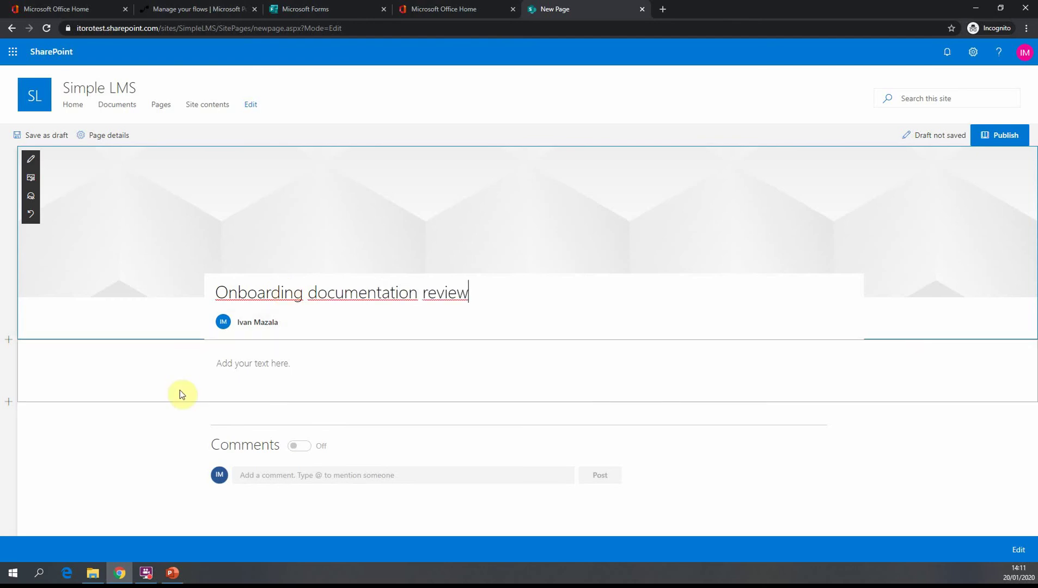
{"action": "left_click", "coordinate": [251, 369]}
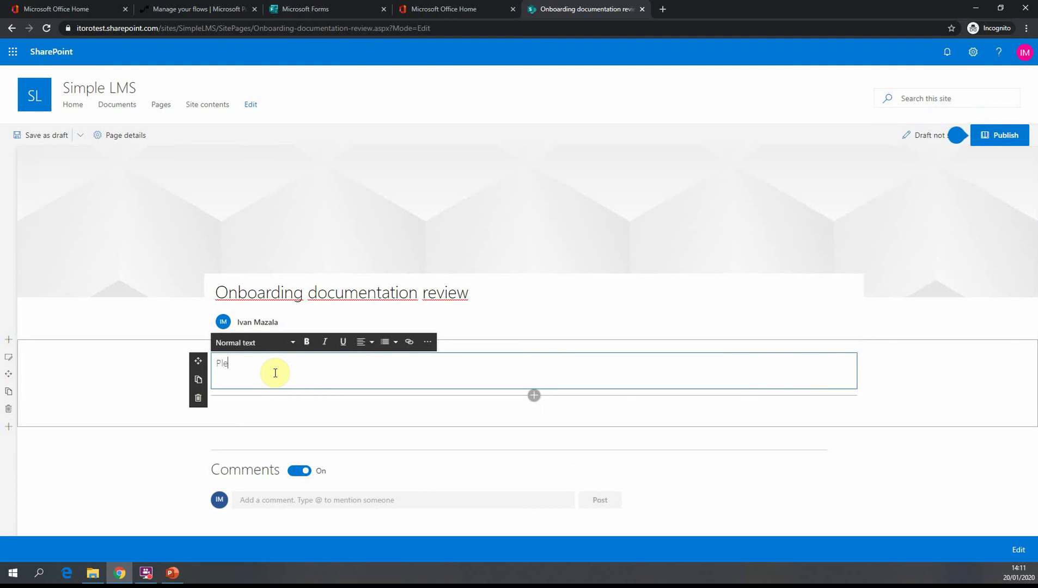
{"action": "type", "text": "Please review the following documents"}
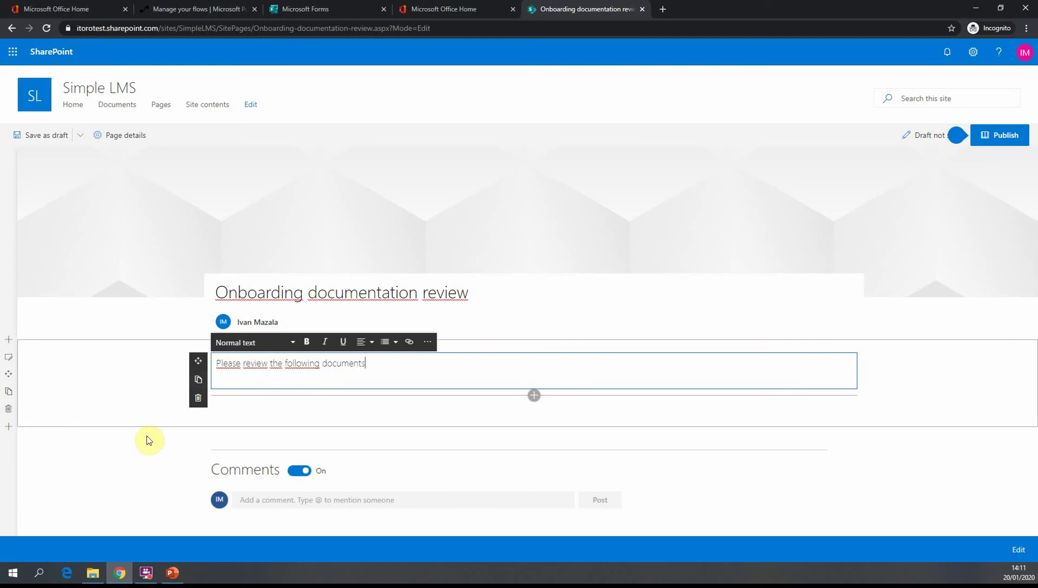
{"action": "left_click", "coordinate": [534, 395]}
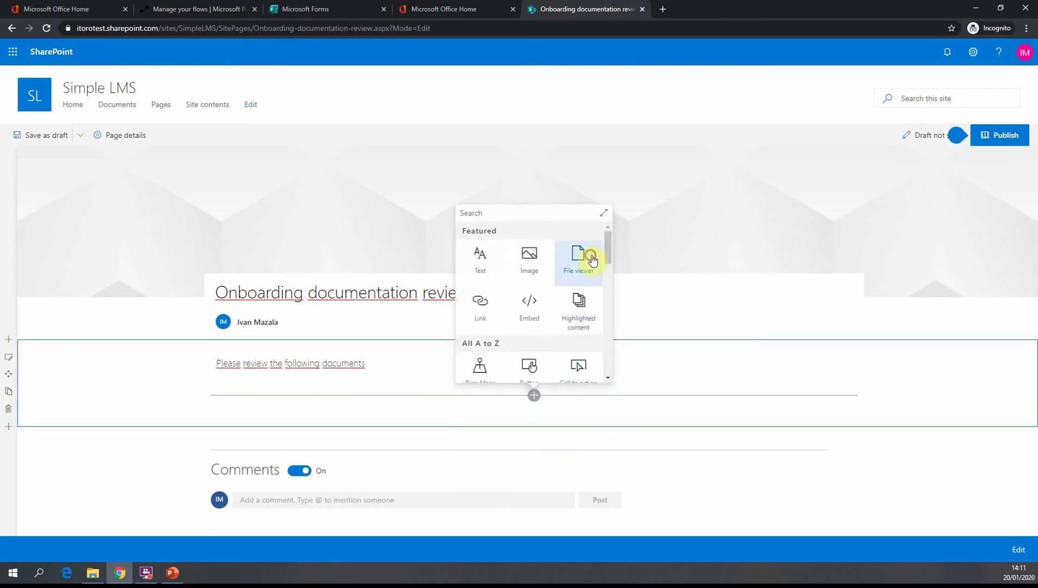
{"action": "left_click", "coordinate": [586, 260]}
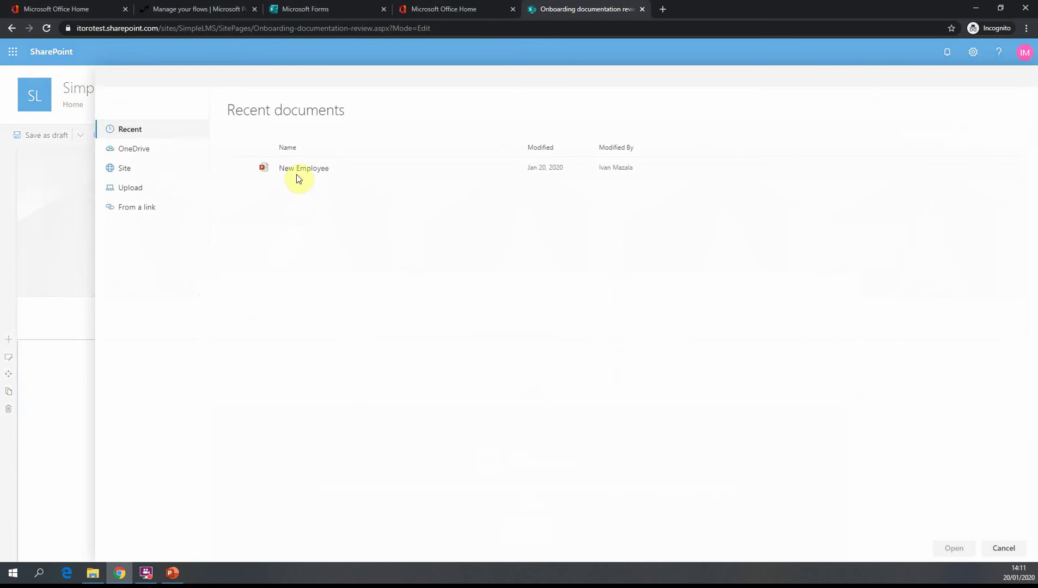
Embed the New Employee presentation in the file viewer, starting at slide 1
{"action": "left_click", "coordinate": [294, 169]}
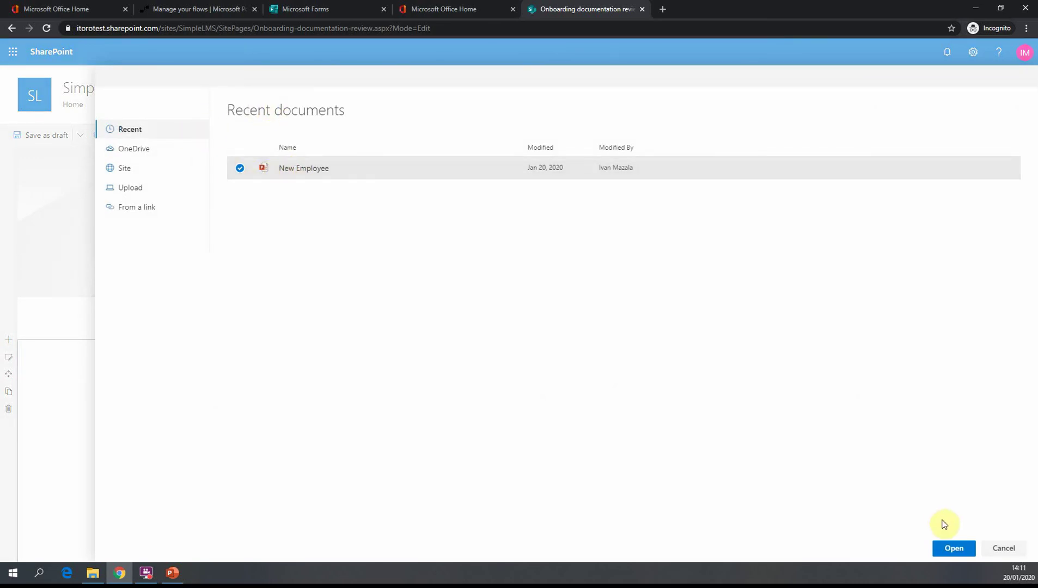
{"action": "left_click", "coordinate": [953, 548]}
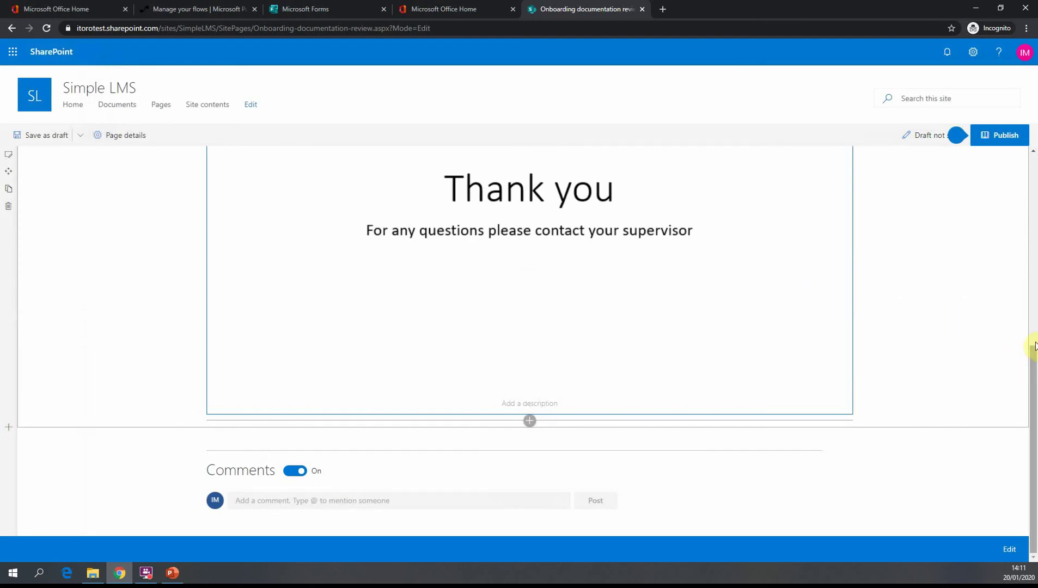
{"action": "scroll", "coordinate": [1031, 343], "scroll_direction": "up", "scroll_amount": 7}
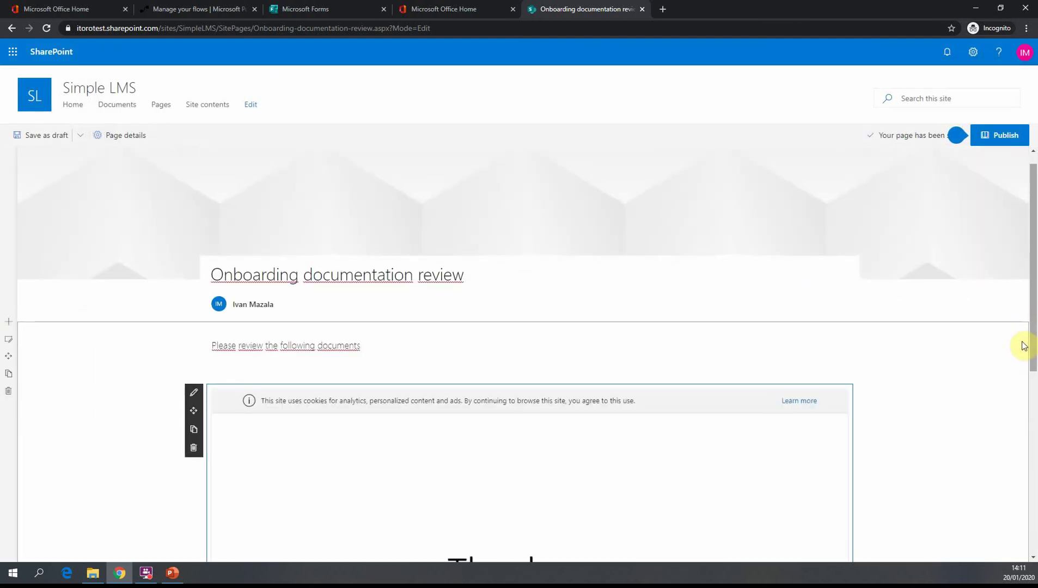
{"action": "left_click_drag", "start_coordinate": [1029, 330], "coordinate": [1035, 427]}
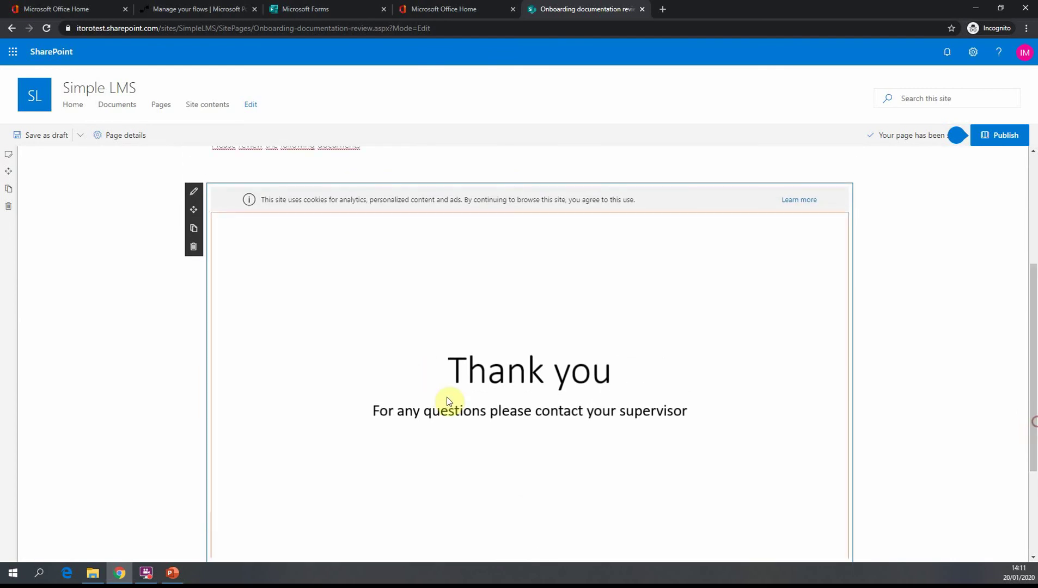
{"action": "left_click", "coordinate": [193, 191]}
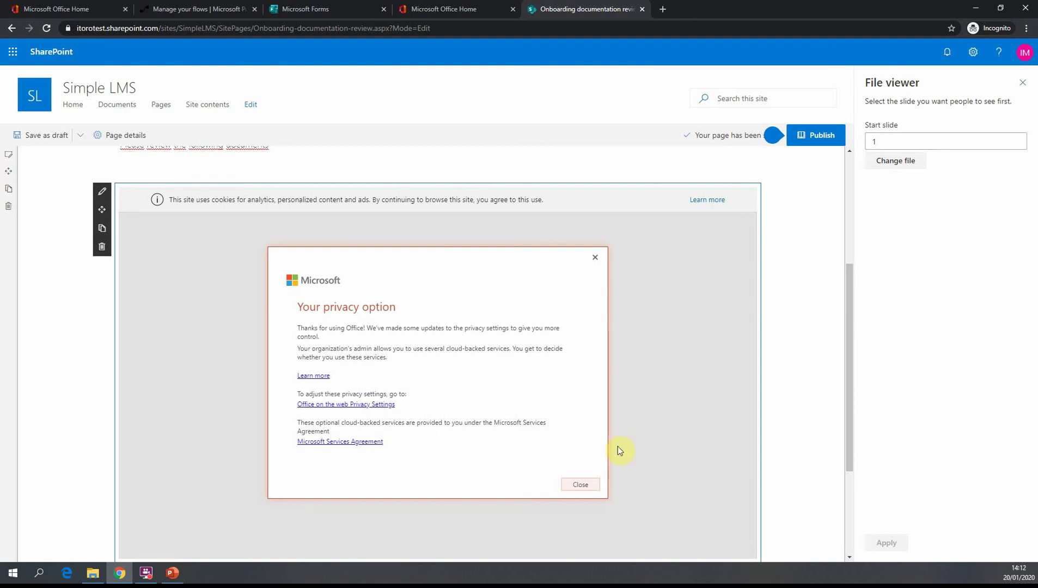
{"action": "left_click", "coordinate": [583, 483]}
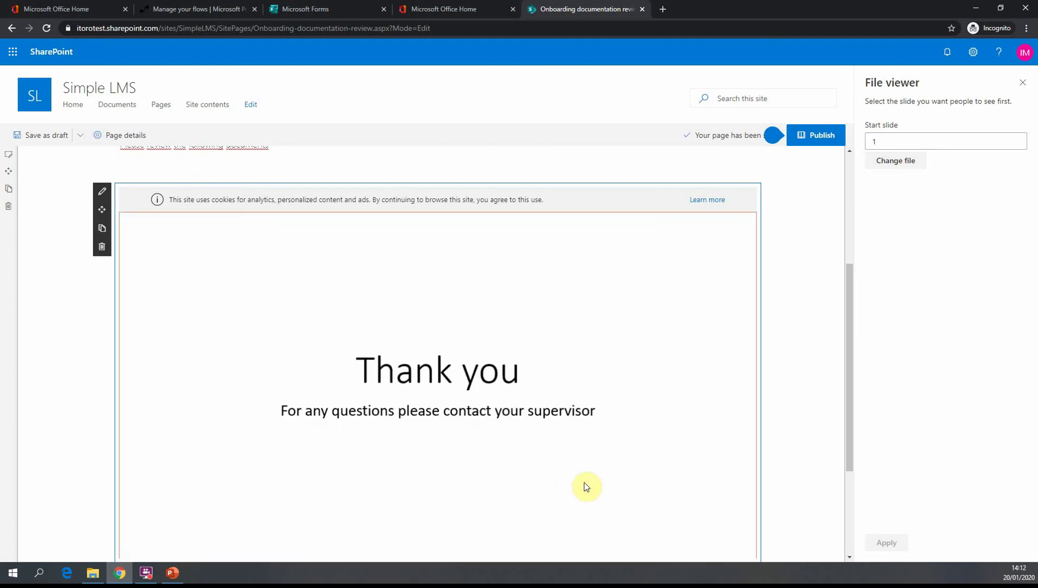
{"action": "left_click", "coordinate": [886, 139]}
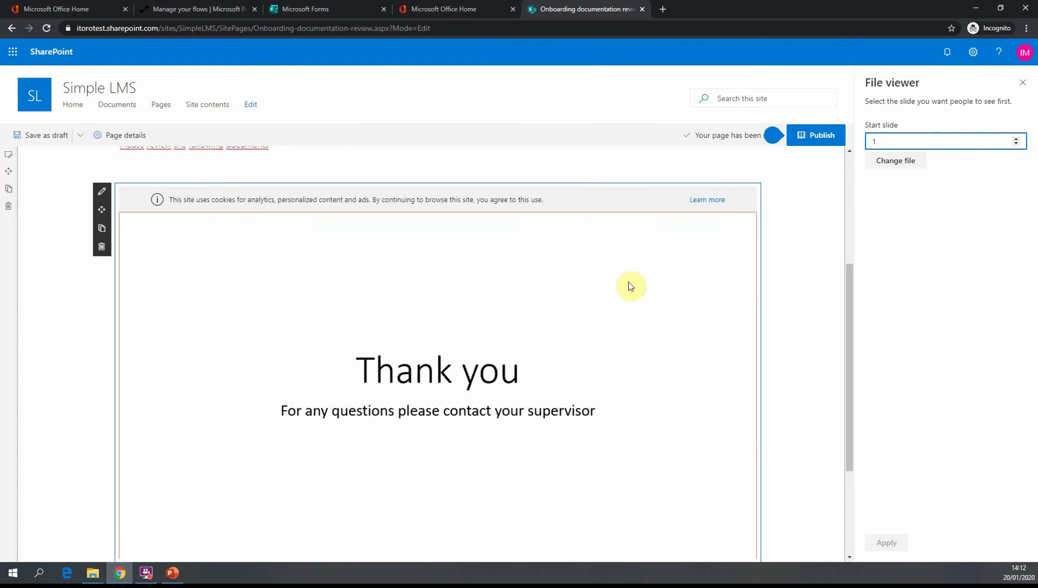
Close the viewer settings and insert a Microsoft Forms web part below the presentation
{"action": "left_click", "coordinate": [1026, 86]}
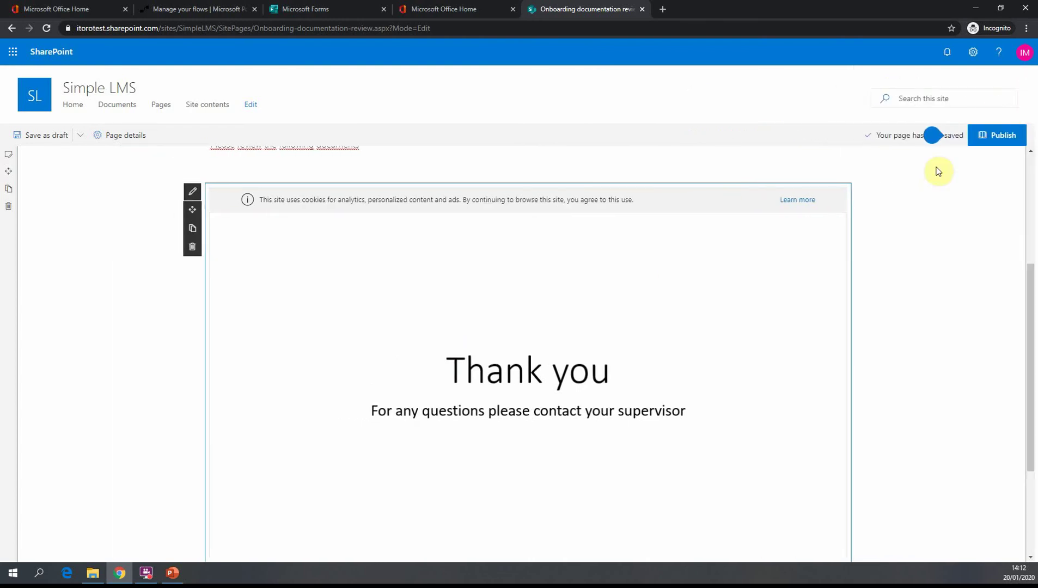
{"action": "scroll", "coordinate": [603, 327], "scroll_direction": "down", "scroll_amount": 3}
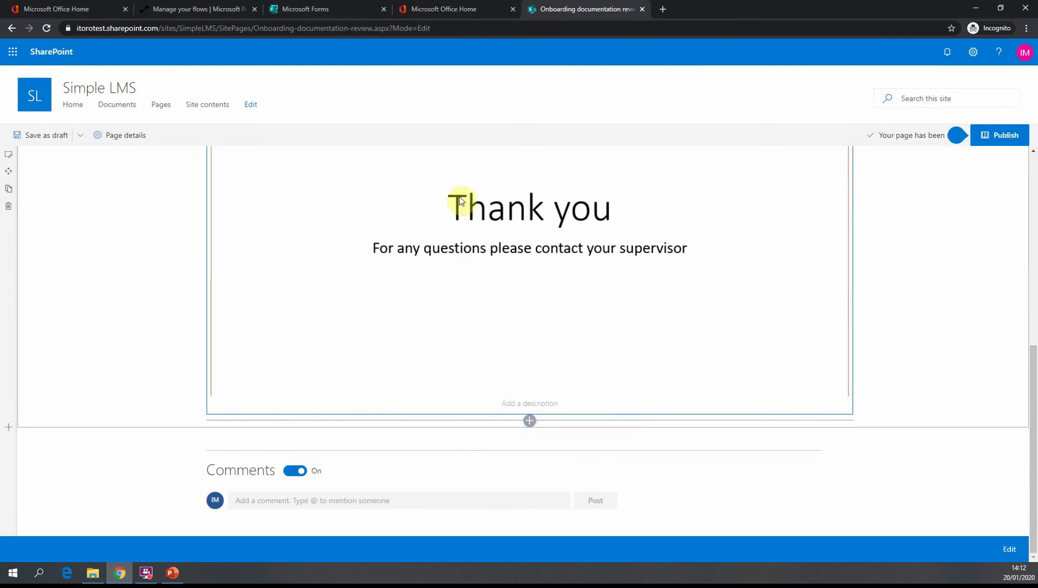
{"action": "left_click", "coordinate": [530, 422]}
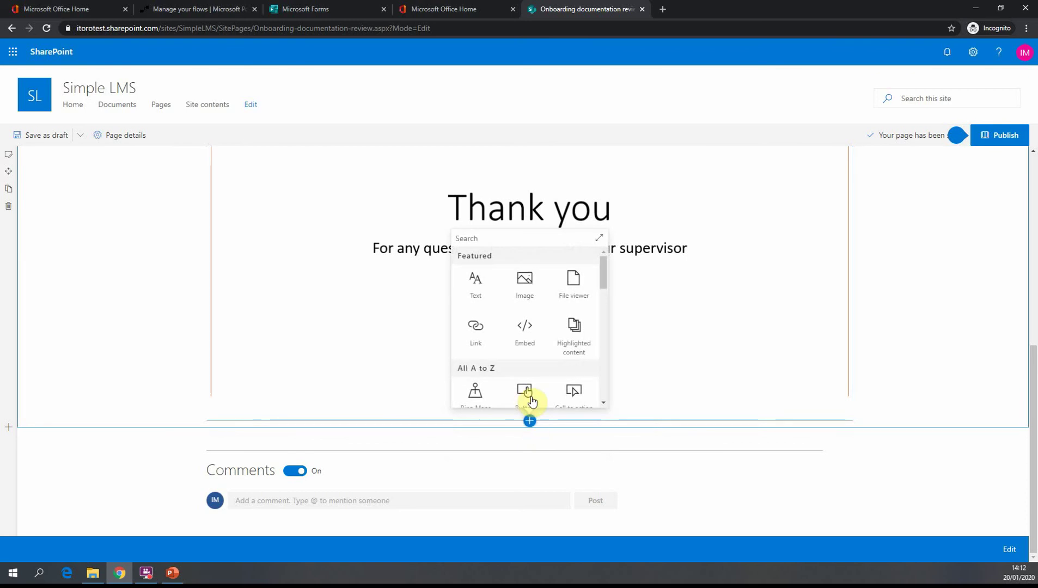
{"action": "type", "text": "for"}
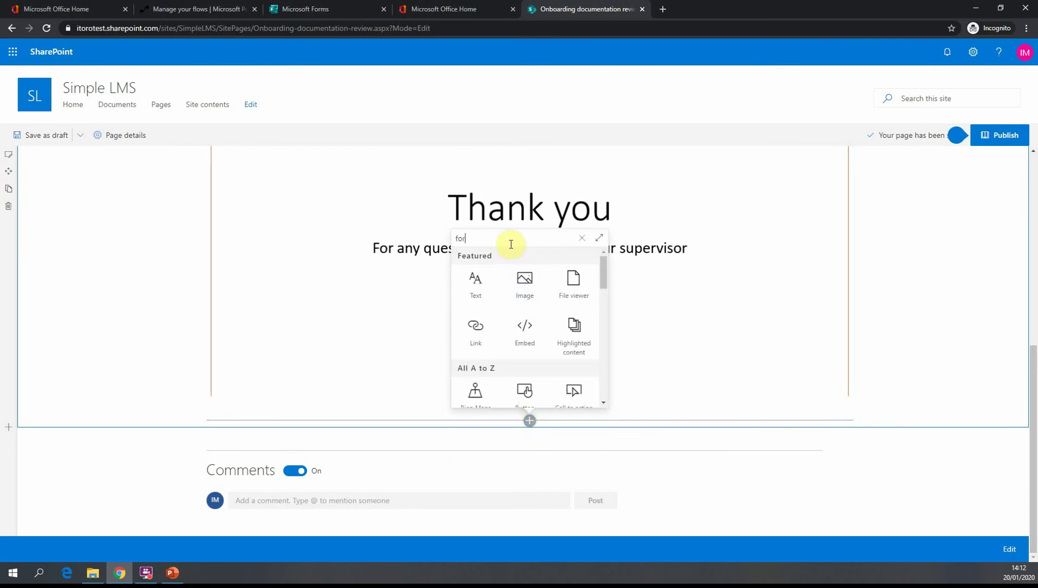
{"action": "type", "text": "m"}
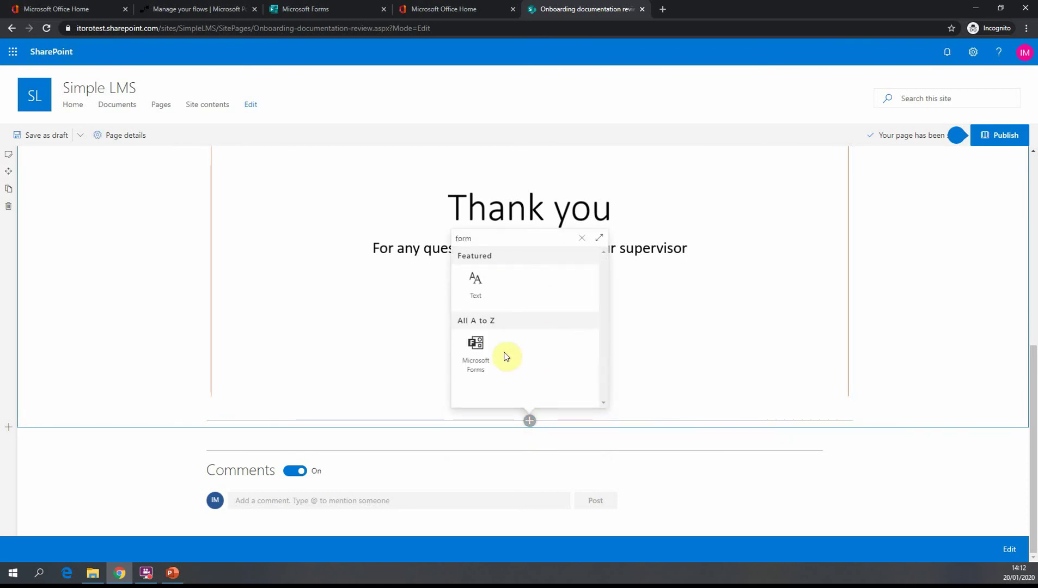
{"action": "left_click", "coordinate": [481, 346]}
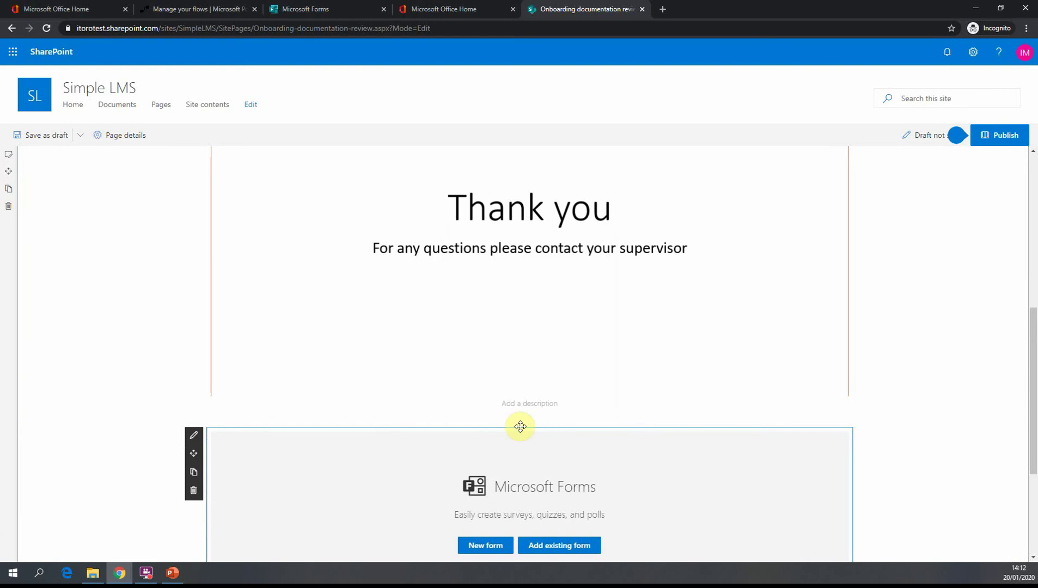
{"action": "scroll", "coordinate": [528, 430], "scroll_direction": "down", "scroll_amount": 1}
Choose Add existing form and paste the form's copied share link as the web address
{"action": "left_click", "coordinate": [559, 493]}
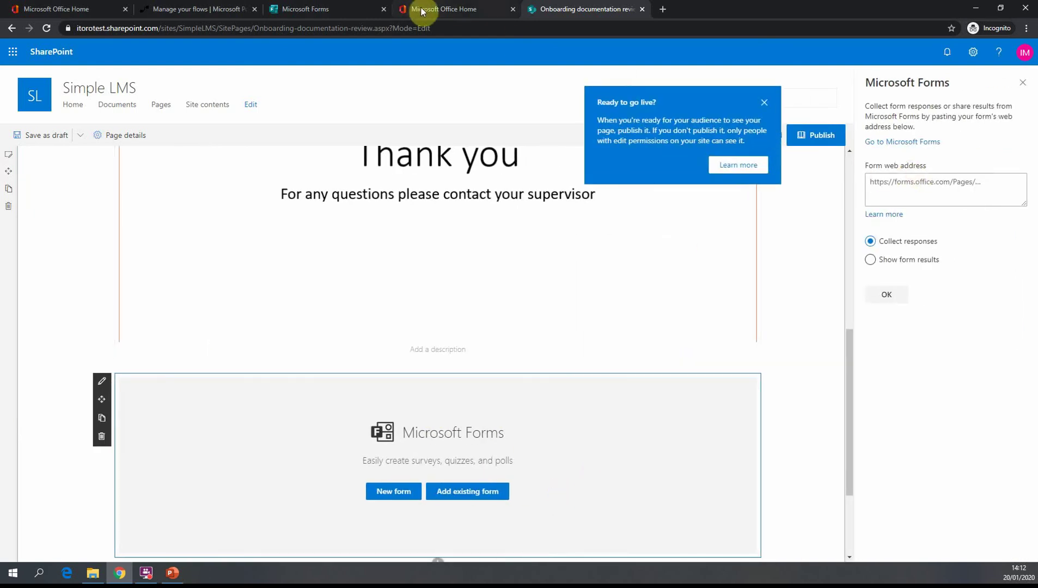
{"action": "left_click", "coordinate": [319, 9]}
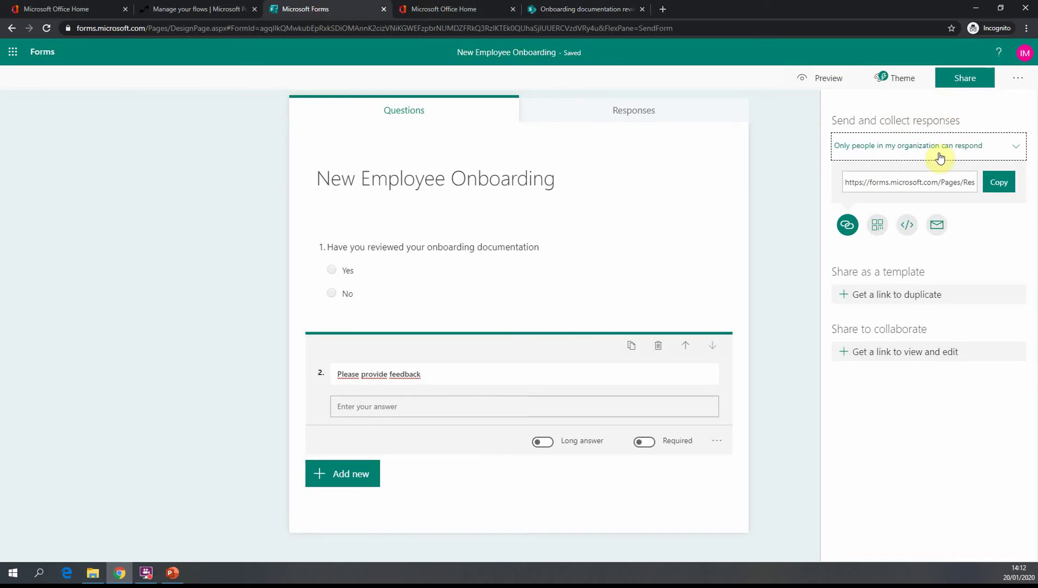
{"action": "left_click", "coordinate": [1000, 184]}
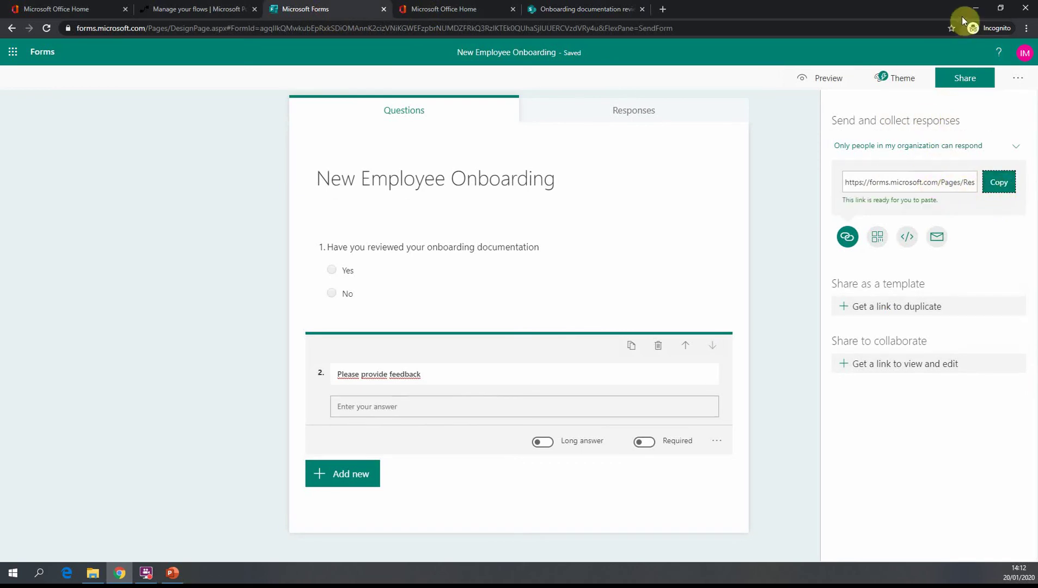
{"action": "left_click", "coordinate": [446, 9]}
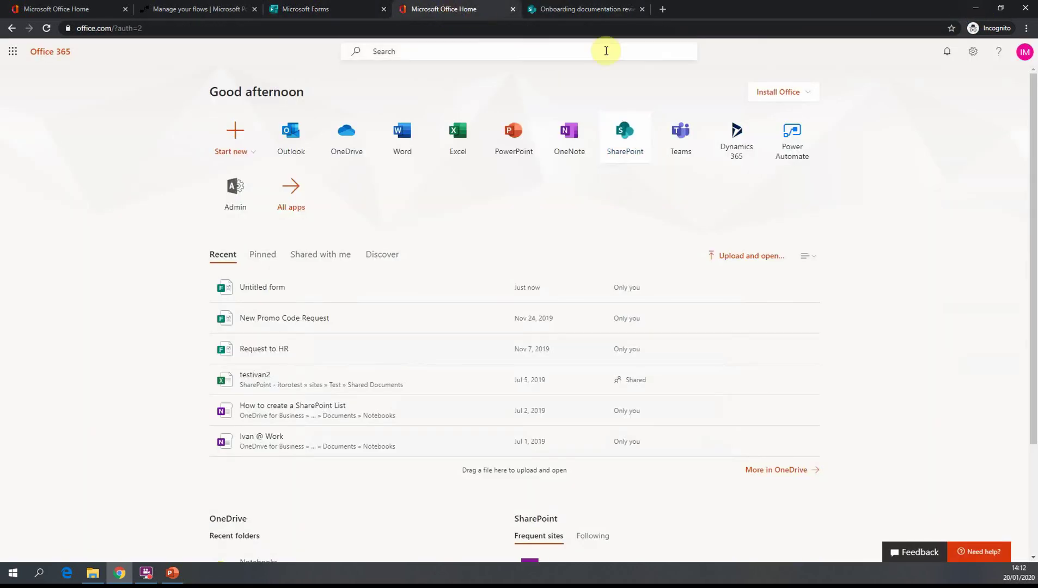
{"action": "left_click", "coordinate": [554, 9]}
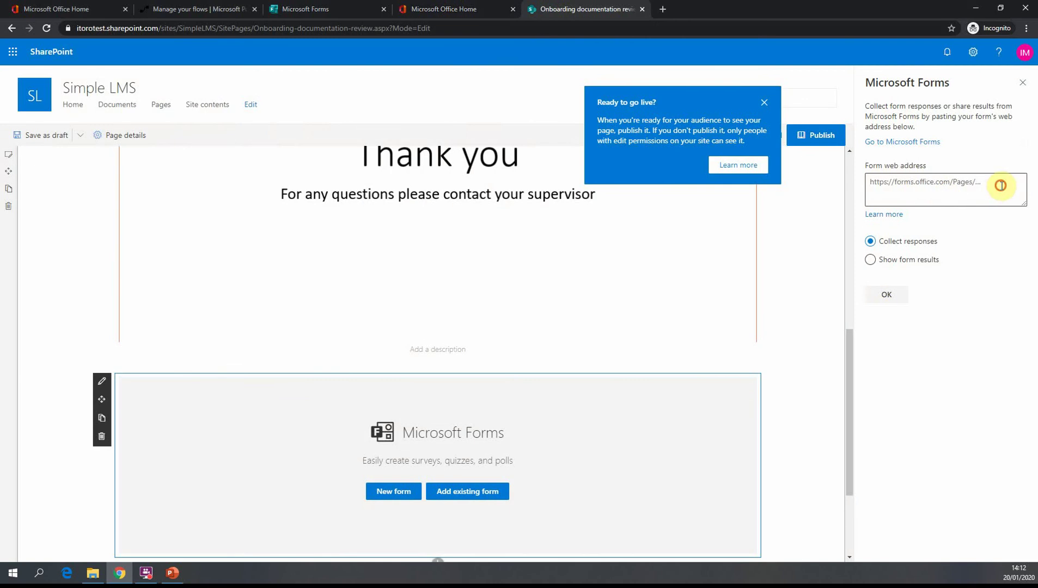
{"action": "left_click", "coordinate": [871, 181]}
{"action": "key", "text": "ctrl+v"}
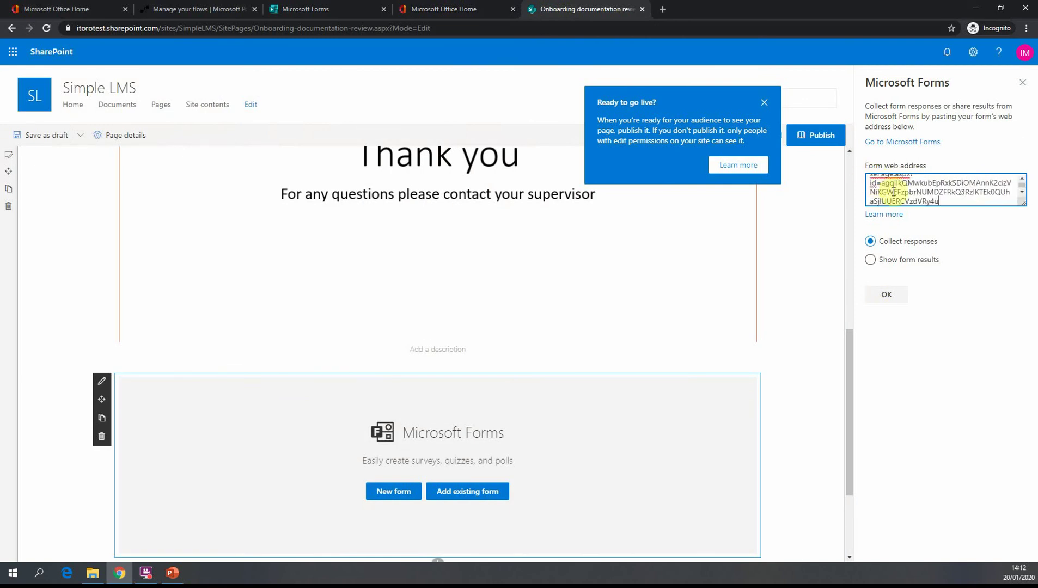
{"action": "left_click", "coordinate": [886, 298]}
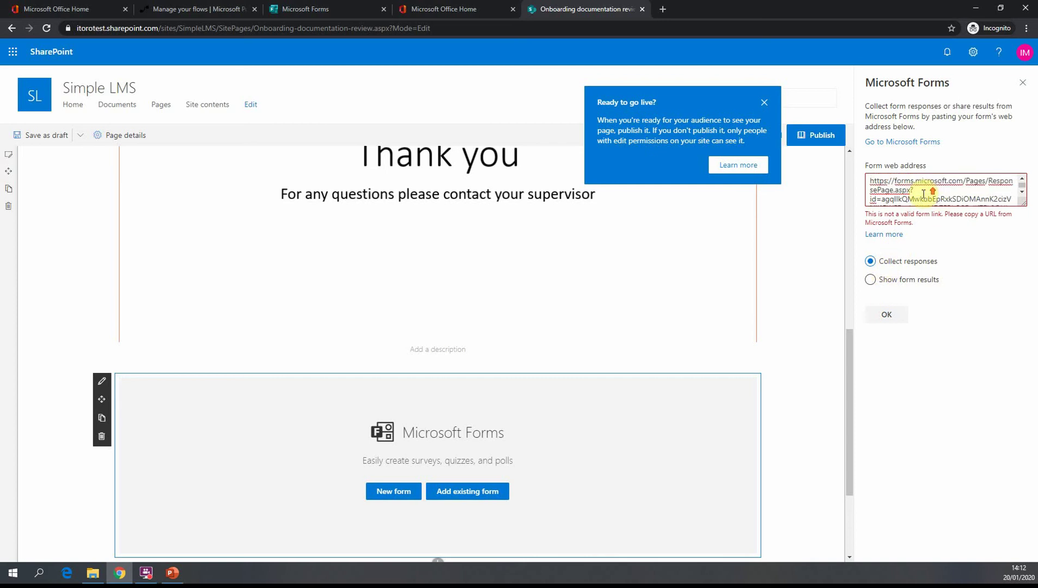
{"action": "left_click_drag", "start_coordinate": [870, 182], "coordinate": [1017, 356]}
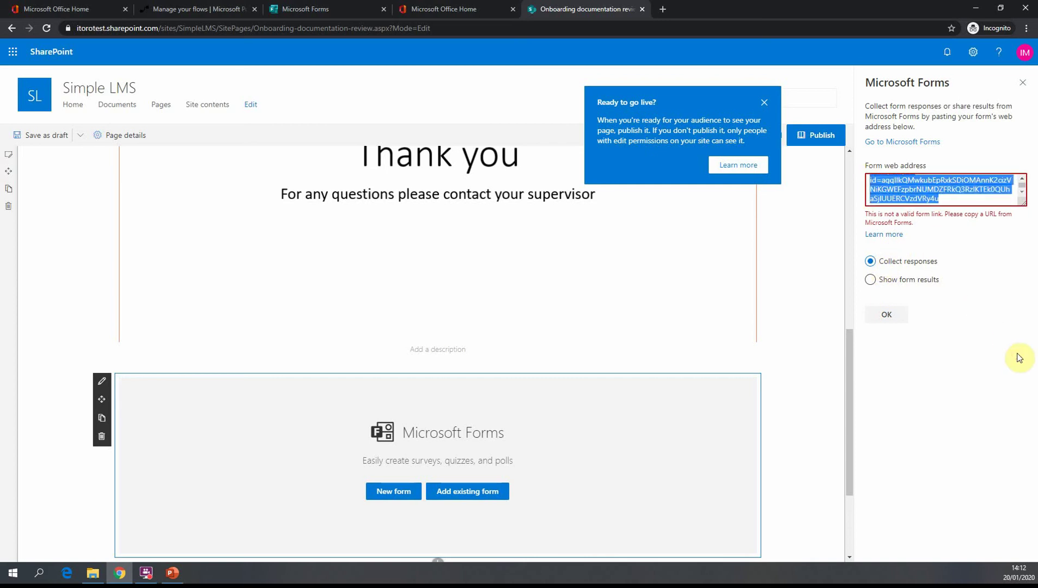
{"action": "key", "text": "BackSpace"}
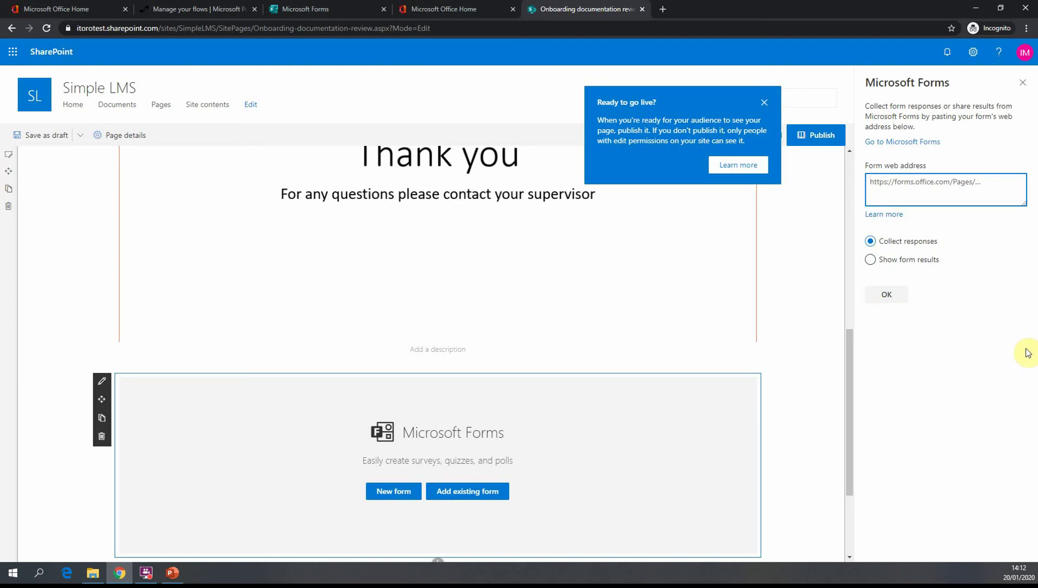
{"action": "key", "text": "ctrl+v"}
{"action": "left_click", "coordinate": [890, 292]}
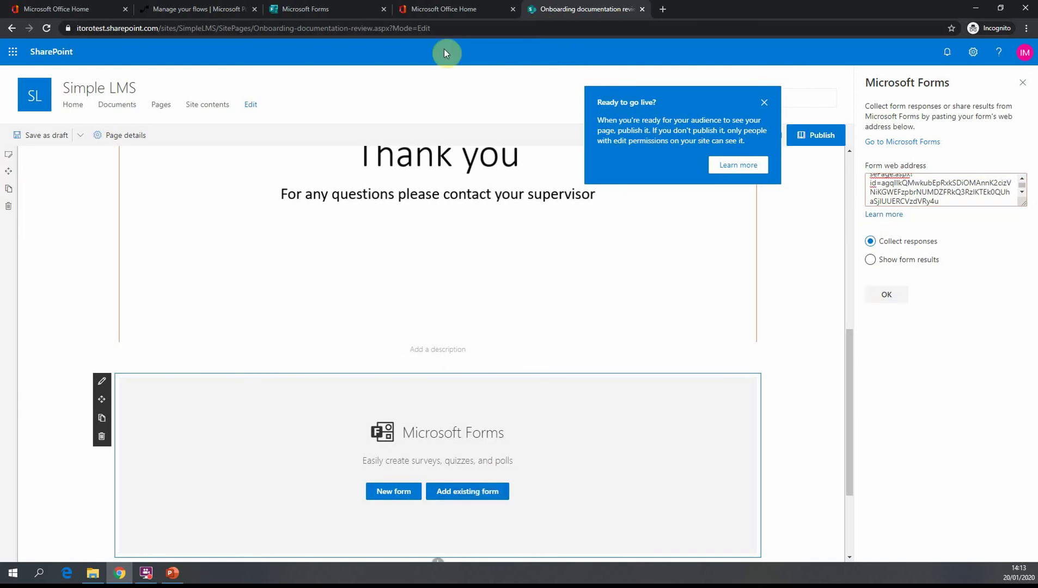
Re-copy the form's share link and replace the Form web address with it
{"action": "left_click", "coordinate": [325, 6]}
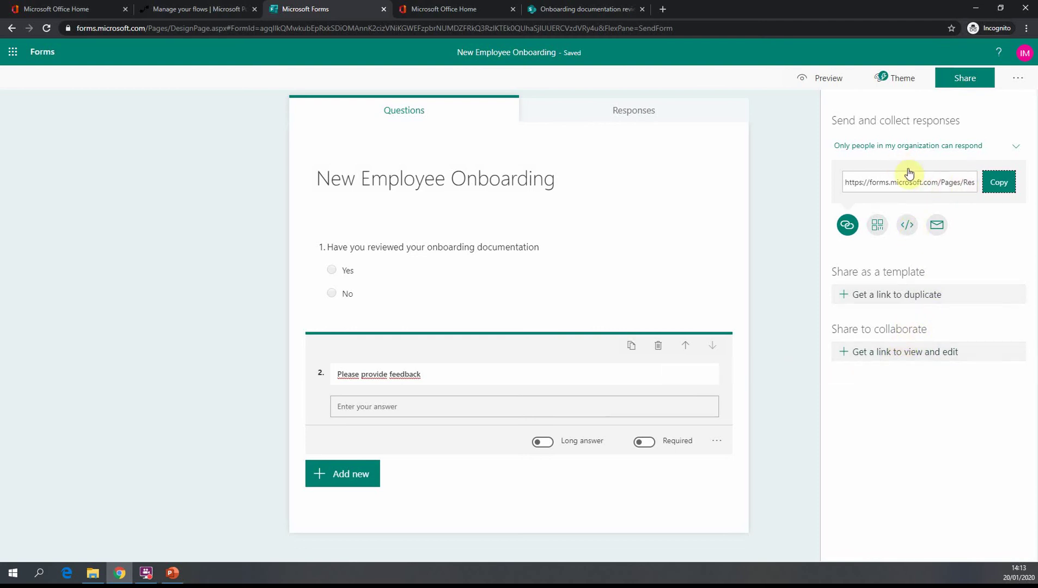
{"action": "left_click", "coordinate": [999, 185]}
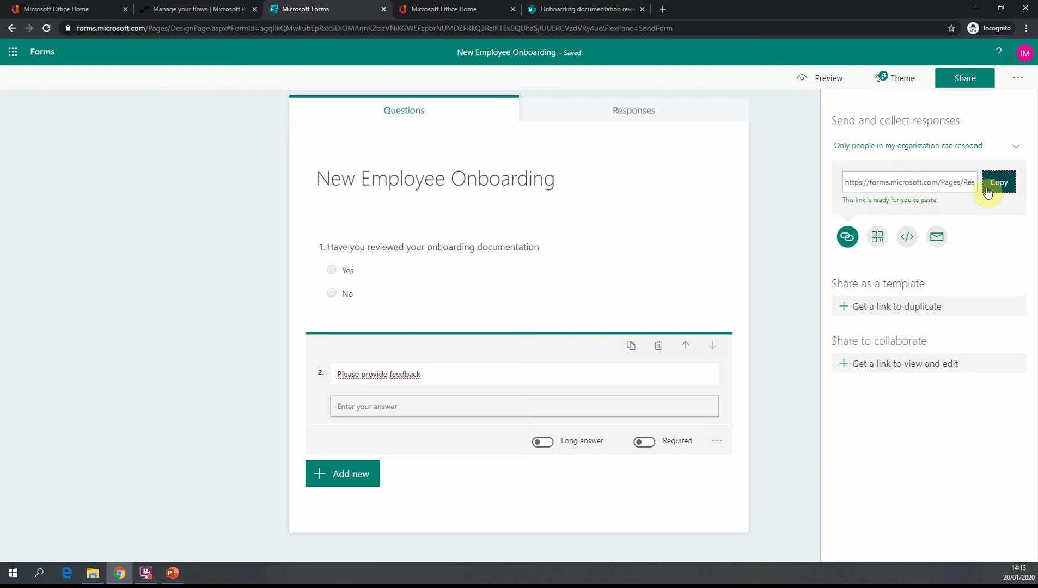
{"action": "left_click", "coordinate": [566, 11]}
{"action": "left_click", "coordinate": [950, 203]}
{"action": "key", "text": "ctrl+a"}
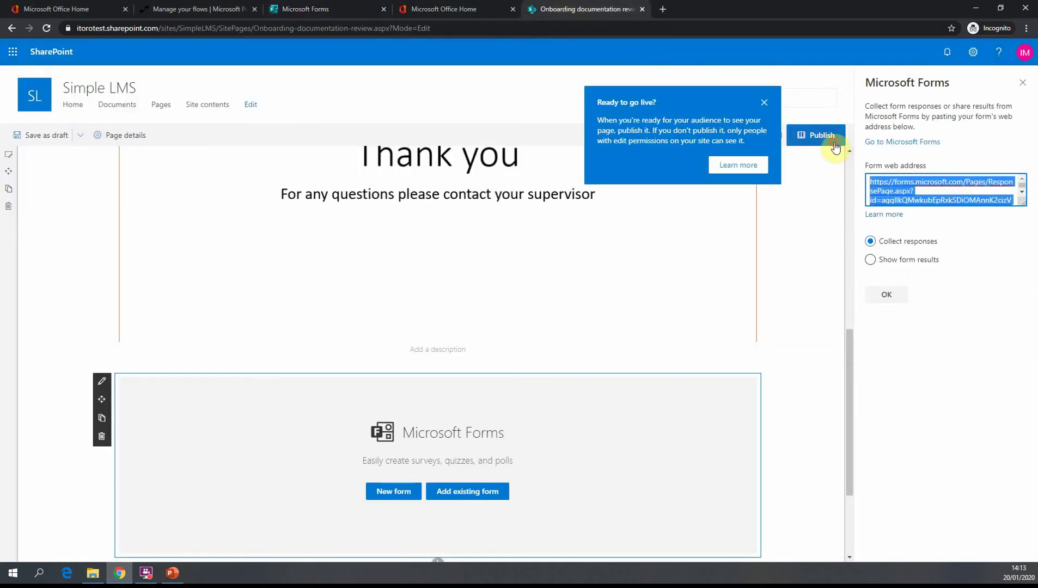
{"action": "key", "text": "Delete"}
{"action": "key", "text": "ctrl+v"}
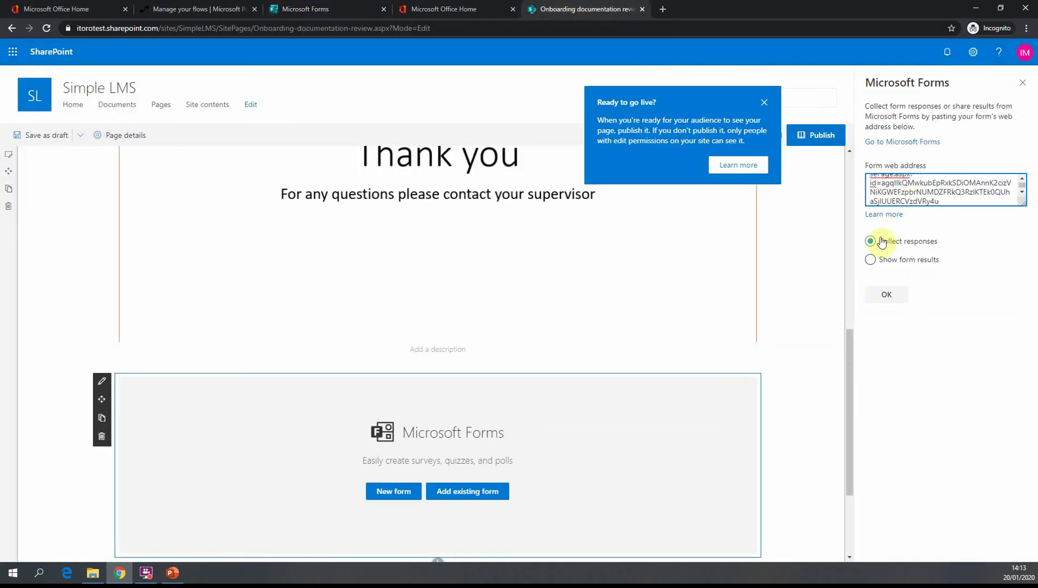
{"action": "left_click", "coordinate": [883, 296]}
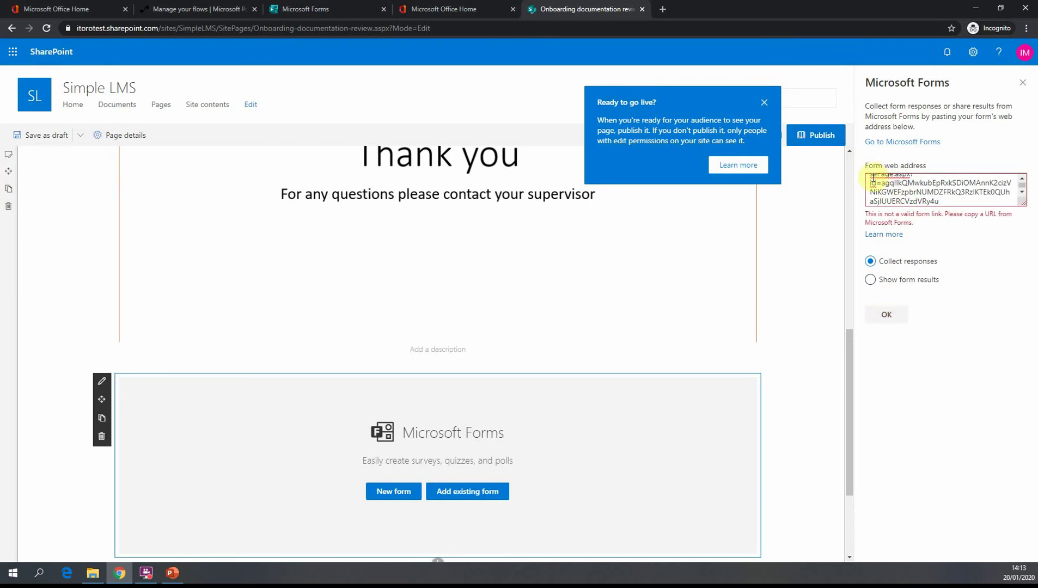
{"action": "left_click_drag", "start_coordinate": [873, 179], "coordinate": [912, 225]}
{"action": "left_click", "coordinate": [929, 242]}
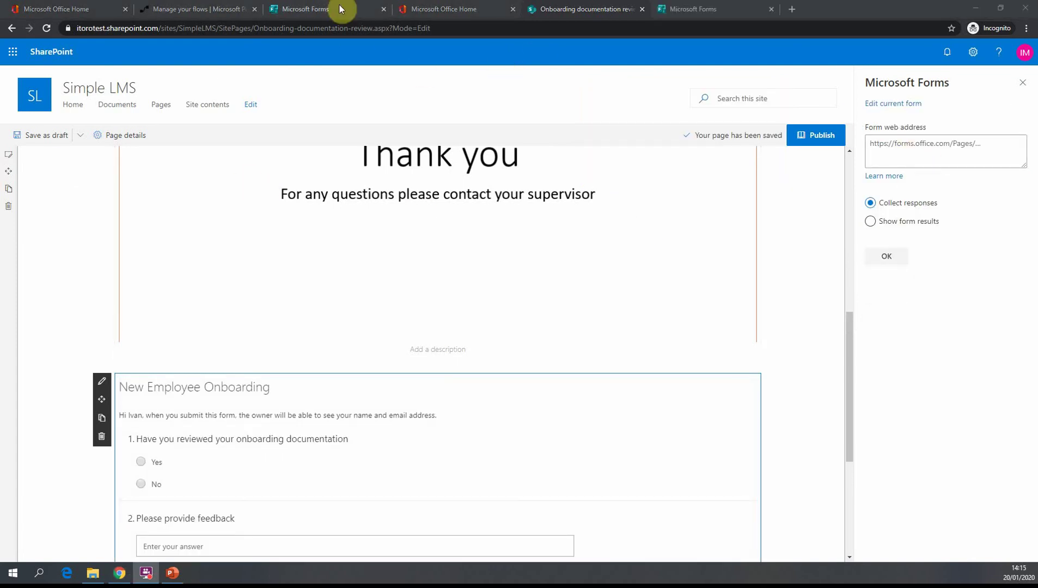
Try the form editor's address as the Form web address, delete it, and close settings
{"action": "left_click", "coordinate": [318, 9]}
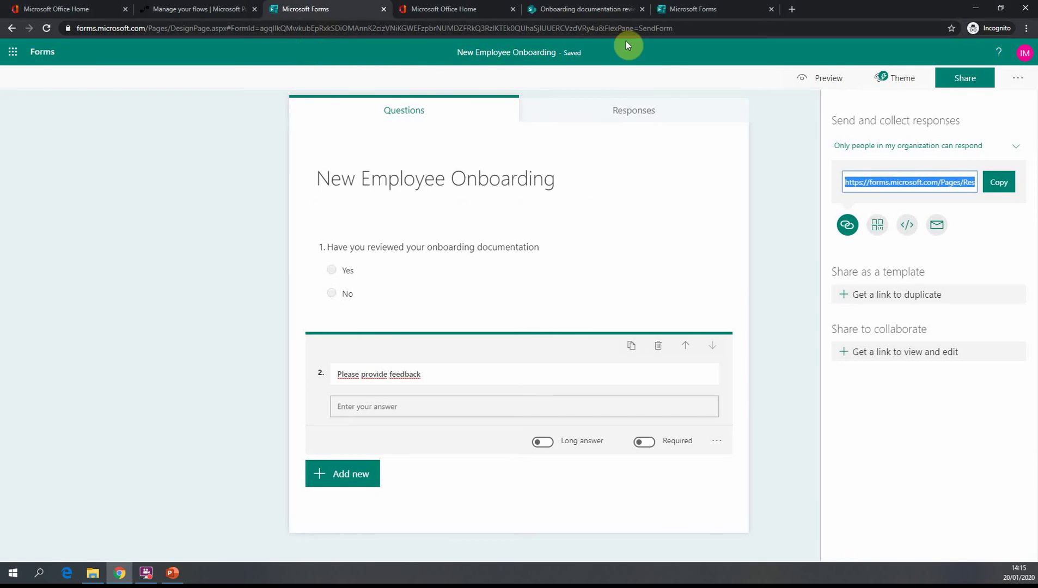
{"action": "left_click", "coordinate": [671, 26]}
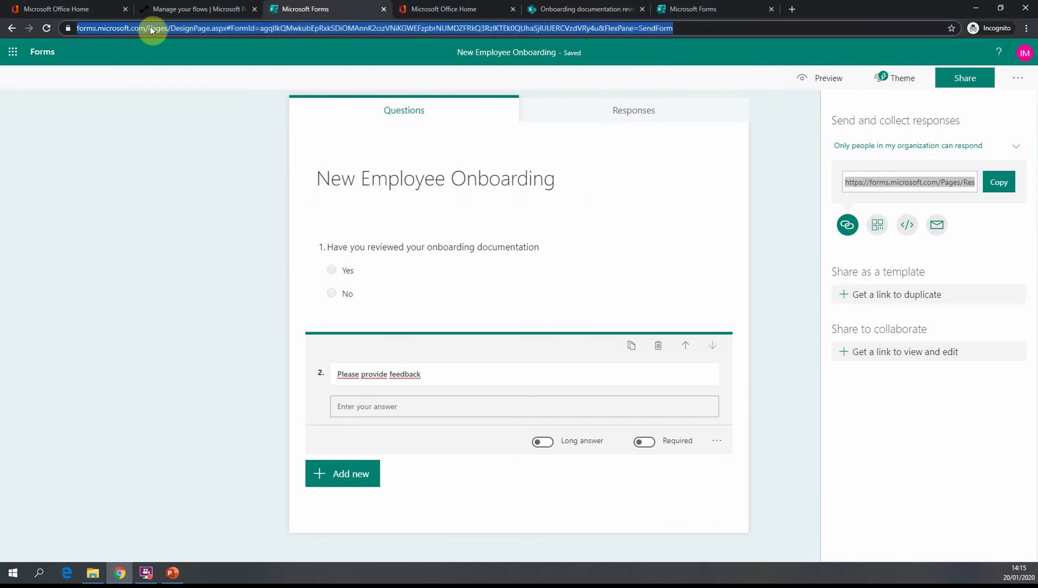
{"action": "right_click", "coordinate": [369, 30]}
{"action": "left_click", "coordinate": [397, 86]}
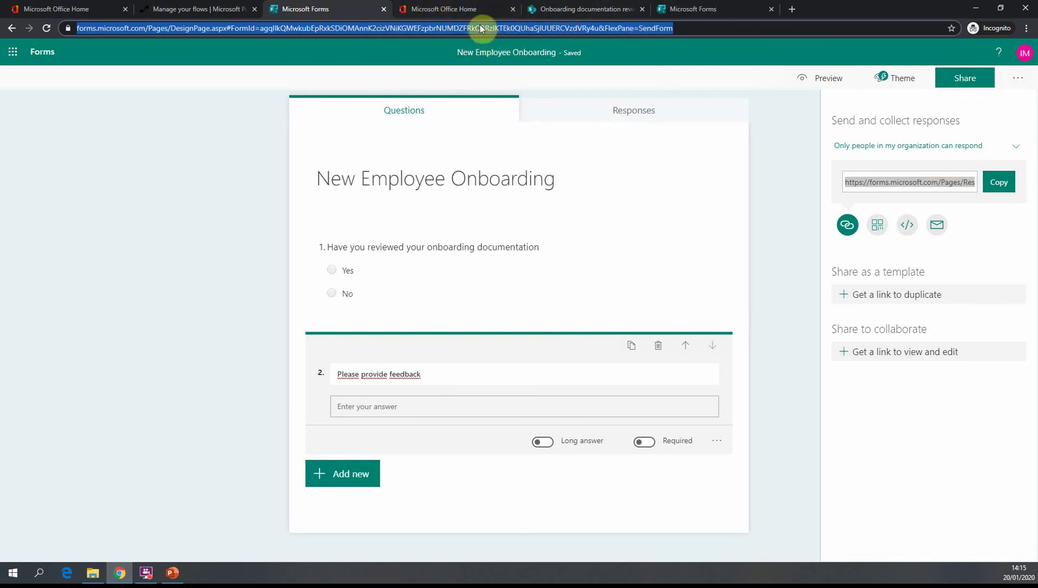
{"action": "left_click", "coordinate": [452, 10]}
{"action": "left_click", "coordinate": [327, 9]}
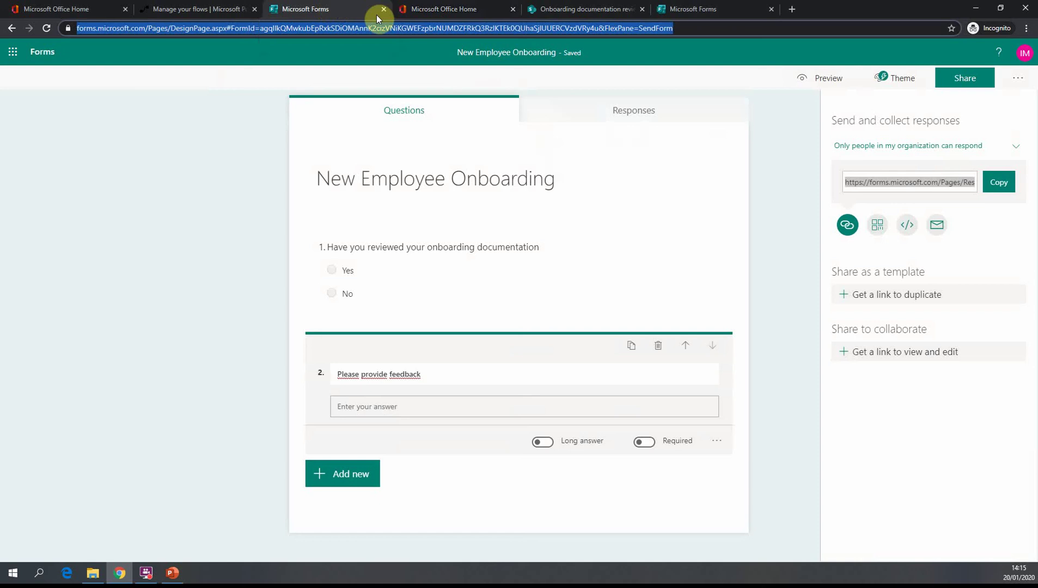
{"action": "left_click", "coordinate": [588, 12]}
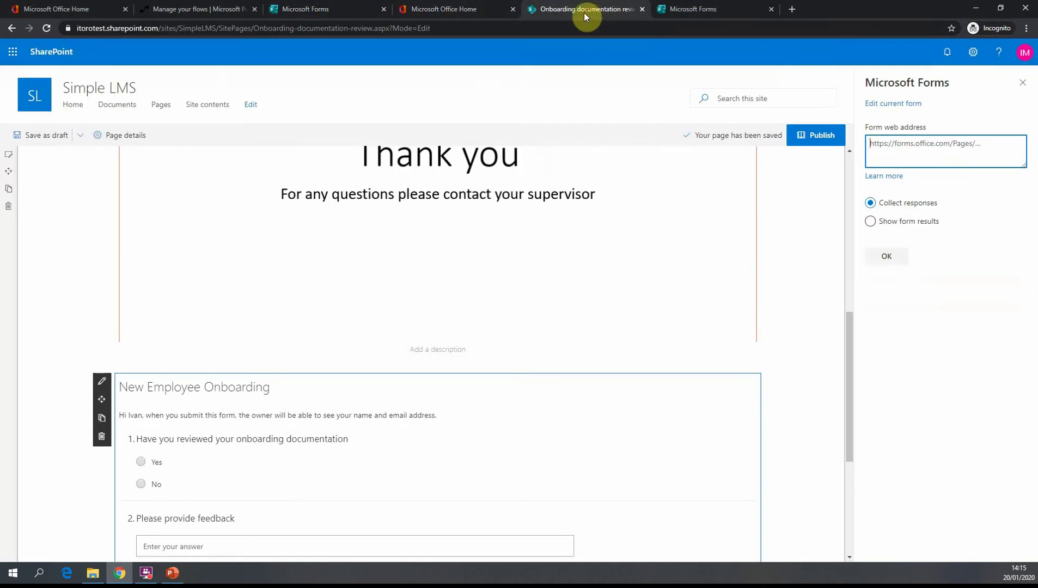
{"action": "left_click", "coordinate": [875, 144]}
{"action": "key", "text": "ctrl+v"}
{"action": "left_click", "coordinate": [888, 258]}
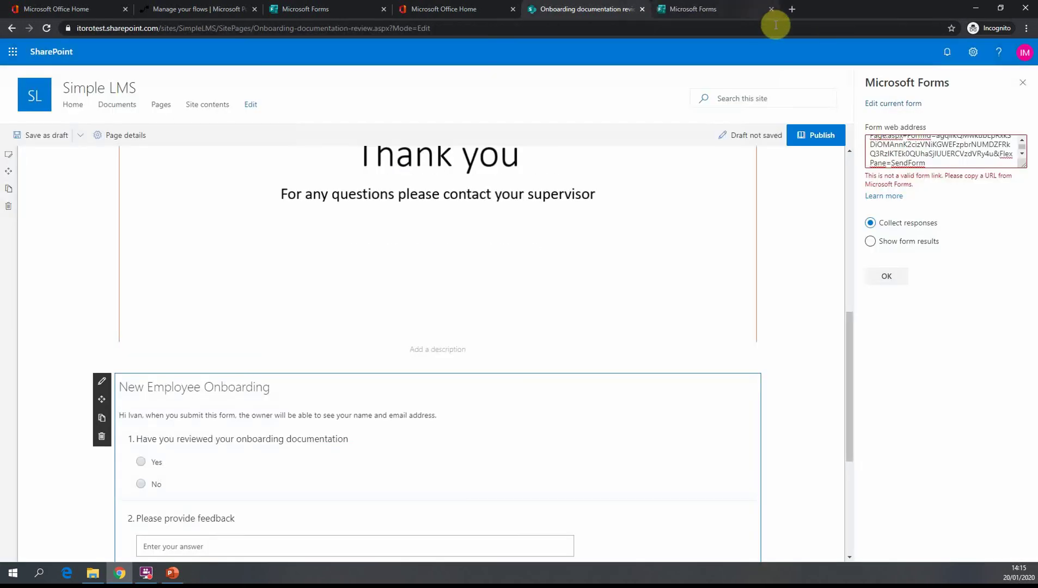
{"action": "left_click_drag", "start_coordinate": [930, 159], "coordinate": [866, 116]}
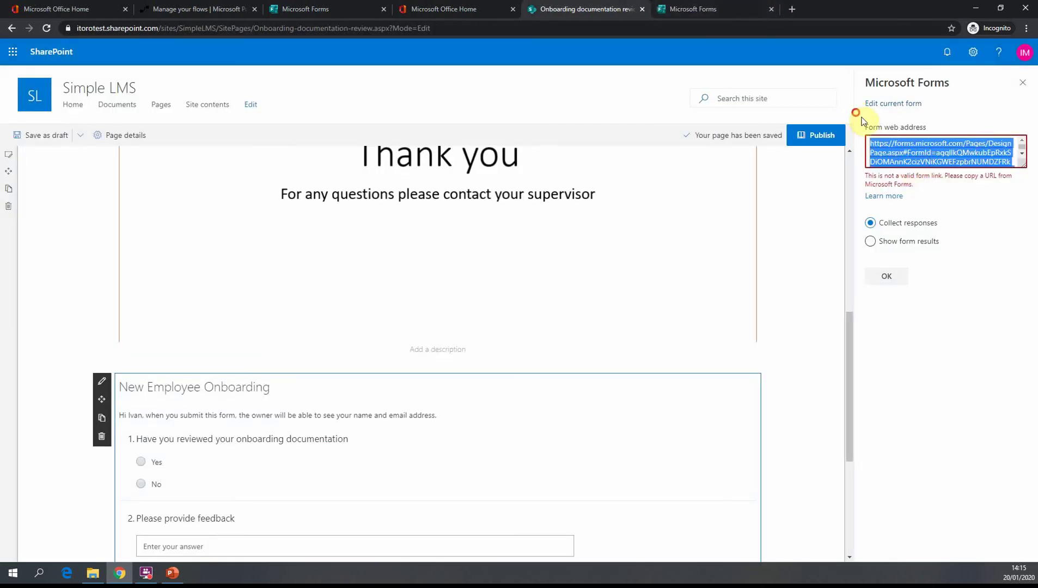
{"action": "key", "text": "Delete"}
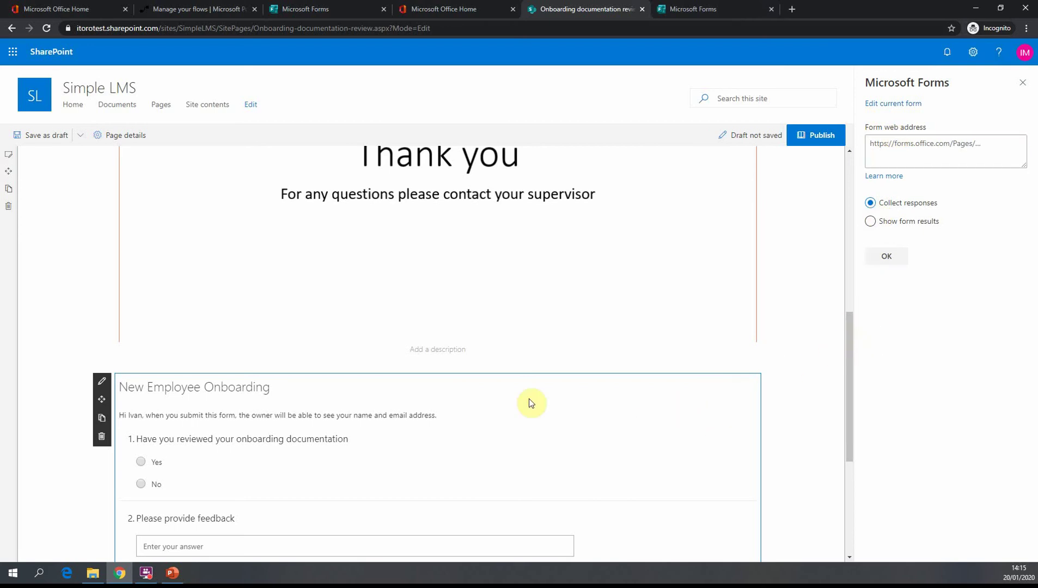
{"action": "left_click", "coordinate": [1022, 82]}
Place the cursor at the end of the intro line 'Please review the following documents'
{"action": "scroll", "coordinate": [318, 391], "scroll_direction": "down", "scroll_amount": 2}
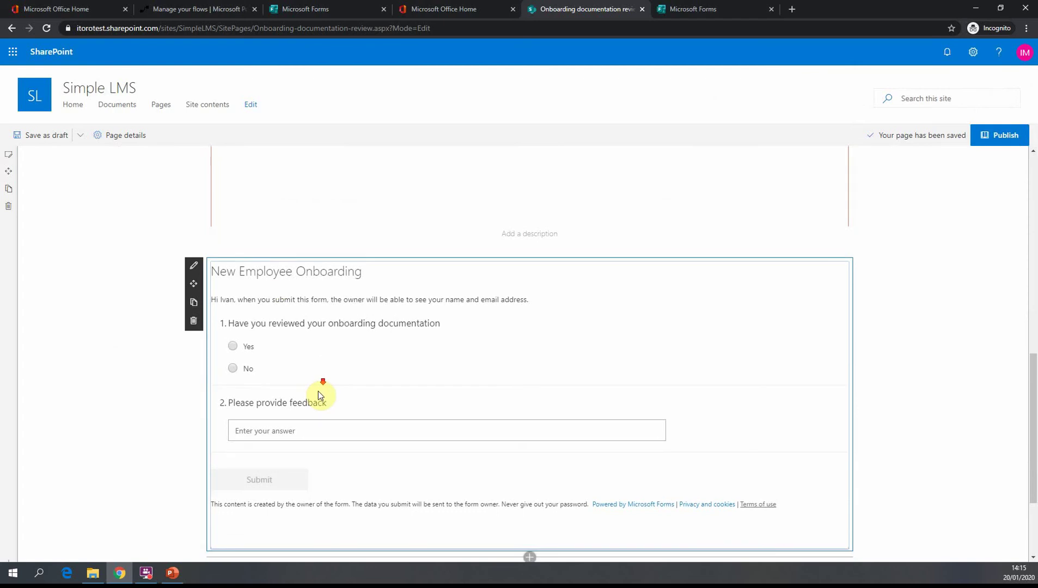
{"action": "scroll", "coordinate": [328, 386], "scroll_direction": "up", "scroll_amount": 13}
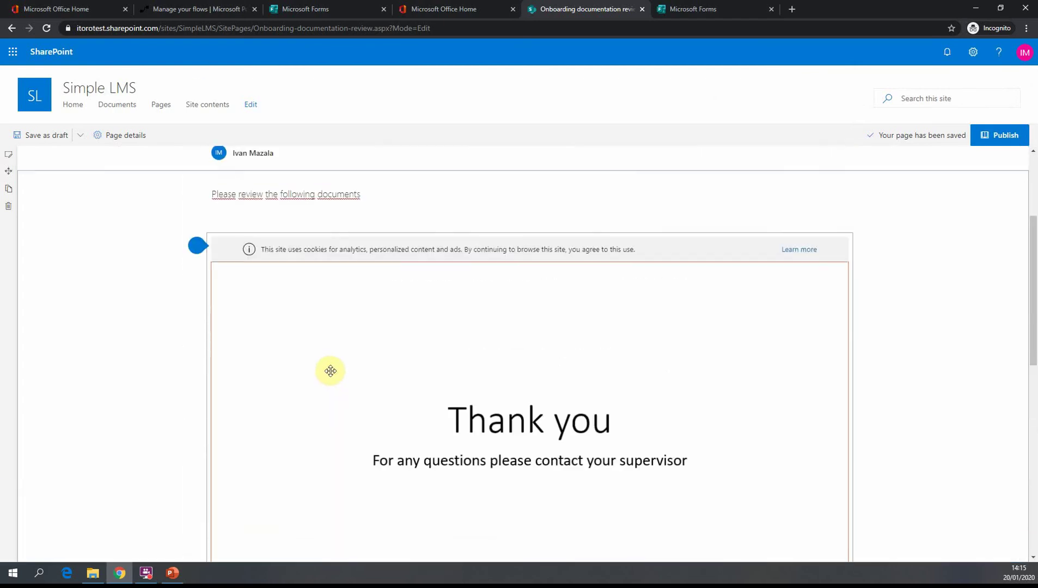
{"action": "left_click", "coordinate": [227, 364]}
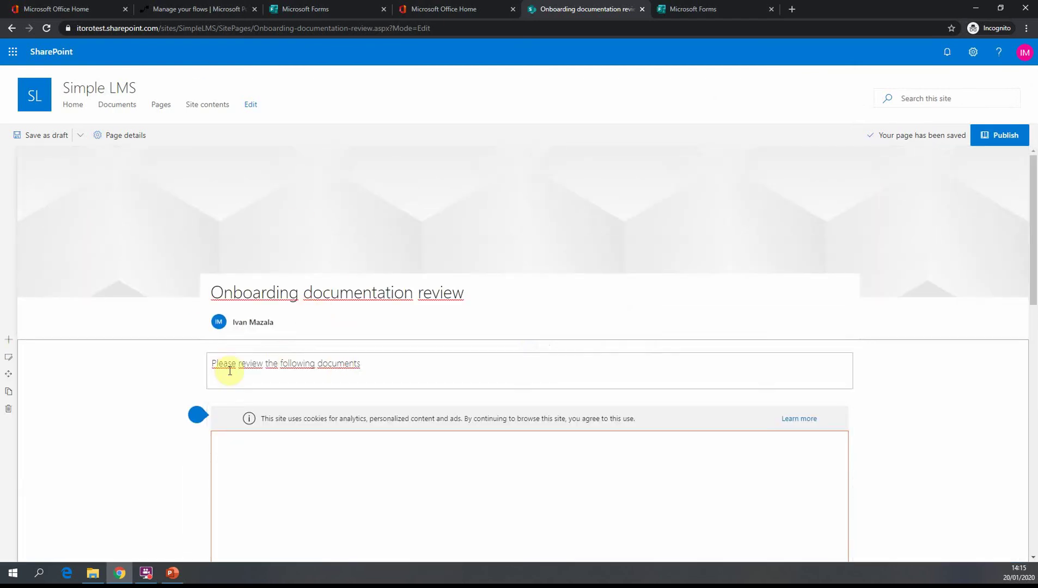
{"action": "left_click", "coordinate": [376, 366]}
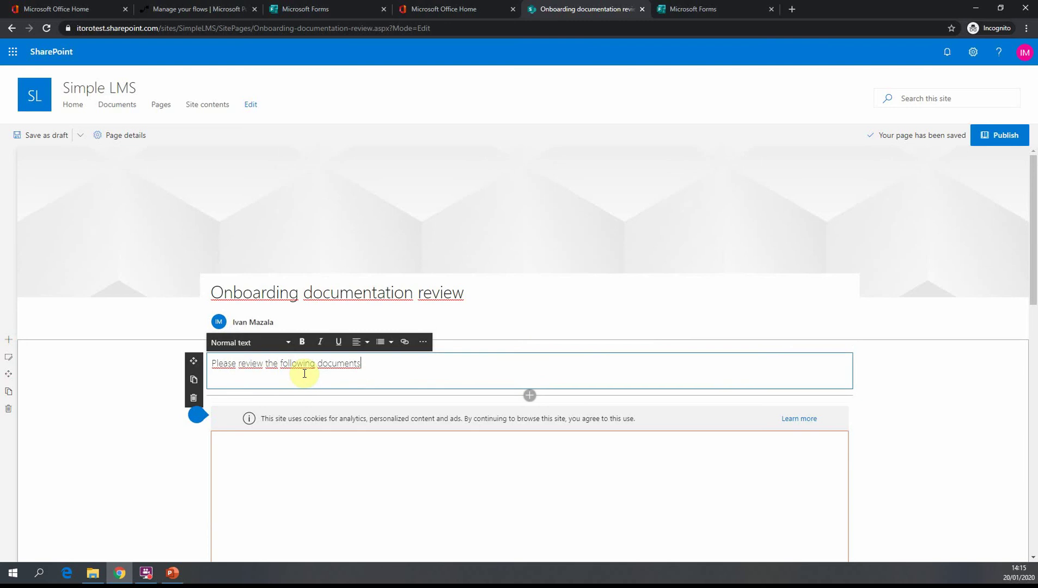
Append ' and submit the form after completion' to the intro line, then scroll down to the embedded form
{"action": "type", "text": "an"}
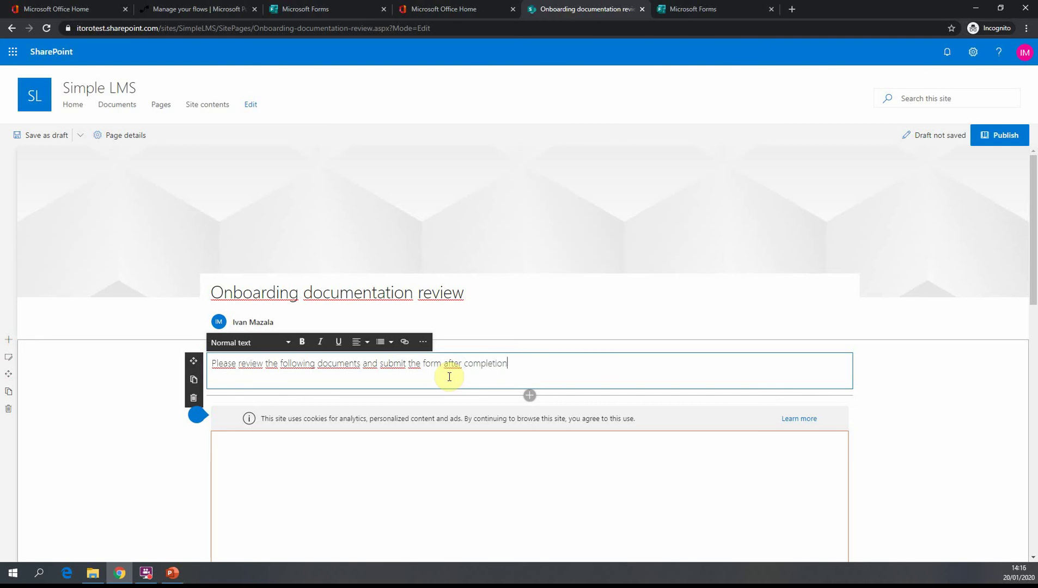
{"action": "scroll", "coordinate": [552, 386], "scroll_direction": "down", "scroll_amount": 4}
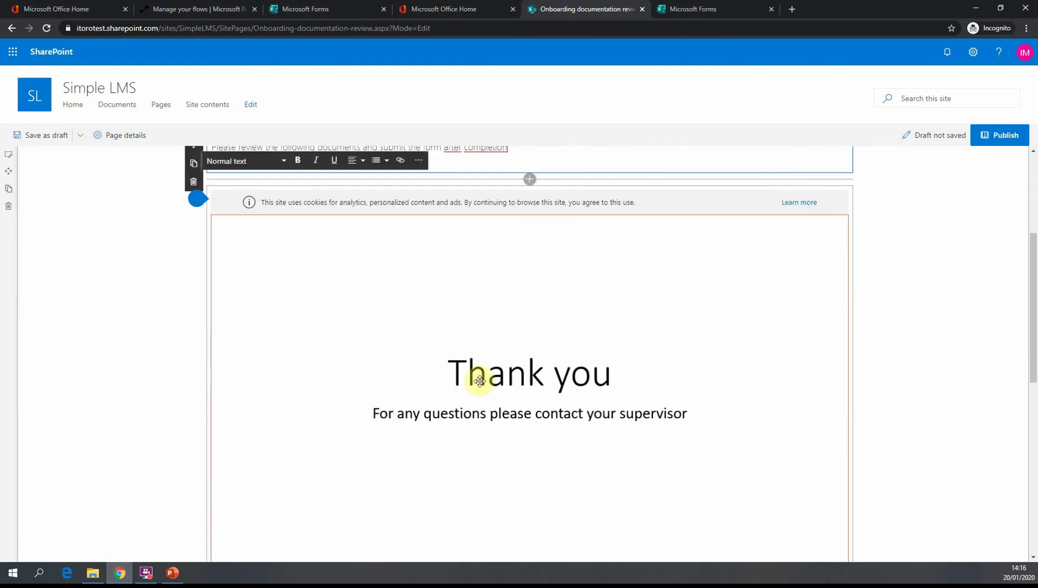
{"action": "scroll", "coordinate": [473, 415], "scroll_direction": "down", "scroll_amount": 3}
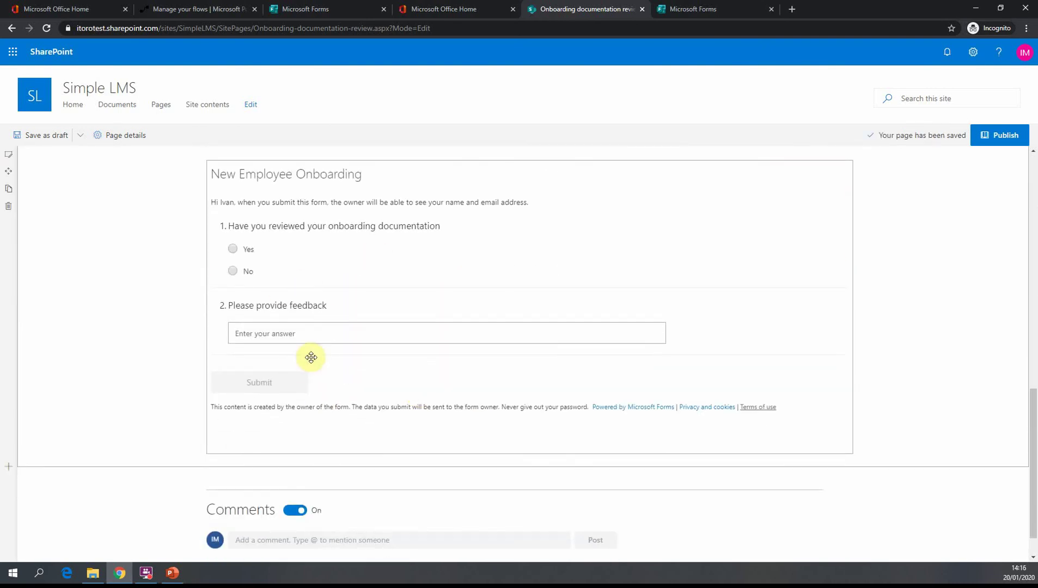
Publish the Onboarding documentation review page, dismiss the promotion suggestions, and scroll through the live page
{"action": "left_click", "coordinate": [1010, 141]}
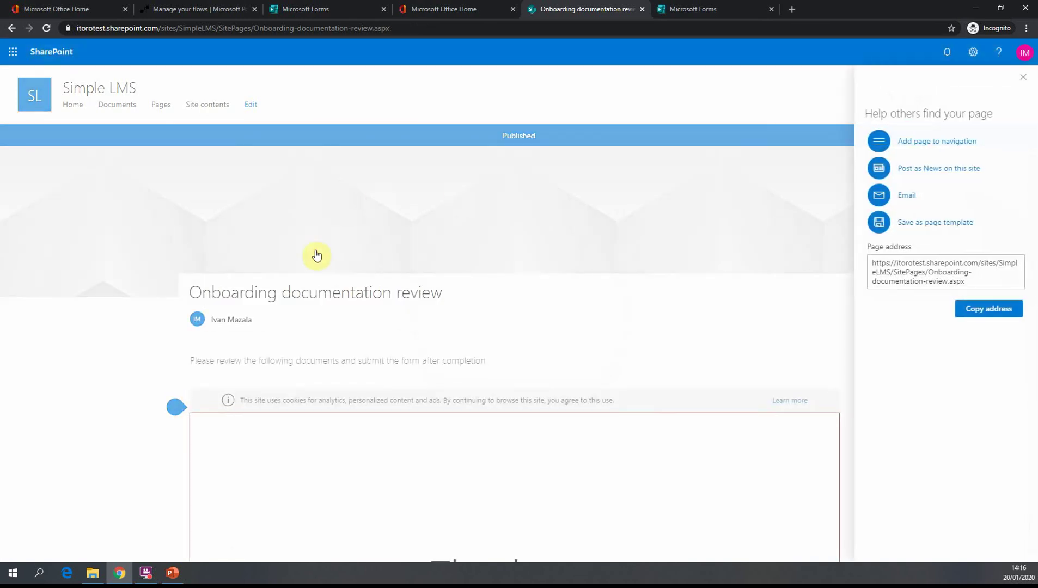
{"action": "left_click", "coordinate": [1023, 77]}
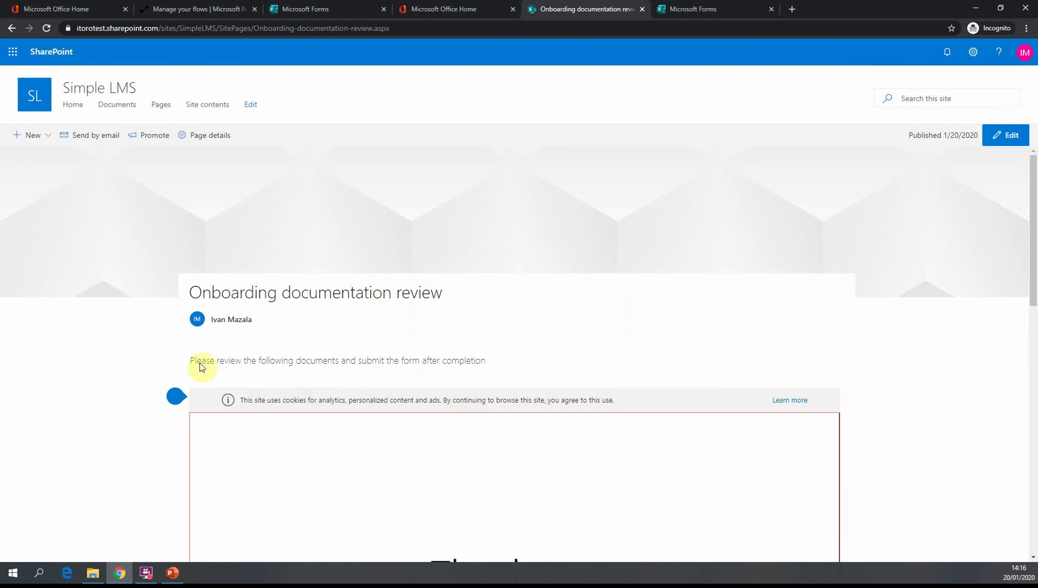
{"action": "scroll", "coordinate": [201, 366], "scroll_direction": "down", "scroll_amount": 6}
{"action": "scroll", "coordinate": [310, 400], "scroll_direction": "up", "scroll_amount": 7}
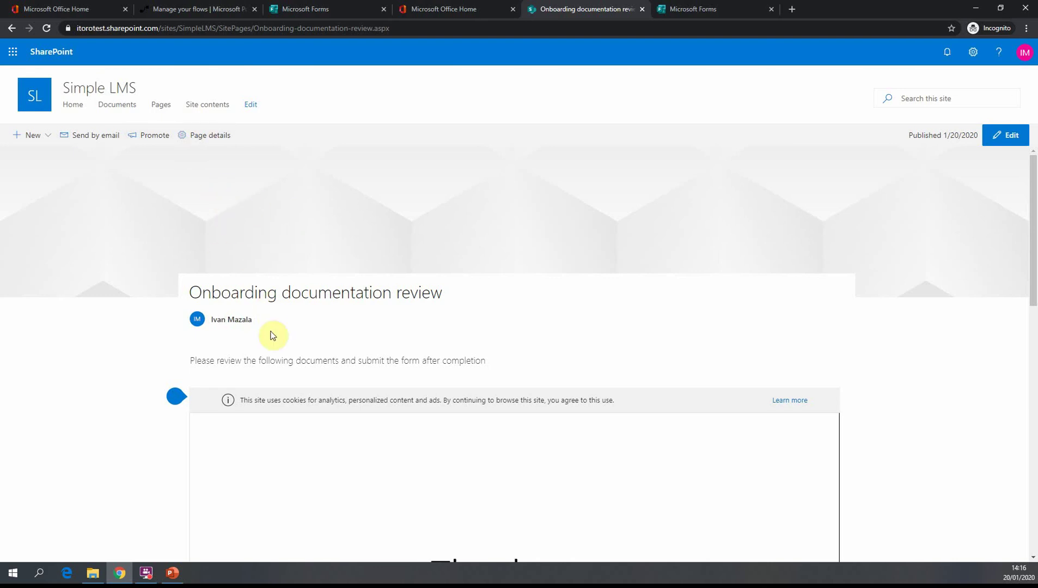
{"action": "scroll", "coordinate": [359, 430], "scroll_direction": "down", "scroll_amount": 8}
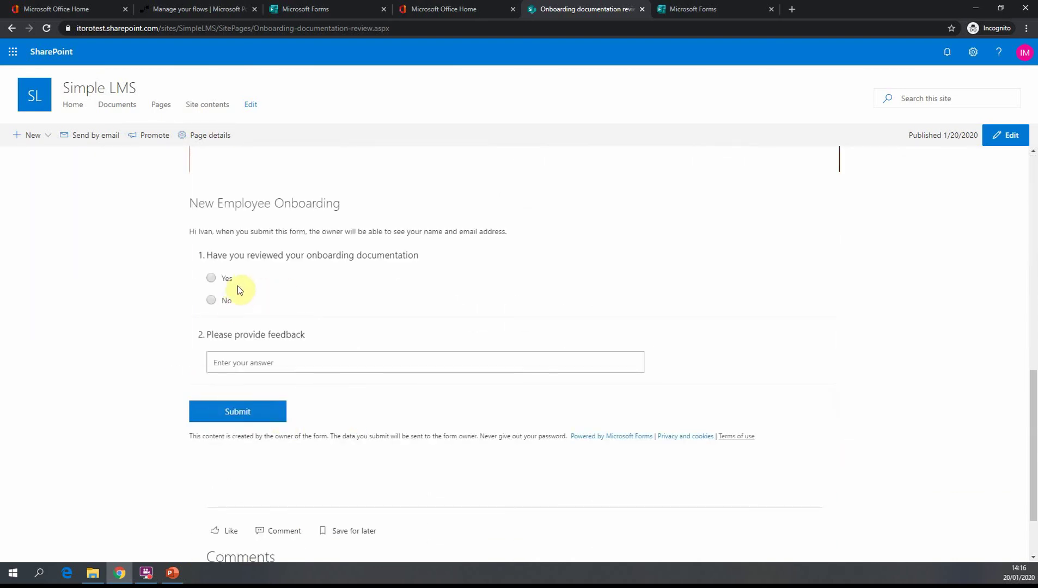
{"action": "scroll", "coordinate": [275, 308], "scroll_direction": "up", "scroll_amount": 4}
{"action": "scroll", "coordinate": [302, 311], "scroll_direction": "up", "scroll_amount": 3}
{"action": "scroll", "coordinate": [301, 310], "scroll_direction": "up", "scroll_amount": 1}
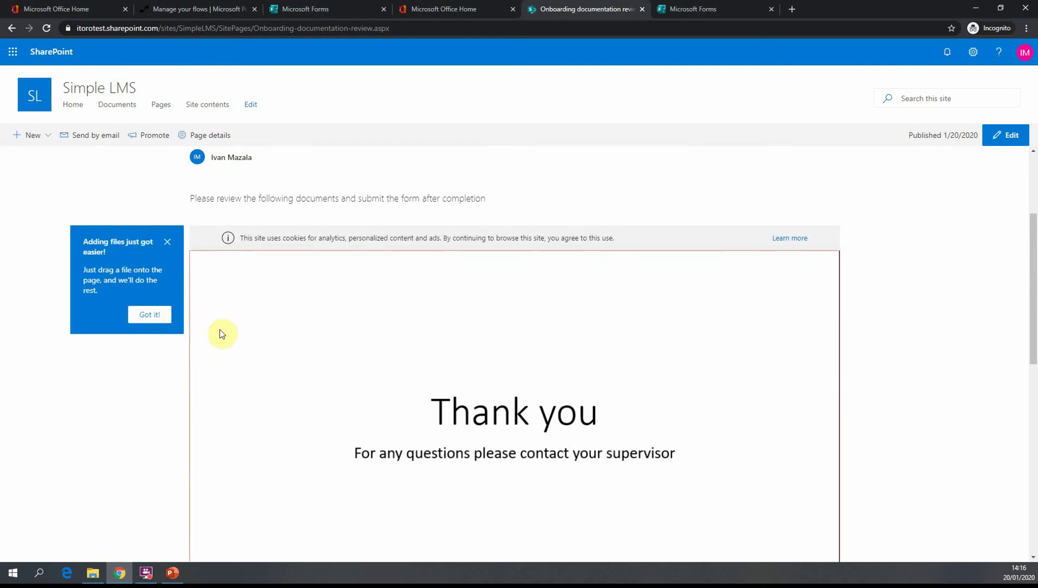
{"action": "scroll", "coordinate": [220, 329], "scroll_direction": "up", "scroll_amount": 3}
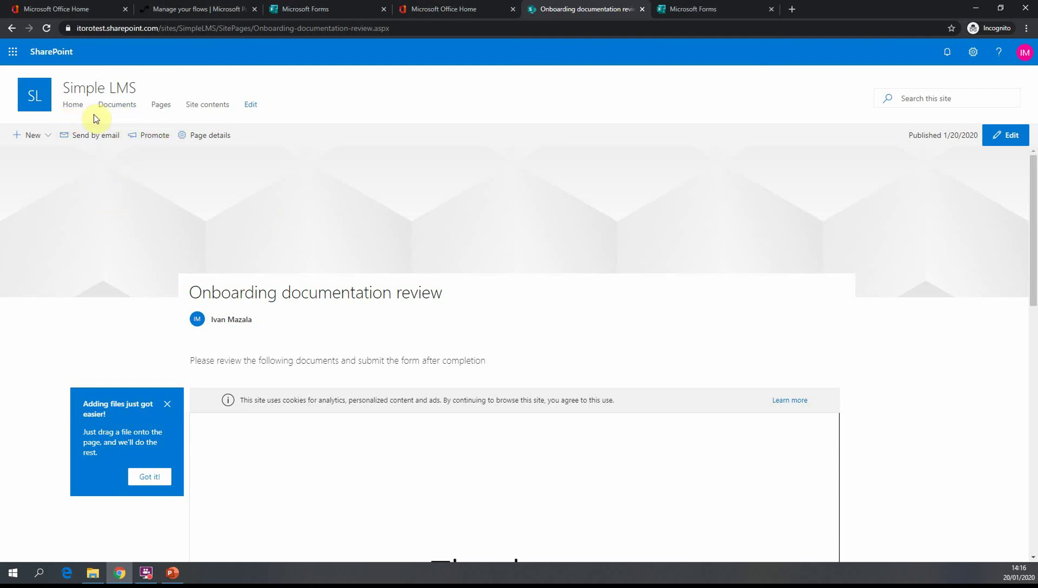
Create a new empty list named 'newempoyeeresults' from the Simple LMS Site contents
{"action": "left_click", "coordinate": [202, 107]}
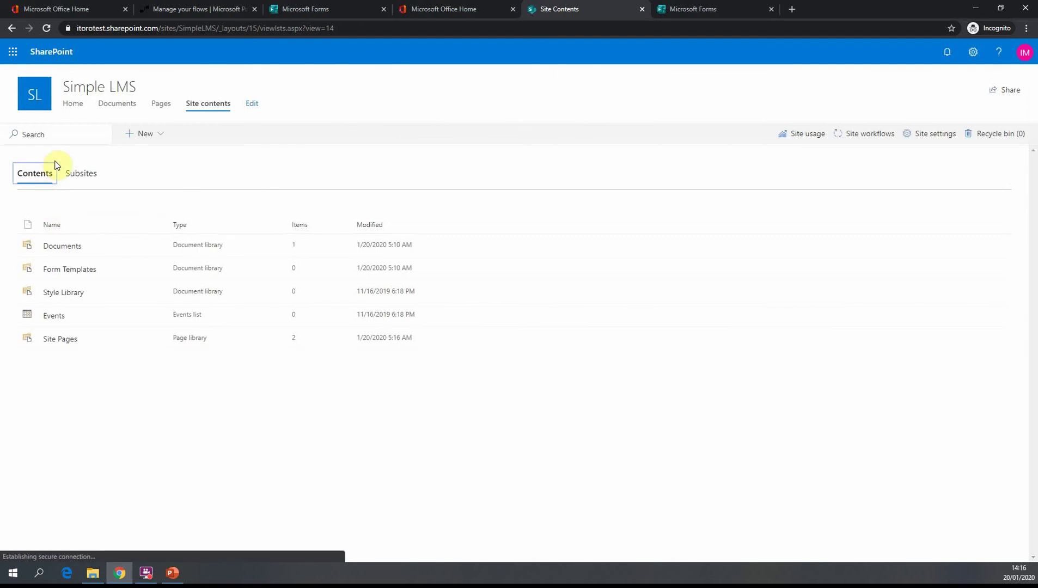
{"action": "left_click", "coordinate": [145, 136]}
{"action": "left_click", "coordinate": [159, 160]}
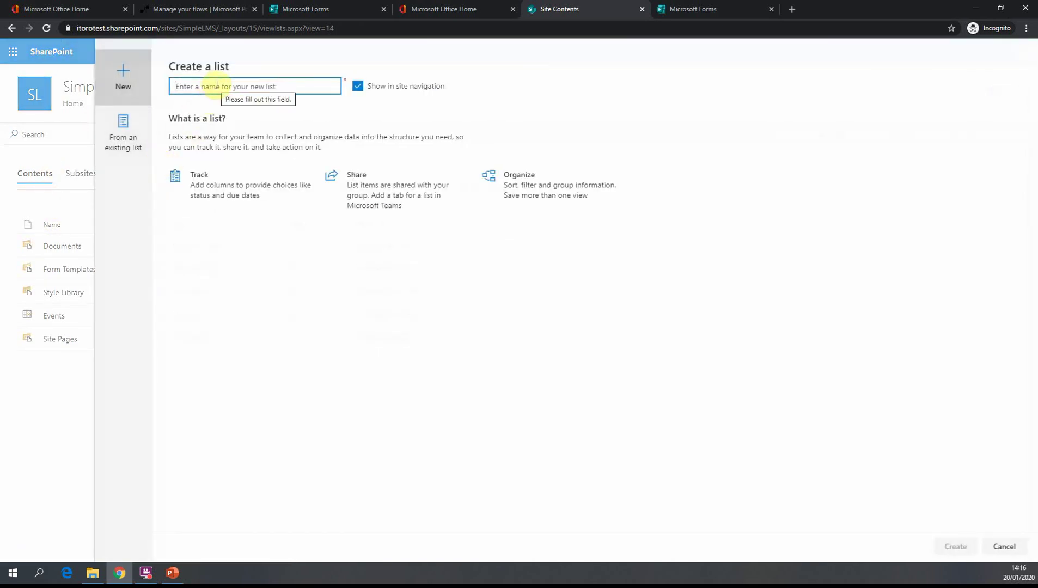
{"action": "type", "text": "newempoyeeresults"}
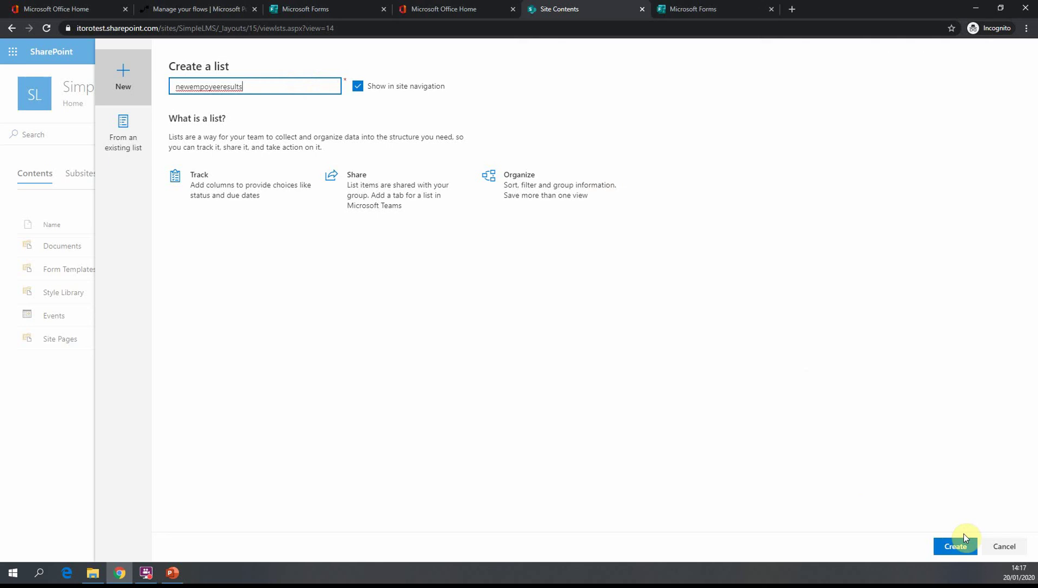
{"action": "left_click", "coordinate": [954, 548]}
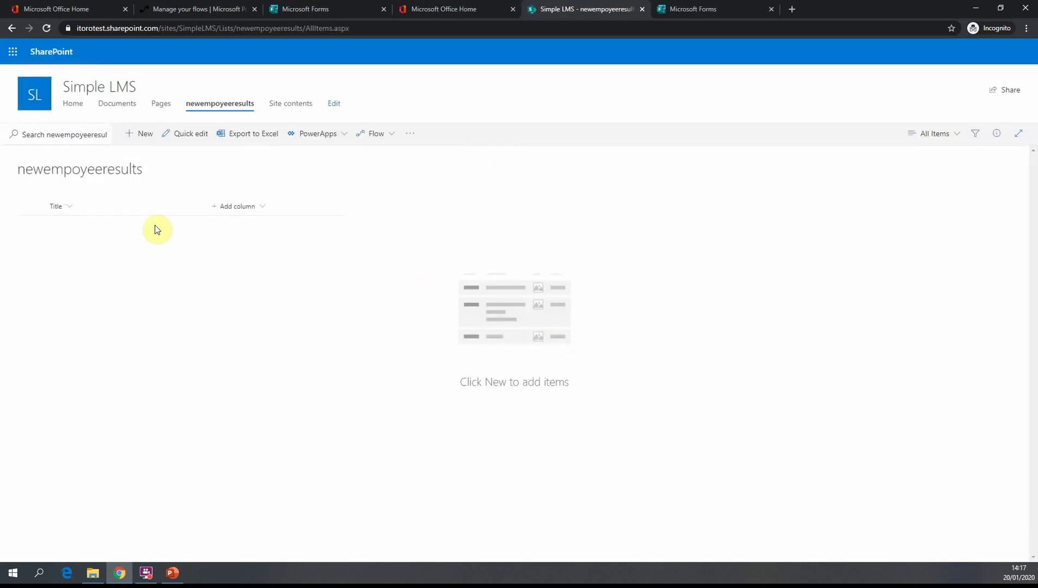
Add a single-line text column named 'completed' next to Title in newempoyeeresults
{"action": "left_click", "coordinate": [258, 209]}
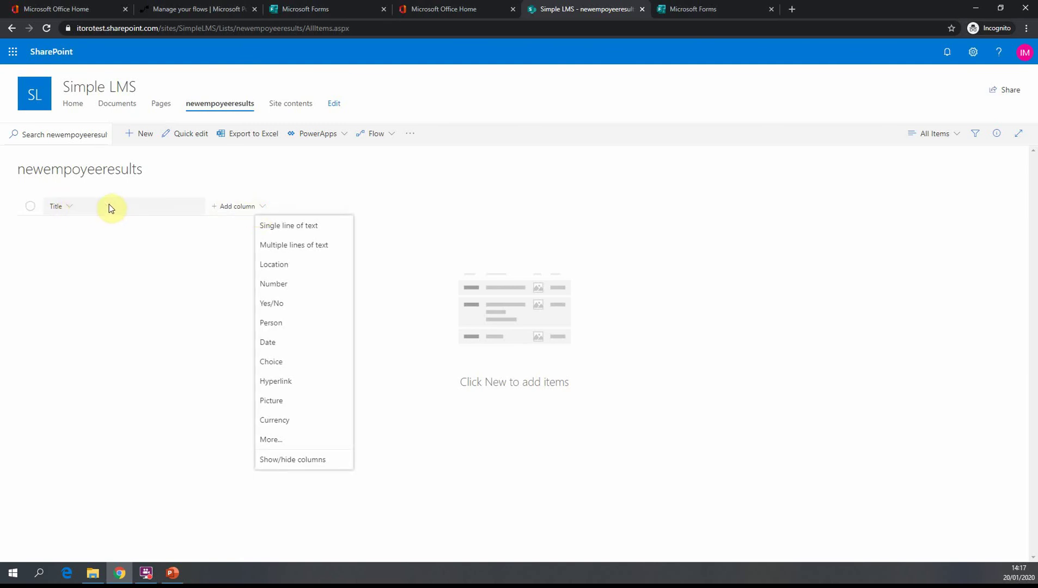
{"action": "left_click", "coordinate": [68, 209]}
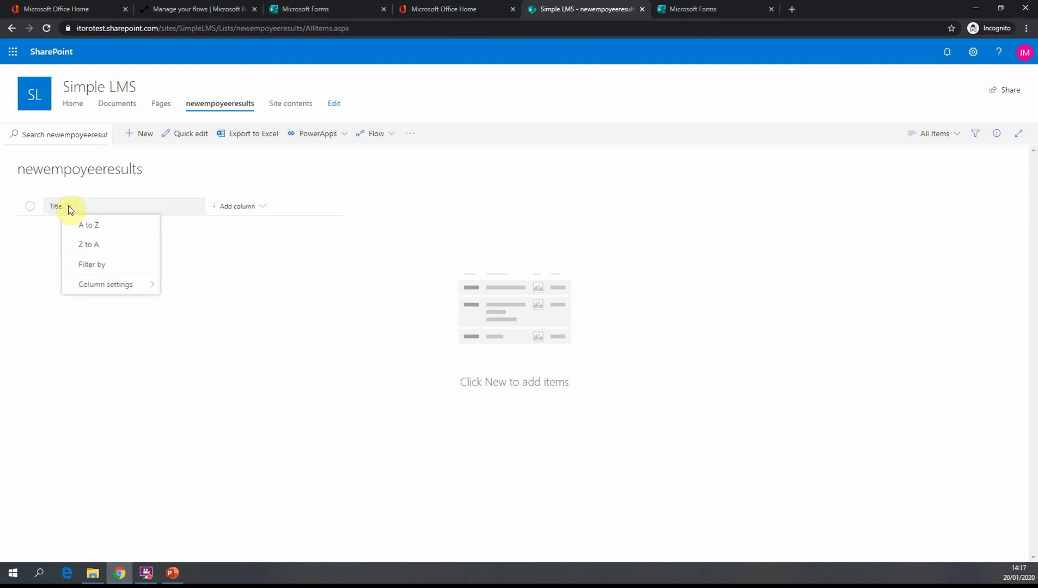
{"action": "left_click", "coordinate": [262, 209]}
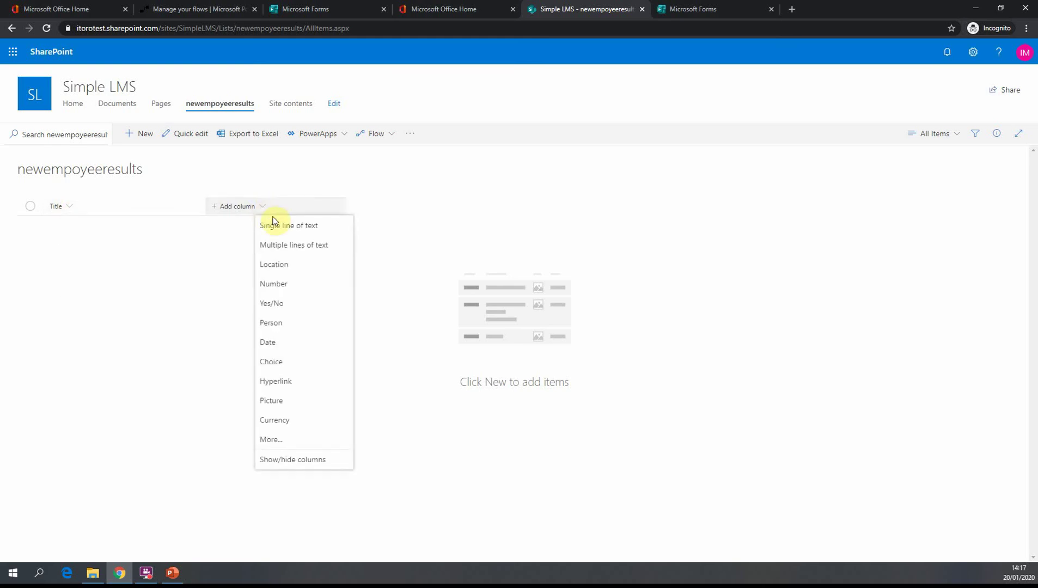
{"action": "left_click", "coordinate": [302, 227]}
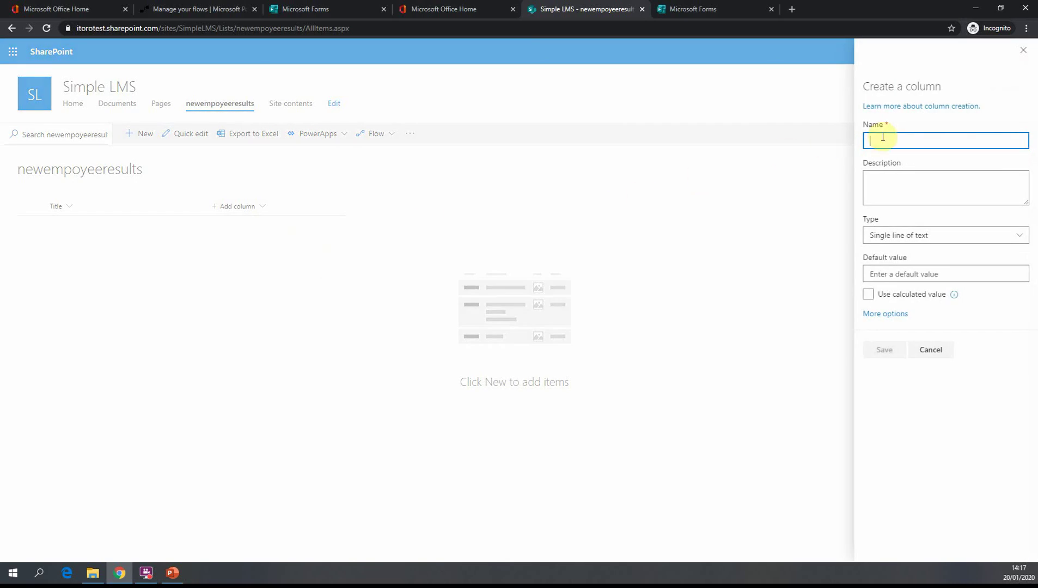
{"action": "type", "text": "vomp"}
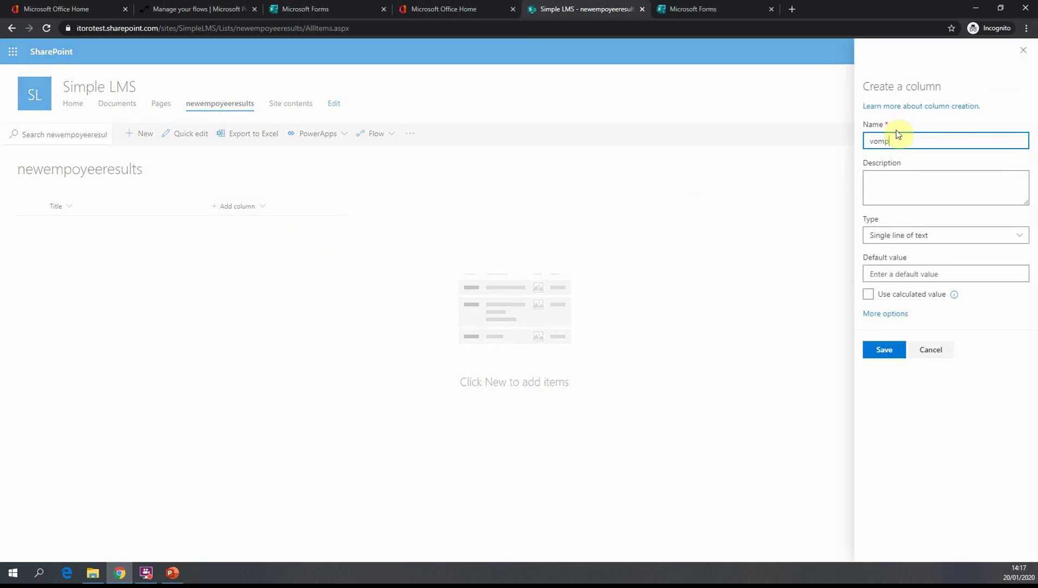
{"action": "key", "text": "BackSpace"}
{"action": "type", "text": "co"}
{"action": "left_click", "coordinate": [889, 355]}
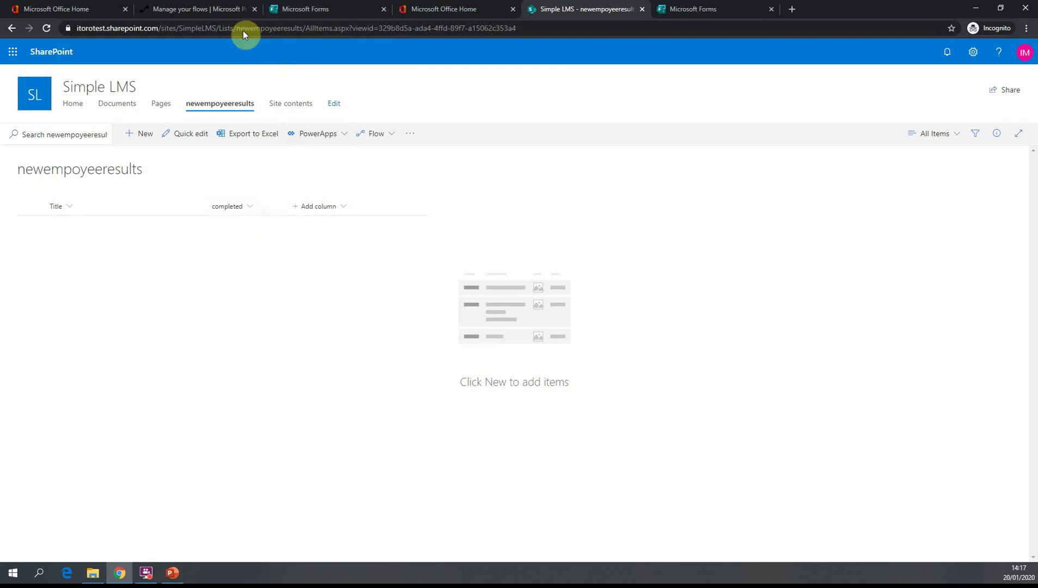
Search the Power Automate templates for 'forms' and open 'Record form responses in SharePoint'
{"action": "left_click", "coordinate": [199, 10]}
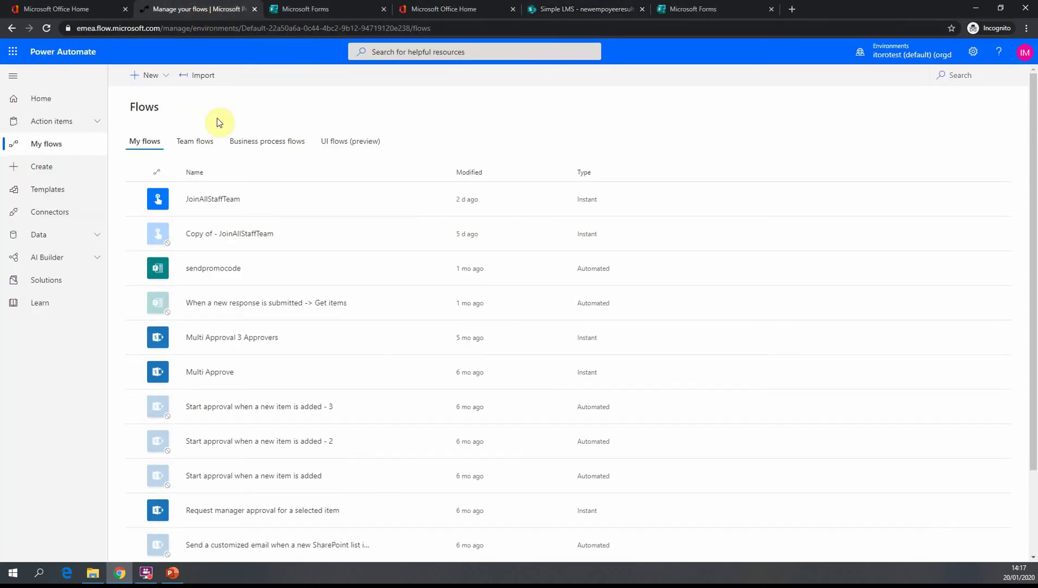
{"action": "left_click", "coordinate": [151, 77]}
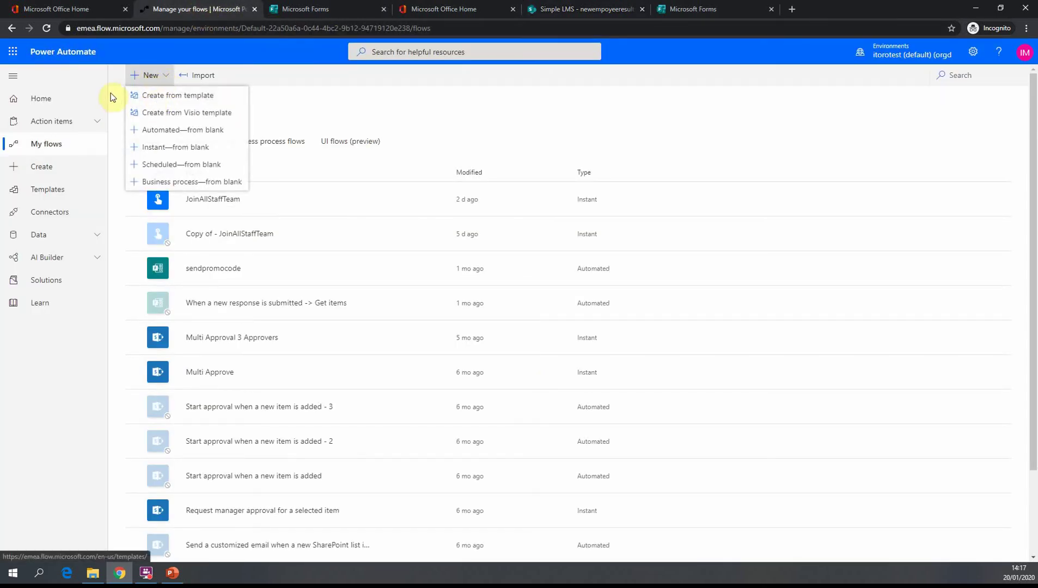
{"action": "left_click", "coordinate": [162, 98]}
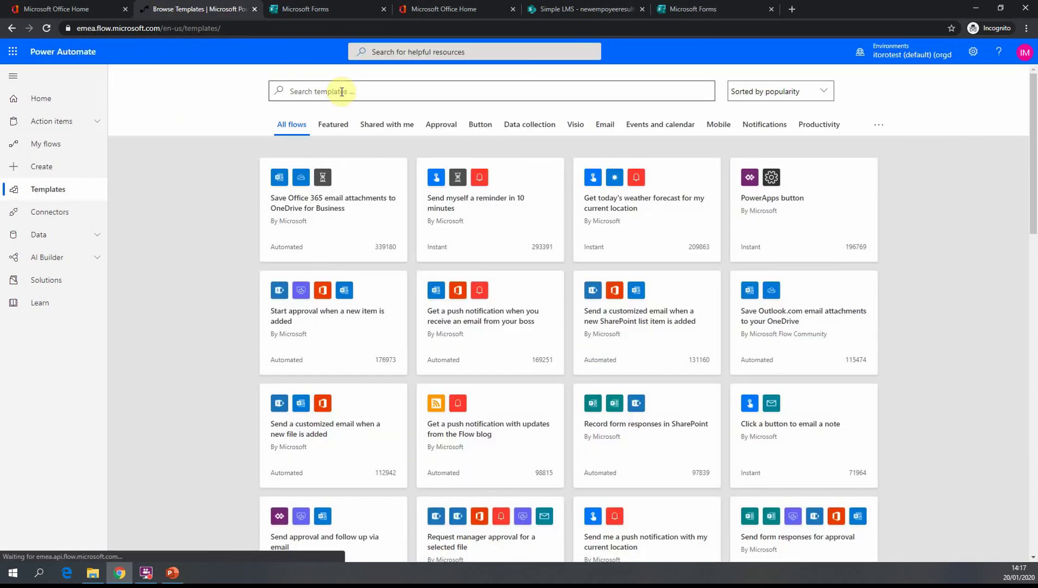
{"action": "left_click", "coordinate": [340, 91]}
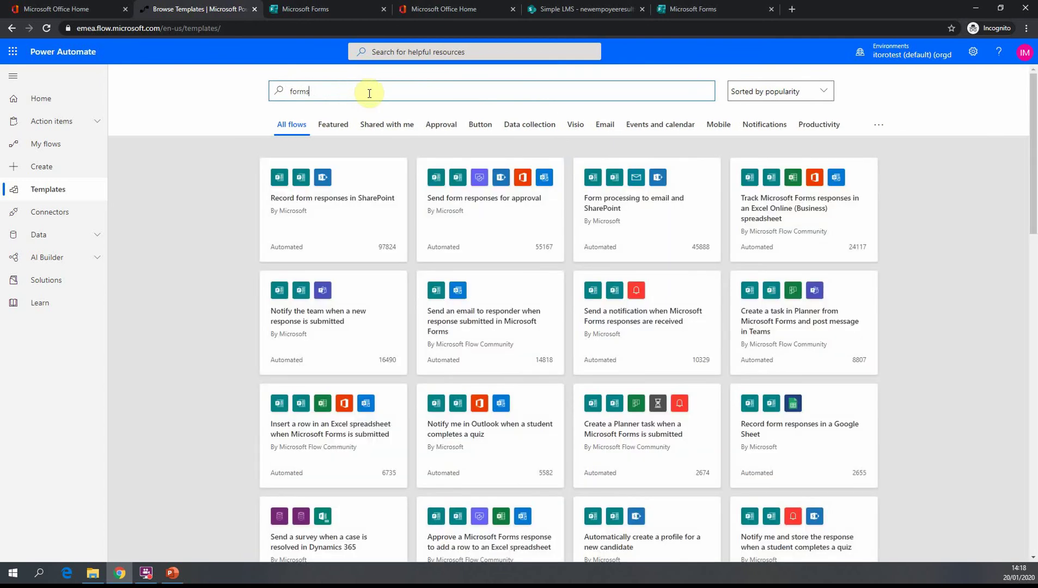
{"action": "left_click", "coordinate": [329, 200]}
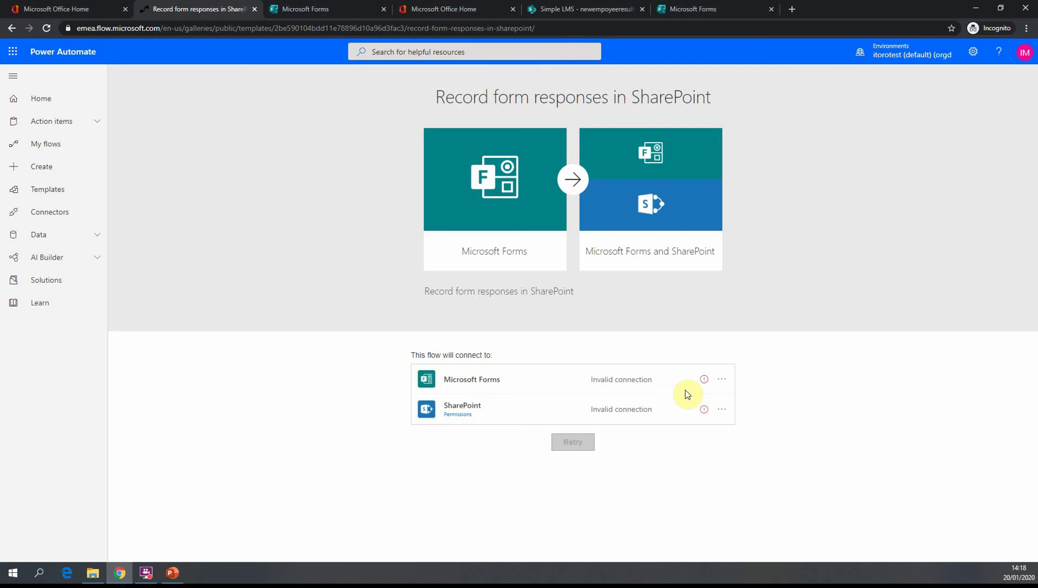
Sign in the Microsoft Forms connection with your account and add a new SharePoint connection
{"action": "left_click", "coordinate": [723, 382]}
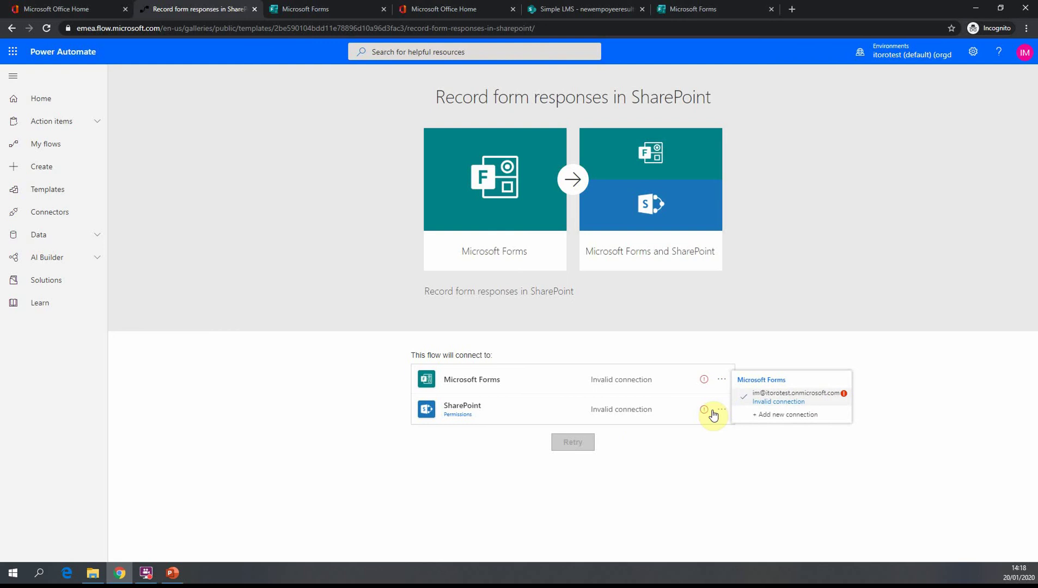
{"action": "left_click", "coordinate": [846, 398]}
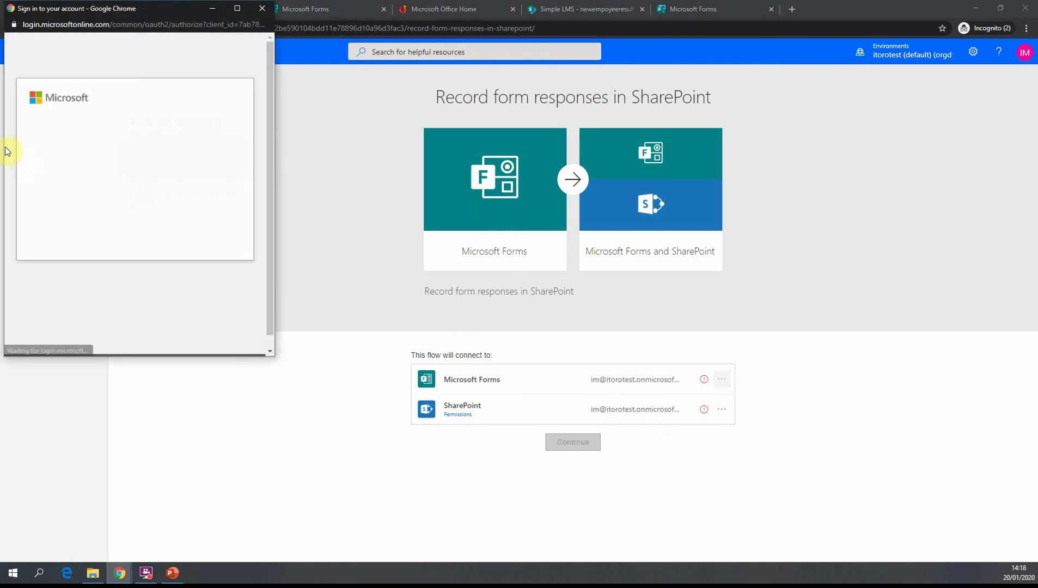
{"action": "left_click", "coordinate": [106, 164]}
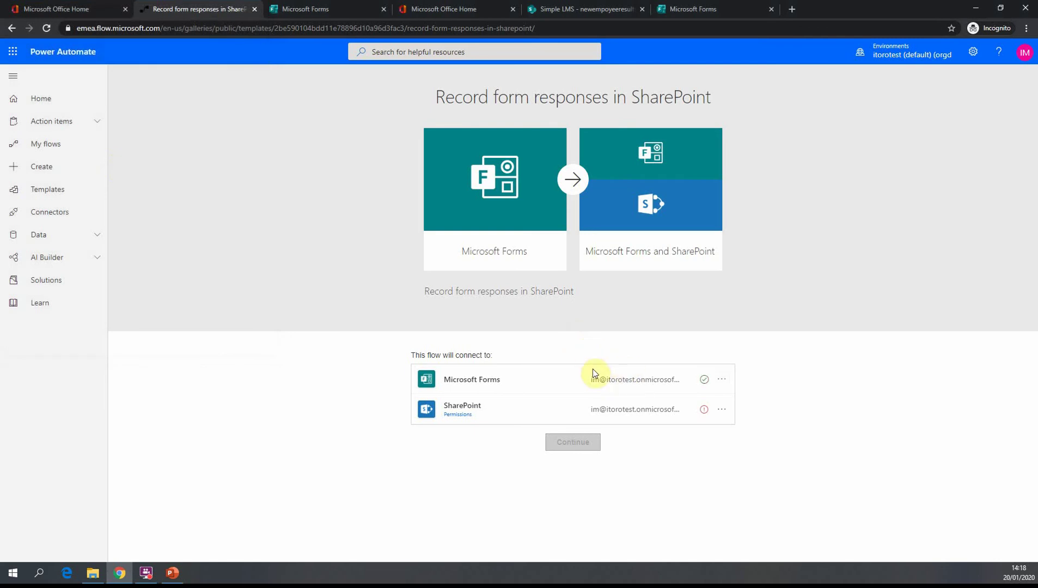
{"action": "left_click", "coordinate": [726, 411]}
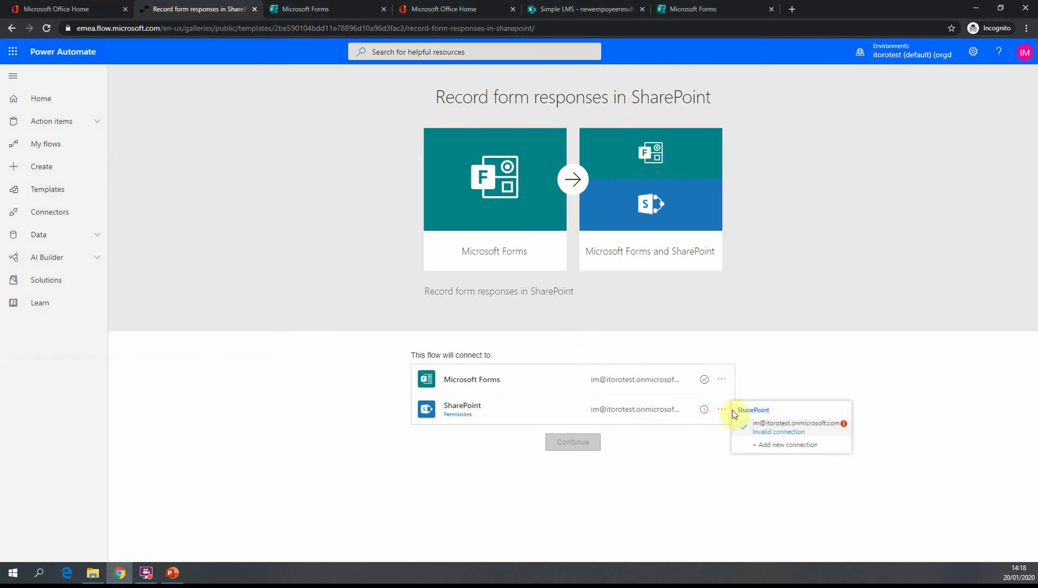
{"action": "left_click", "coordinate": [779, 427]}
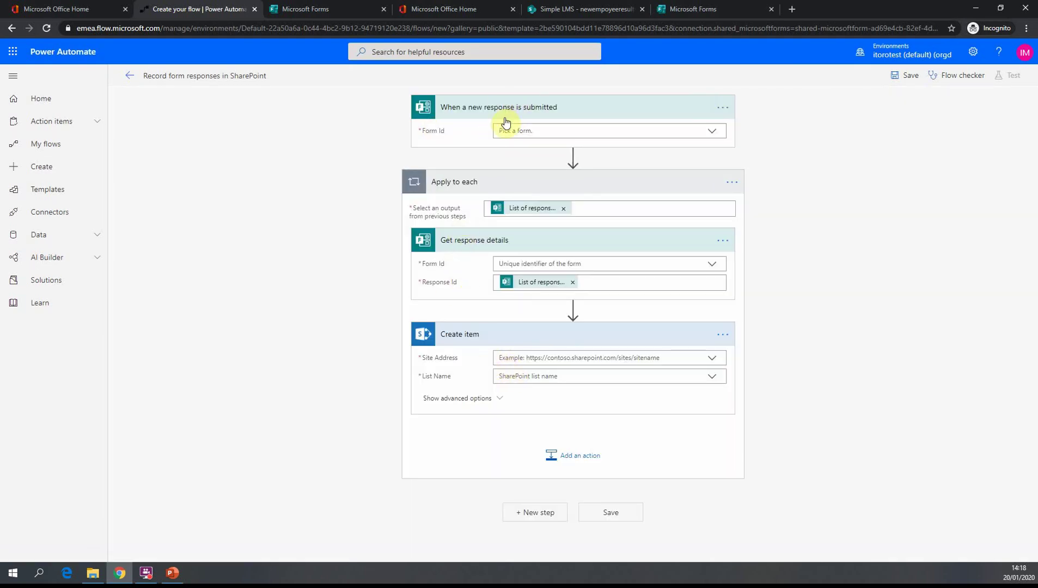
Set Form Id to New Employee Onboarding in both the trigger and Get response details steps
{"action": "left_click", "coordinate": [646, 132]}
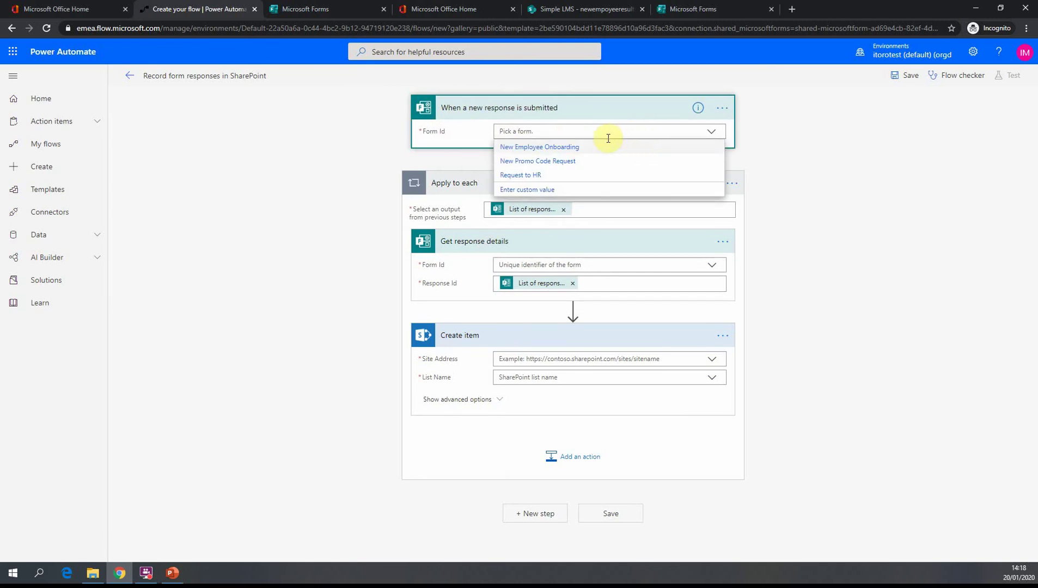
{"action": "left_click", "coordinate": [531, 152]}
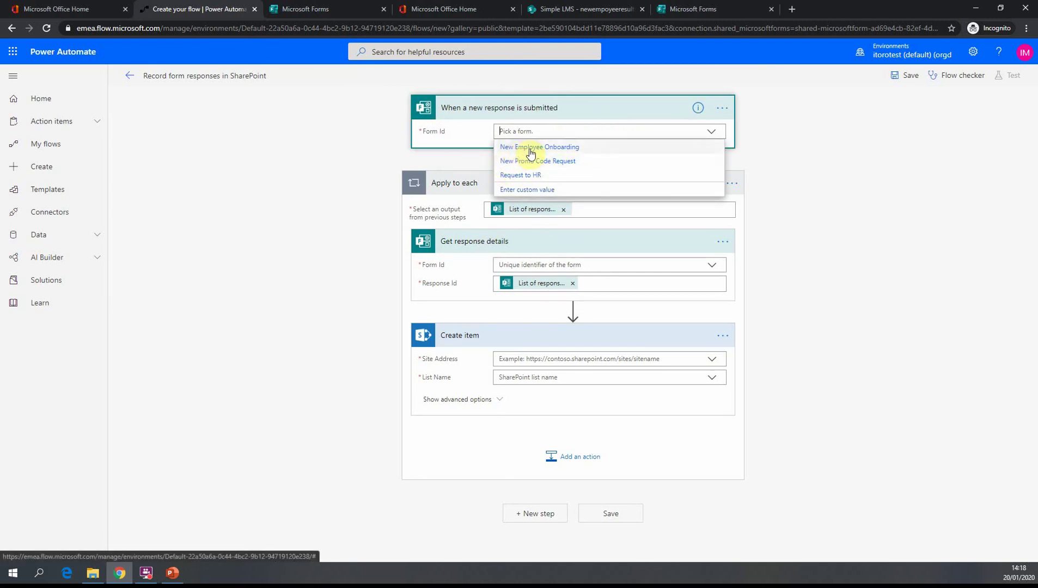
{"action": "left_click", "coordinate": [531, 152]}
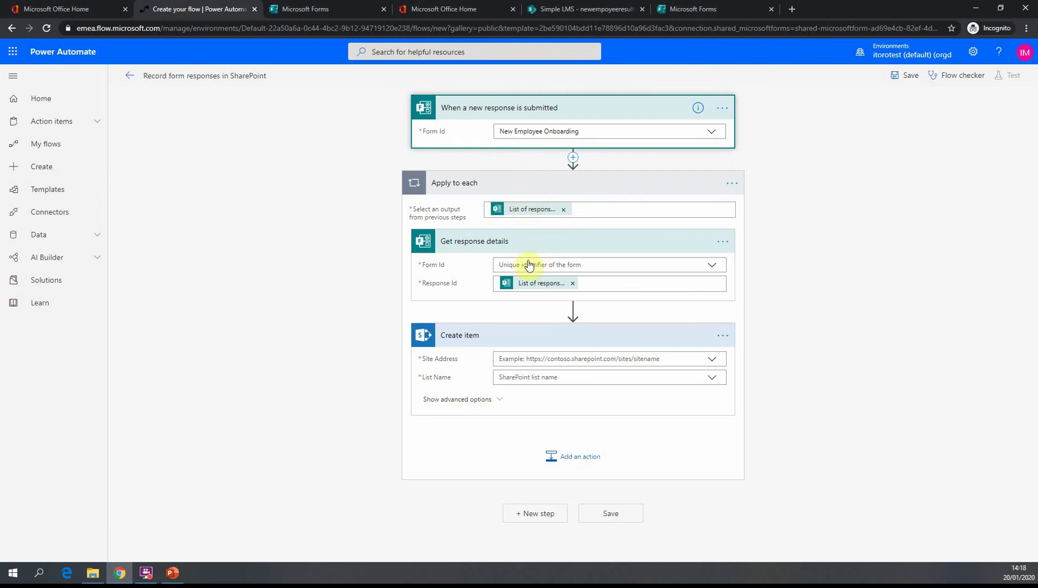
{"action": "left_click", "coordinate": [711, 266]}
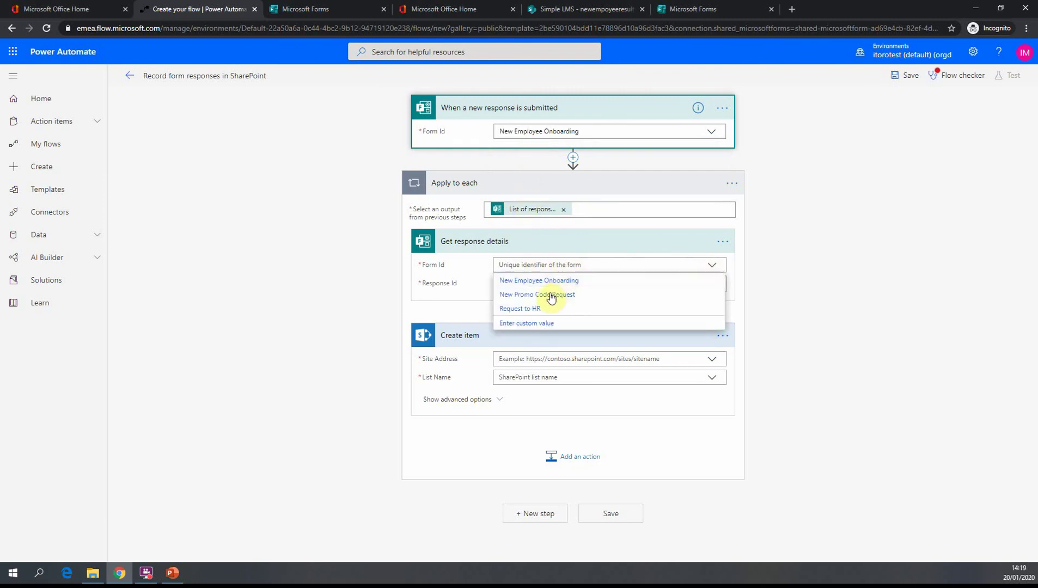
{"action": "left_click", "coordinate": [524, 281]}
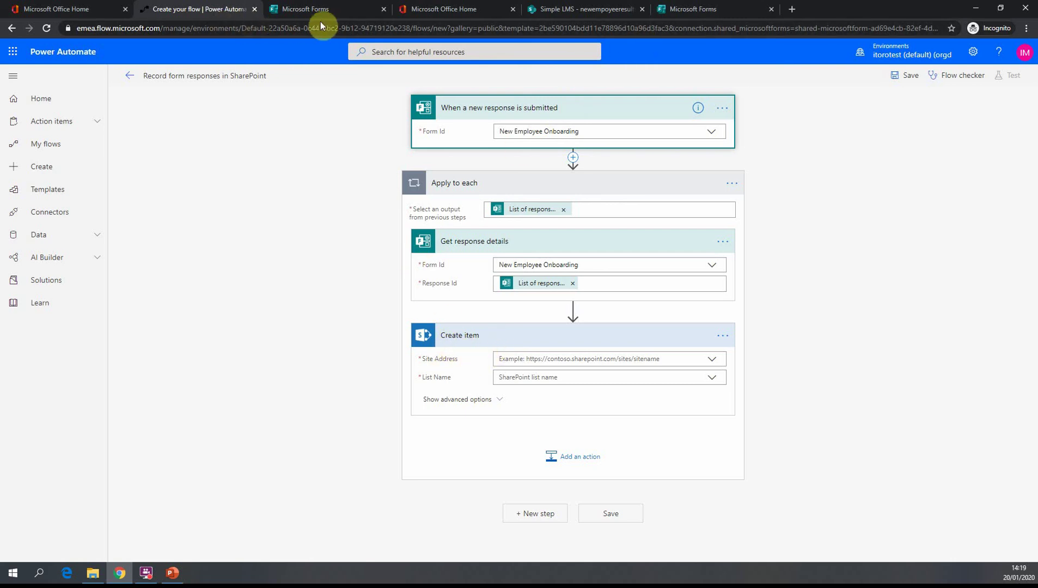
Copy the Simple LMS site part of the URL from the newempoyeeresults list page's address bar
{"action": "left_click", "coordinate": [434, 10]}
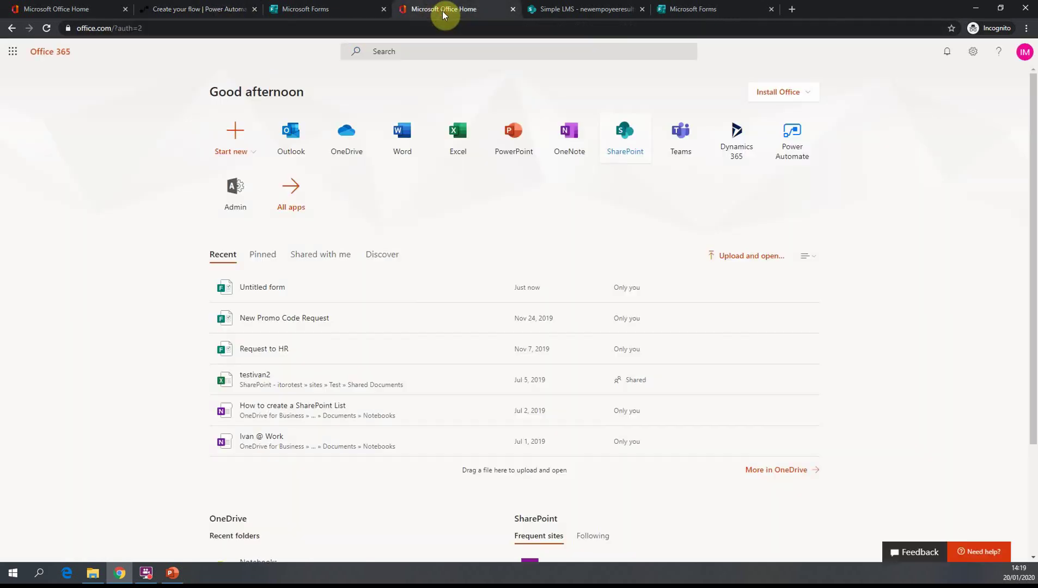
{"action": "left_click", "coordinate": [559, 11]}
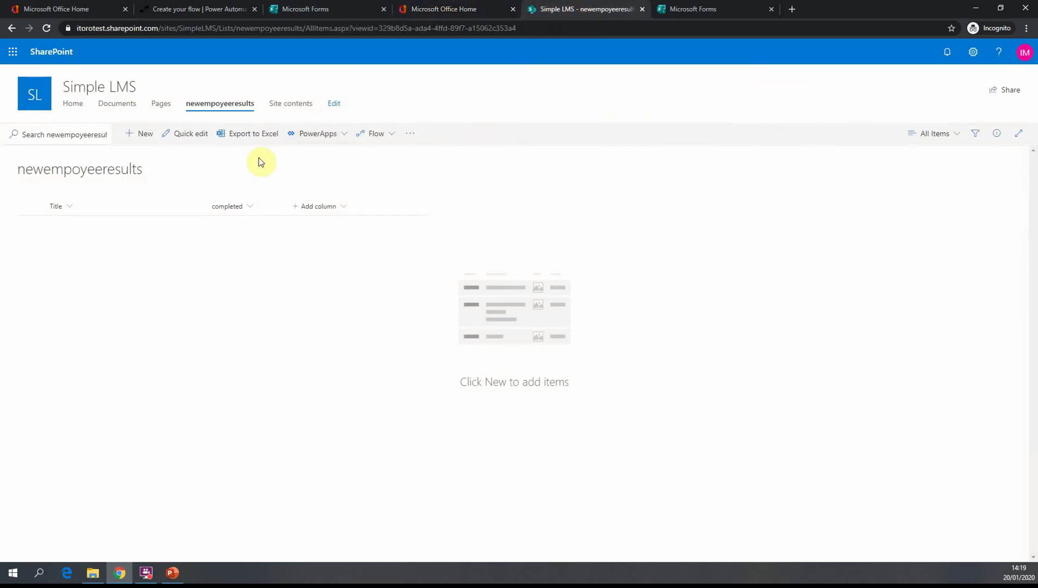
{"action": "left_click", "coordinate": [299, 28]}
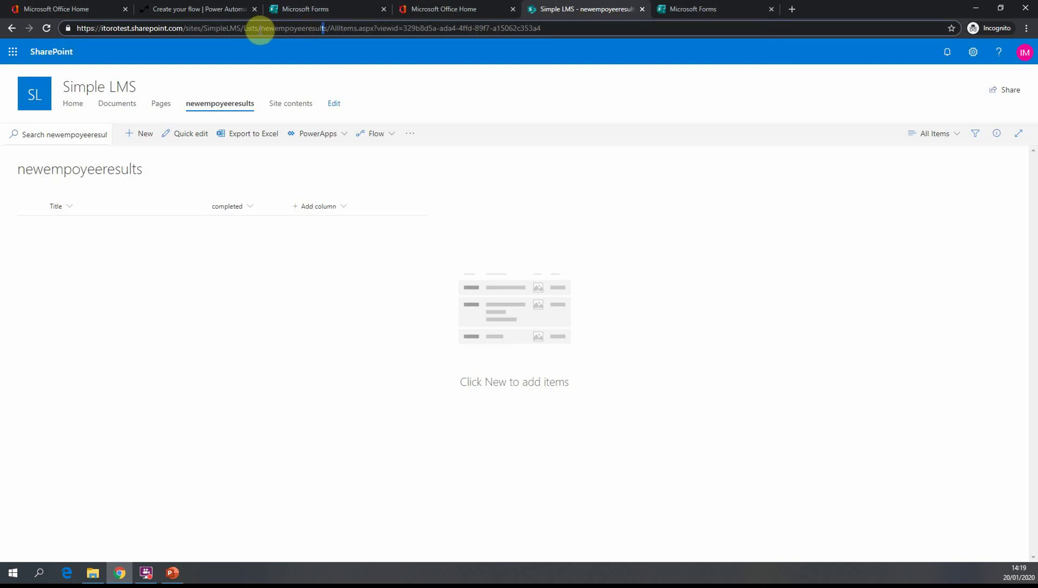
{"action": "left_click_drag", "start_coordinate": [241, 28], "coordinate": [82, 28]}
{"action": "right_click", "coordinate": [86, 28]}
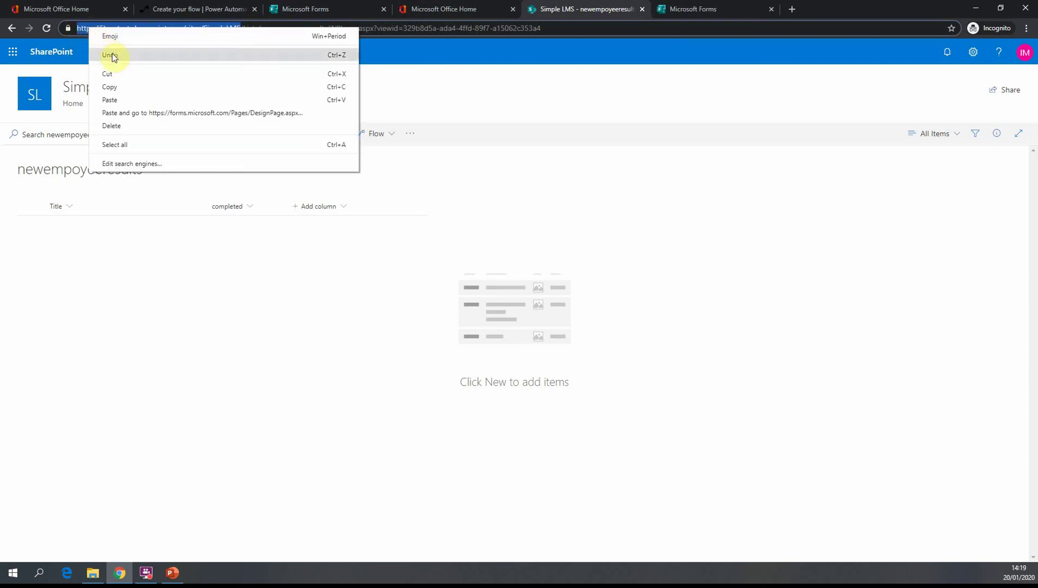
{"action": "left_click", "coordinate": [126, 87]}
{"action": "left_click", "coordinate": [680, 11]}
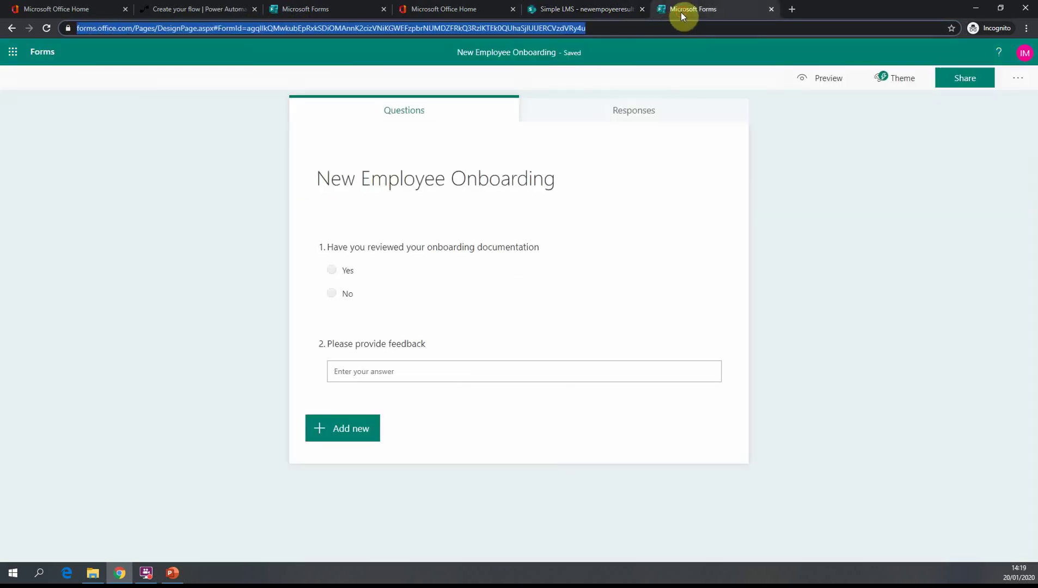
{"action": "left_click", "coordinate": [552, 8]}
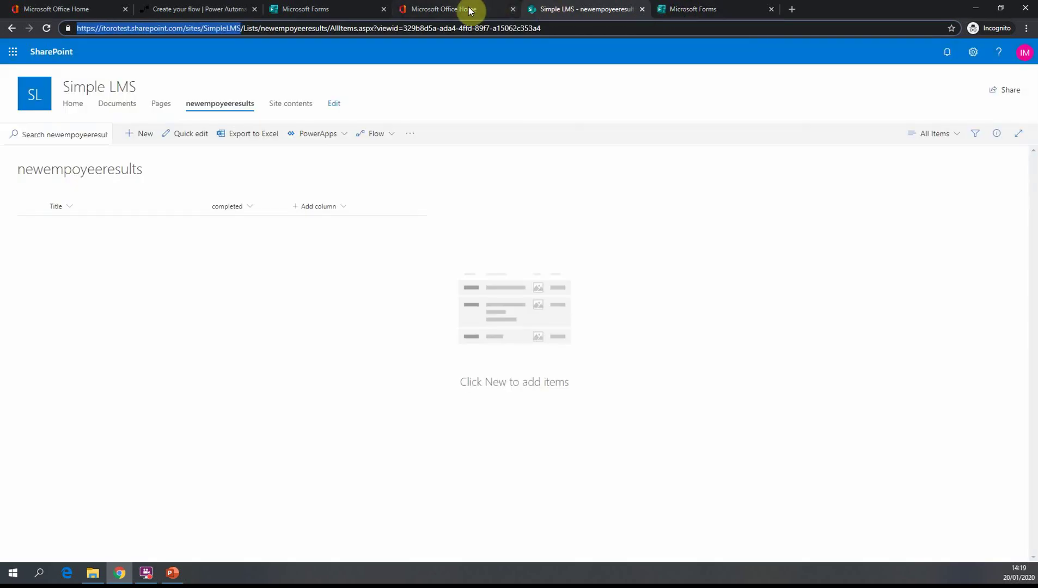
Set Create item's Site Address to the pasted Simple LMS URL and List Name to newempoyeeresults
{"action": "left_click", "coordinate": [470, 9]}
{"action": "left_click", "coordinate": [322, 7]}
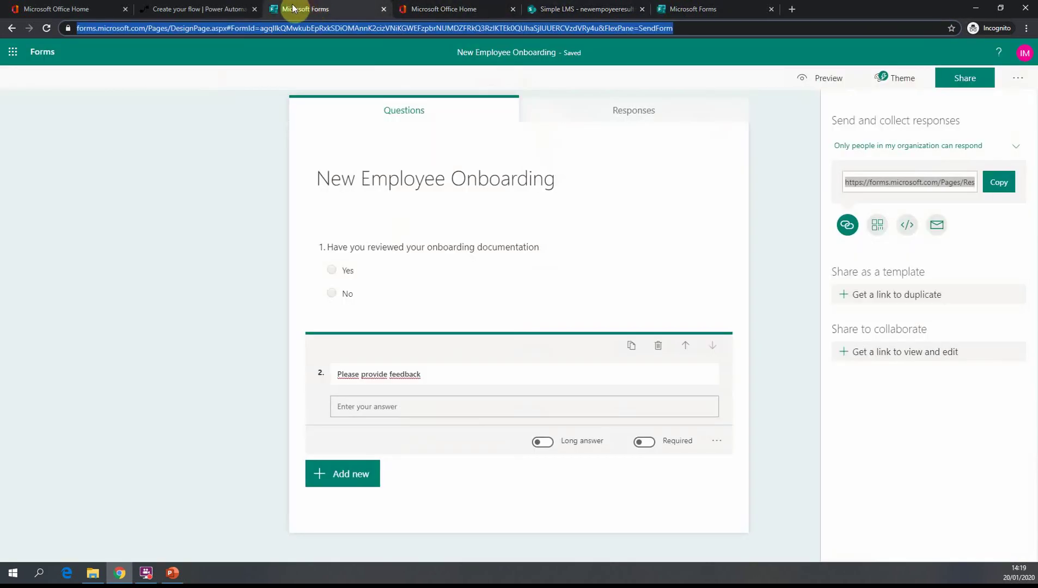
{"action": "left_click", "coordinate": [208, 10]}
{"action": "left_click", "coordinate": [557, 358]}
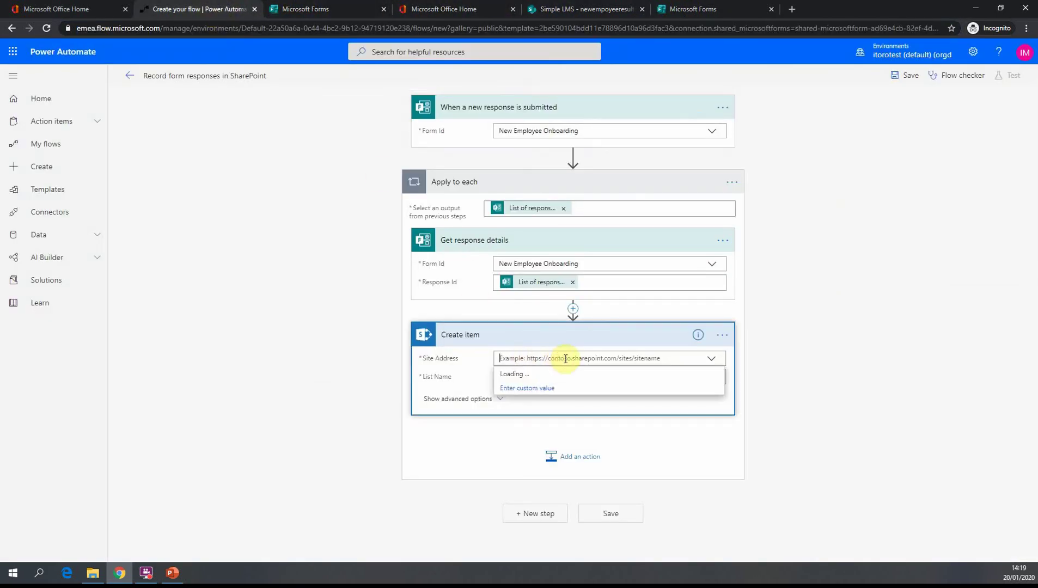
{"action": "key", "text": "ctrl+v"}
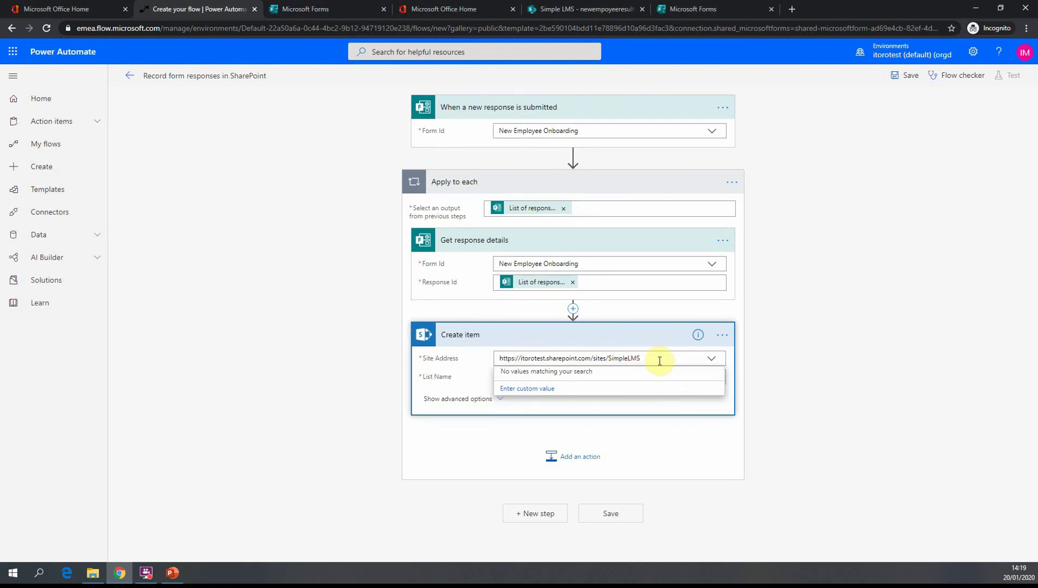
{"action": "left_click", "coordinate": [779, 373]}
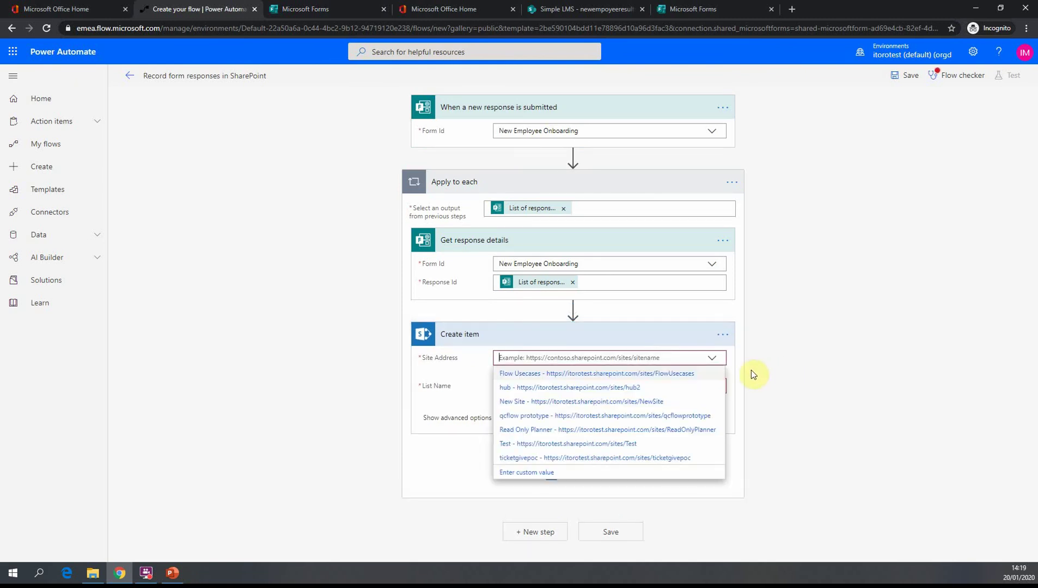
{"action": "left_click", "coordinate": [538, 473]}
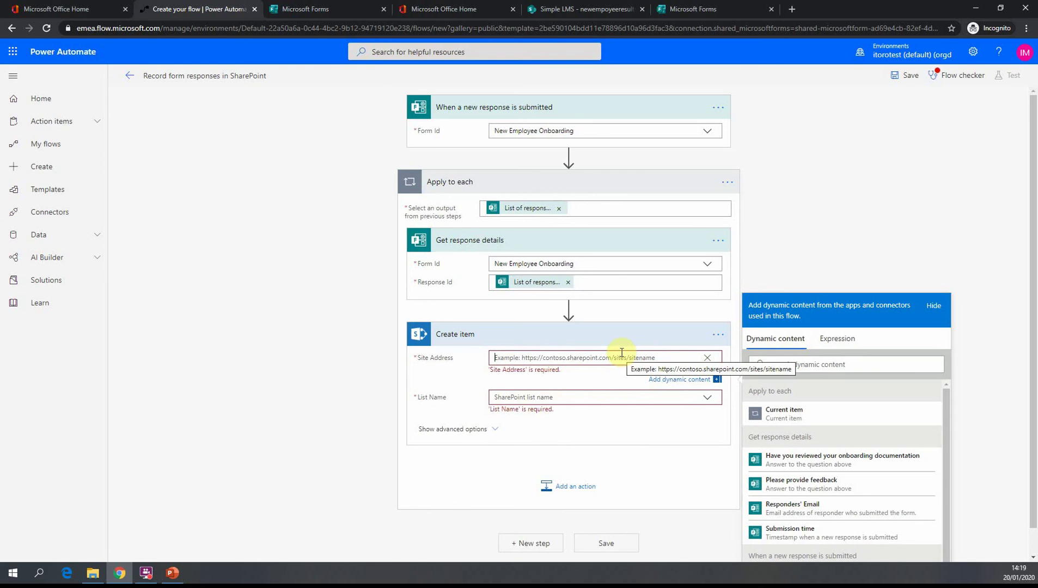
{"action": "key", "text": "ctrl+v"}
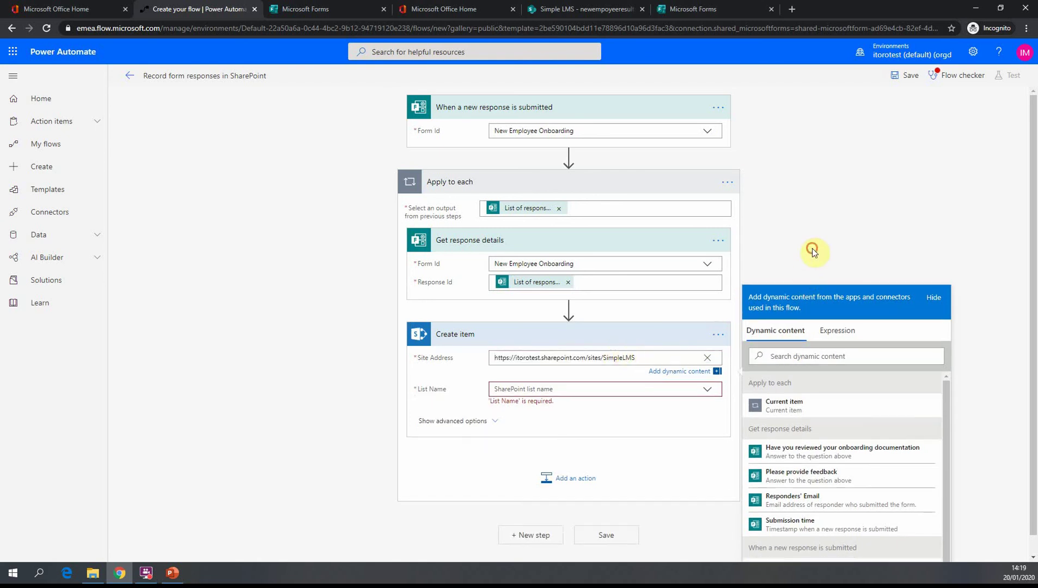
{"action": "left_click", "coordinate": [812, 249]}
{"action": "left_click", "coordinate": [674, 377]}
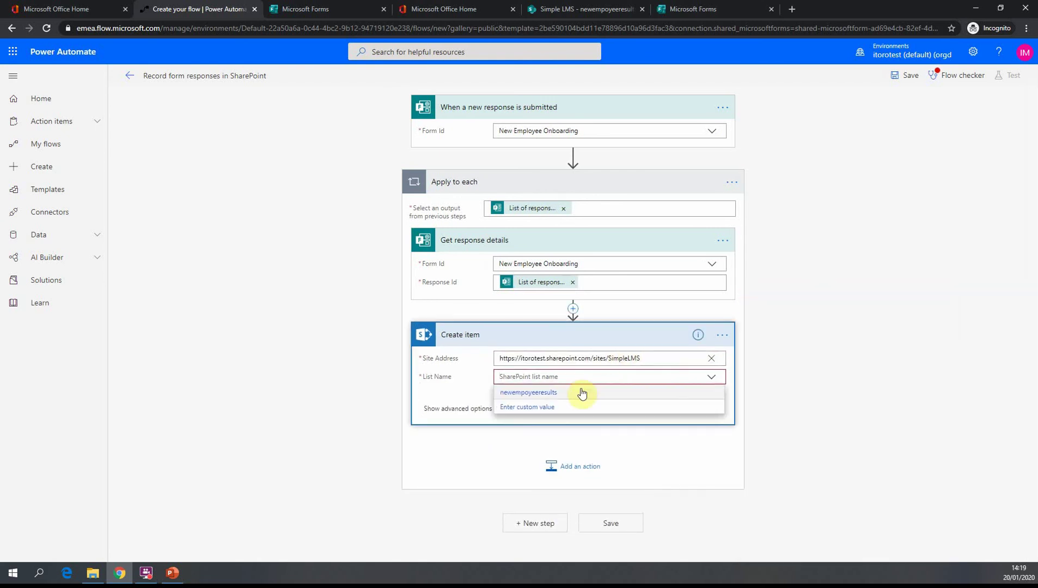
{"action": "left_click", "coordinate": [542, 392]}
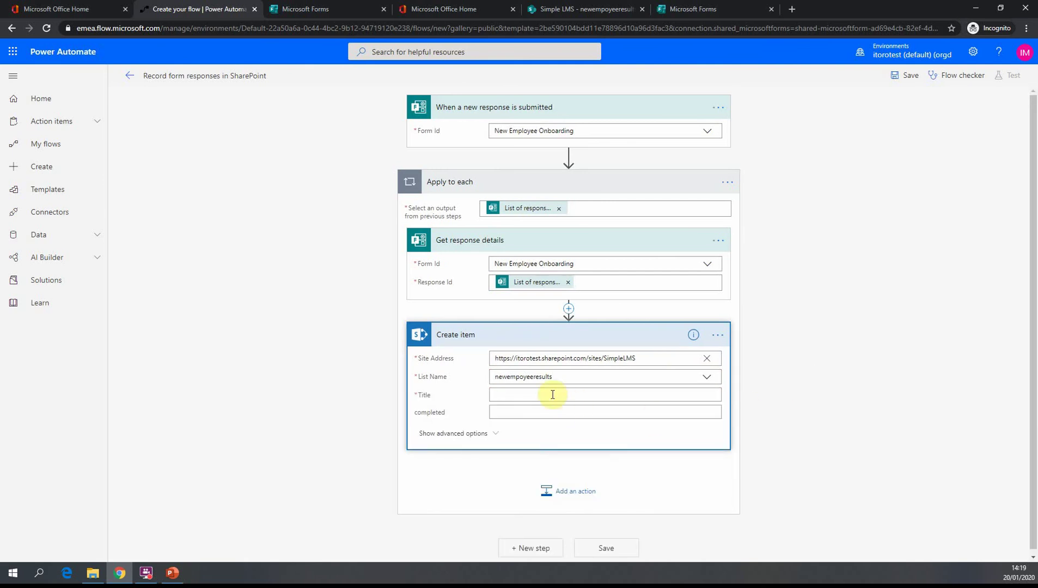
Map the Create item Title field to Responders' Email from dynamic content
{"action": "left_click", "coordinate": [551, 394]}
{"action": "left_click", "coordinate": [822, 392]}
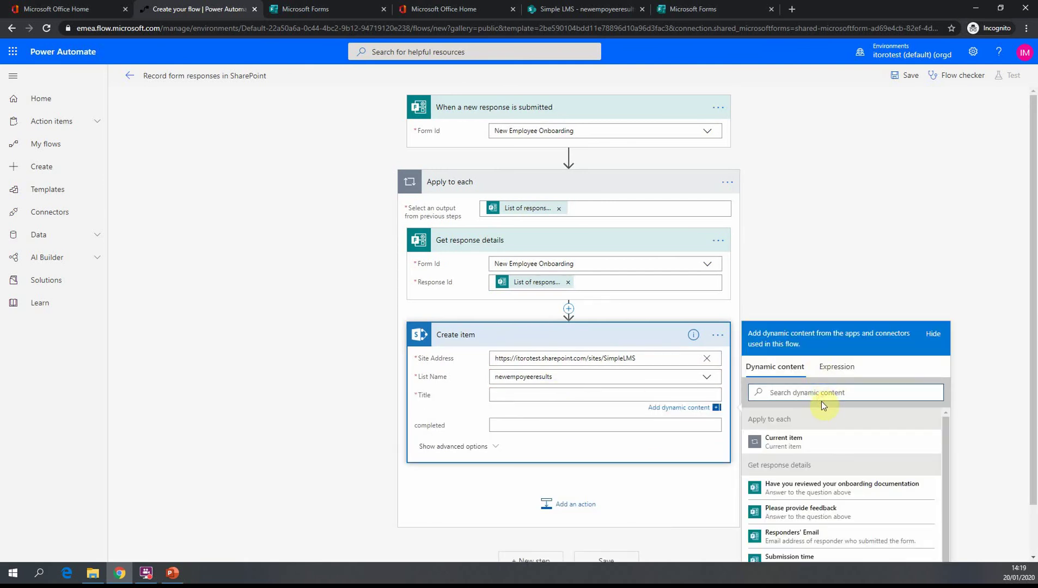
{"action": "type", "text": "tit"}
{"action": "key", "text": "BackSpace"}
{"action": "key", "text": "BackSpace"}
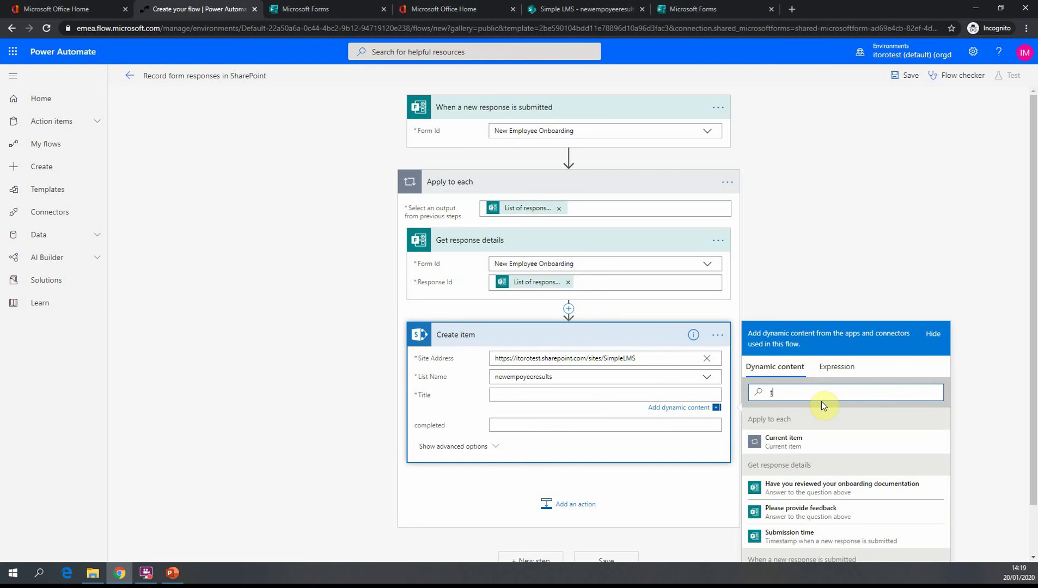
{"action": "key", "text": "BackSpace"}
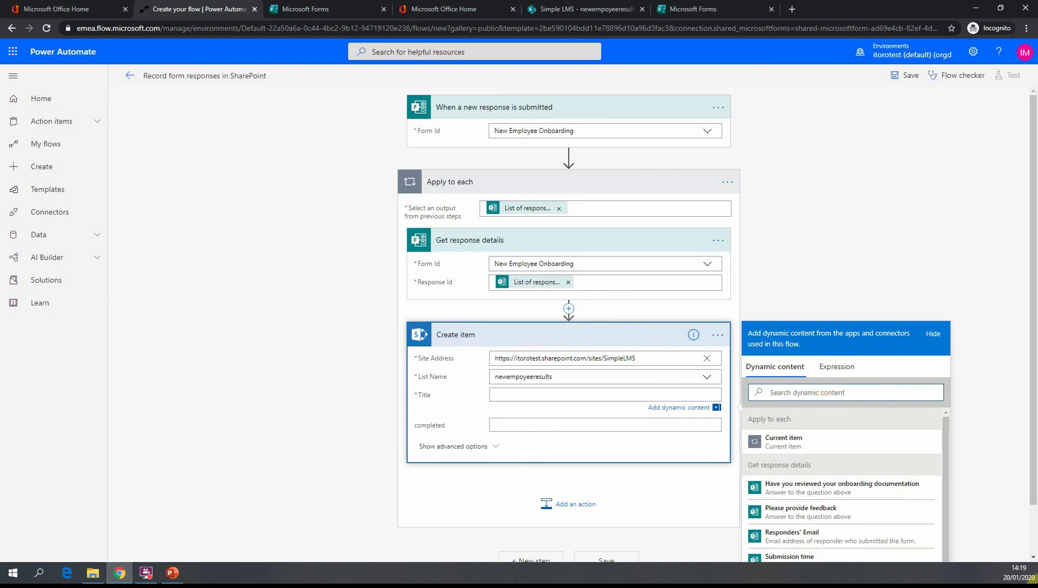
{"action": "left_click", "coordinate": [763, 536]}
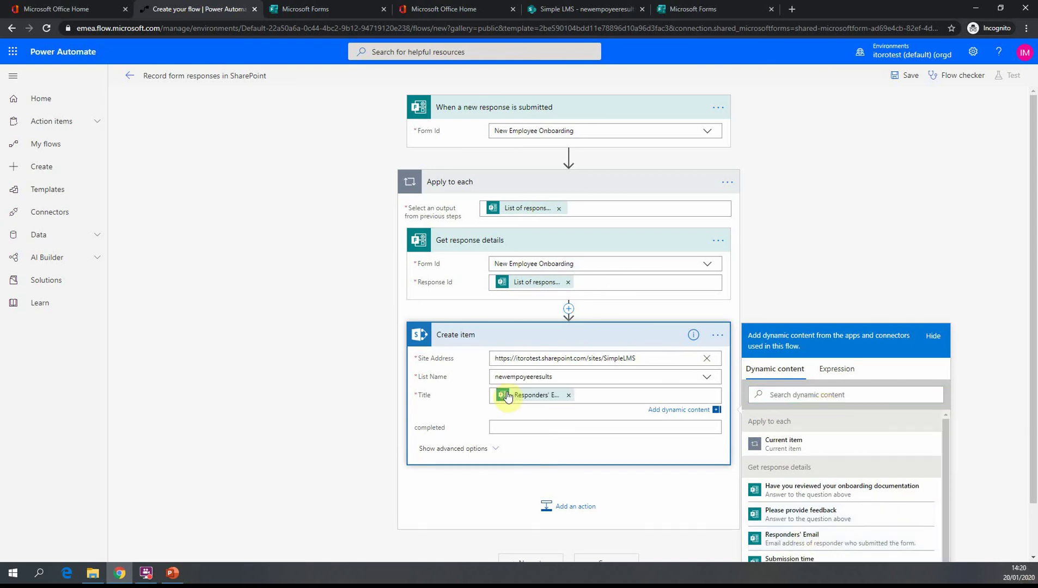
Map completed to the 'Have you reviewed your onboarding documentation' answer and save the flow
{"action": "left_click", "coordinate": [526, 427]}
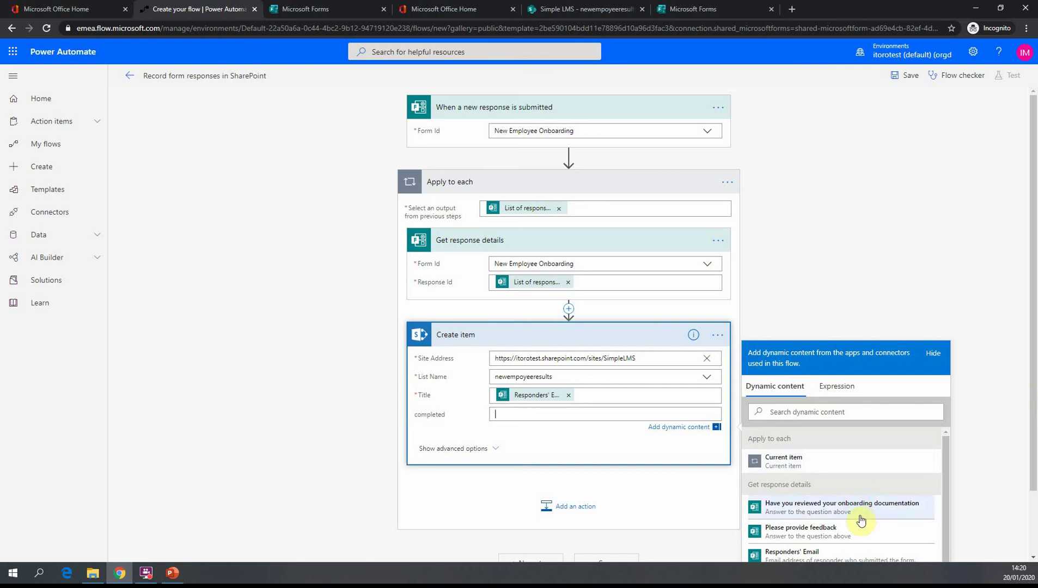
{"action": "left_click_drag", "start_coordinate": [1033, 183], "coordinate": [1033, 247]}
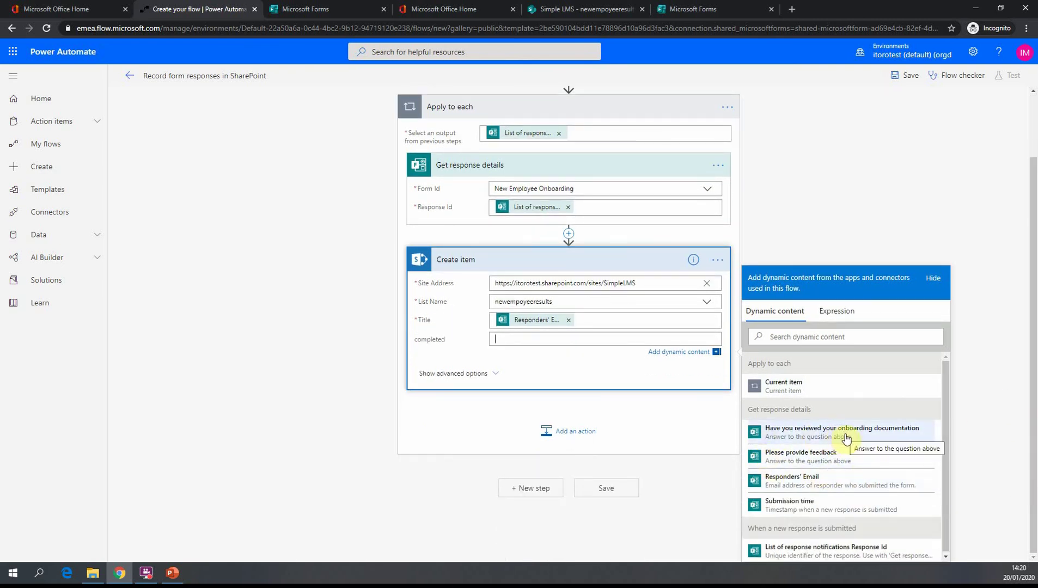
{"action": "left_click", "coordinate": [777, 435]}
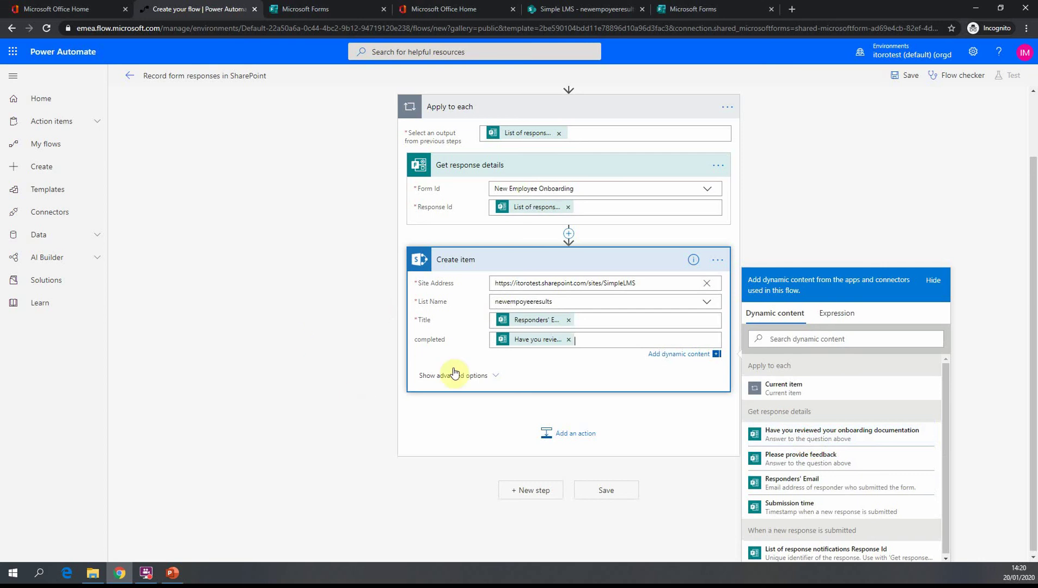
{"action": "left_click", "coordinate": [608, 494]}
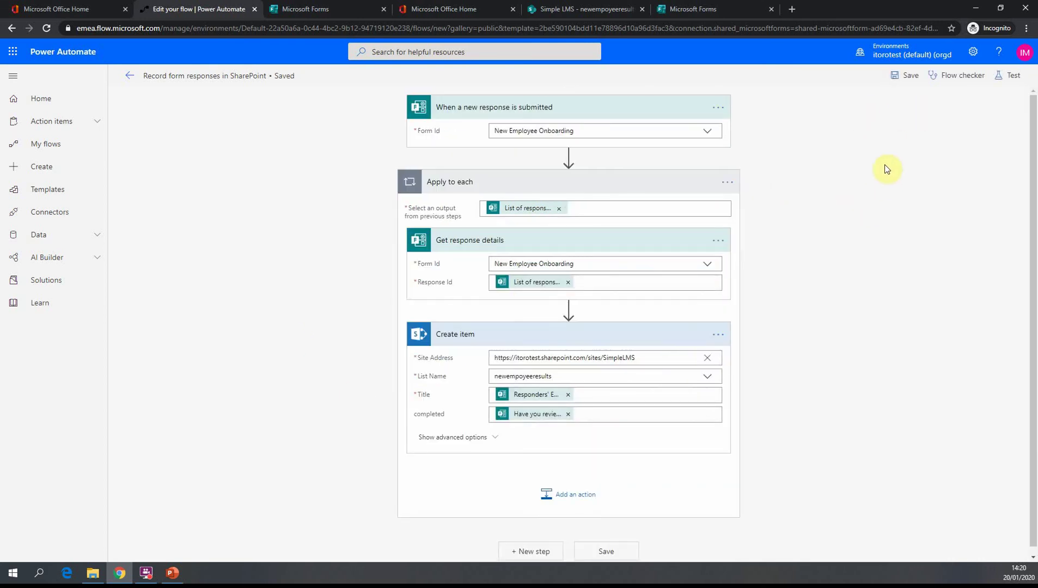
Save the flow and start a test run triggered by a real form submission
{"action": "left_click", "coordinate": [607, 552]}
{"action": "left_click", "coordinate": [1009, 76]}
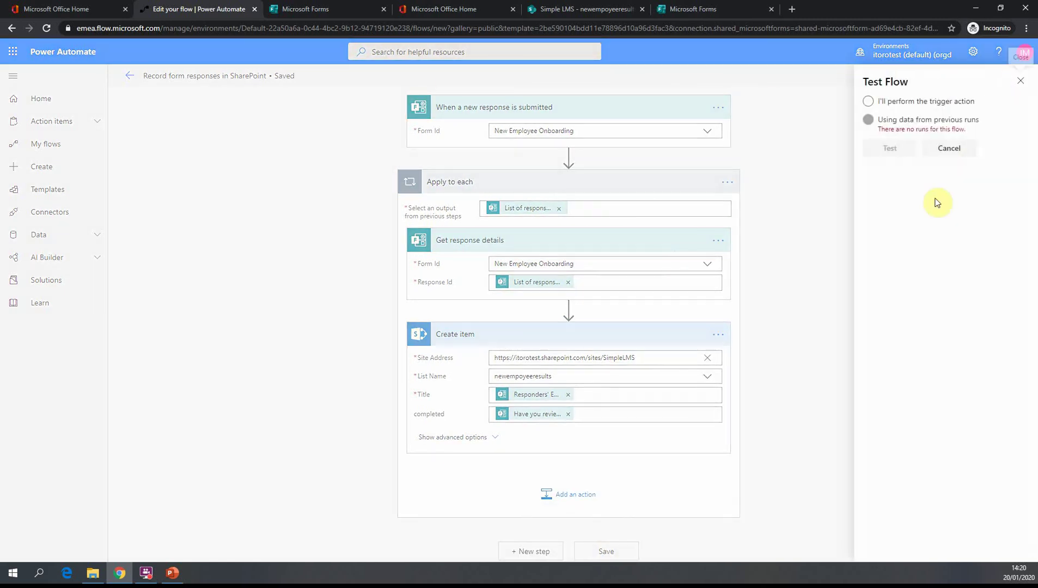
{"action": "left_click", "coordinate": [868, 101]}
{"action": "left_click", "coordinate": [889, 148]}
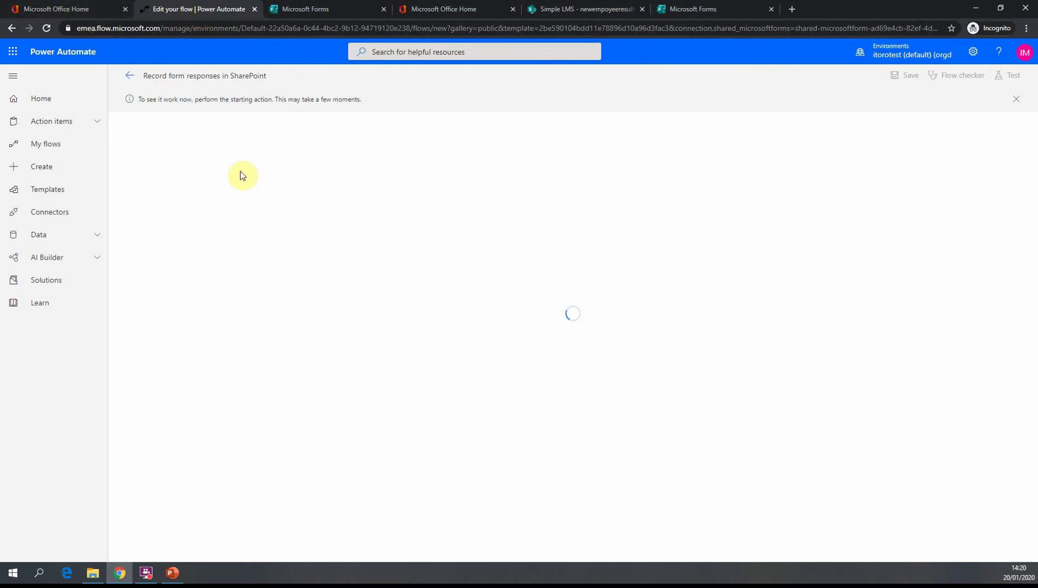
Return to the newempoyeeresults tab and go to the Simple LMS site home page
{"action": "left_click", "coordinate": [314, 14]}
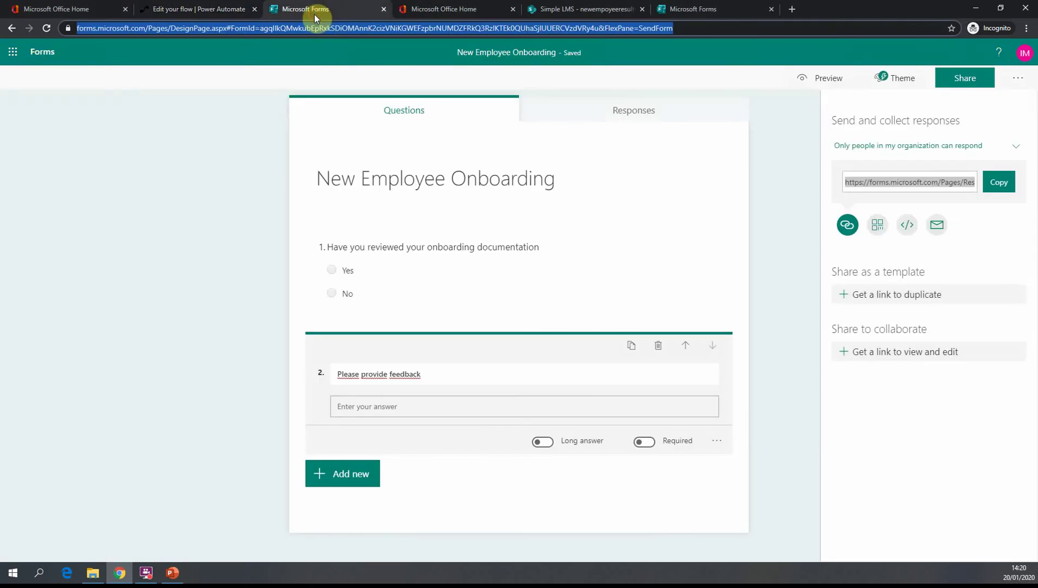
{"action": "left_click", "coordinate": [536, 13]}
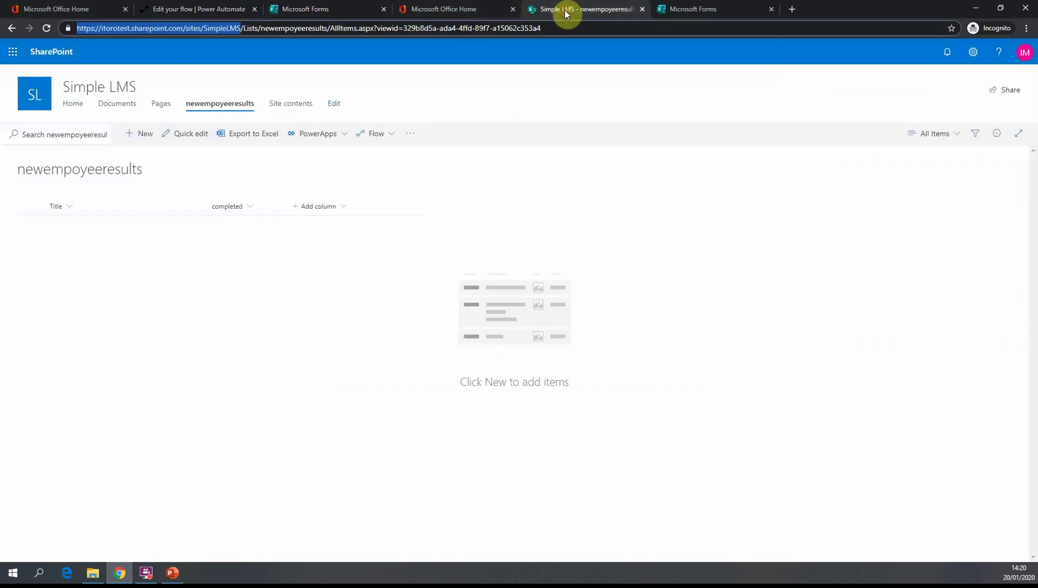
{"action": "left_click", "coordinate": [445, 14]}
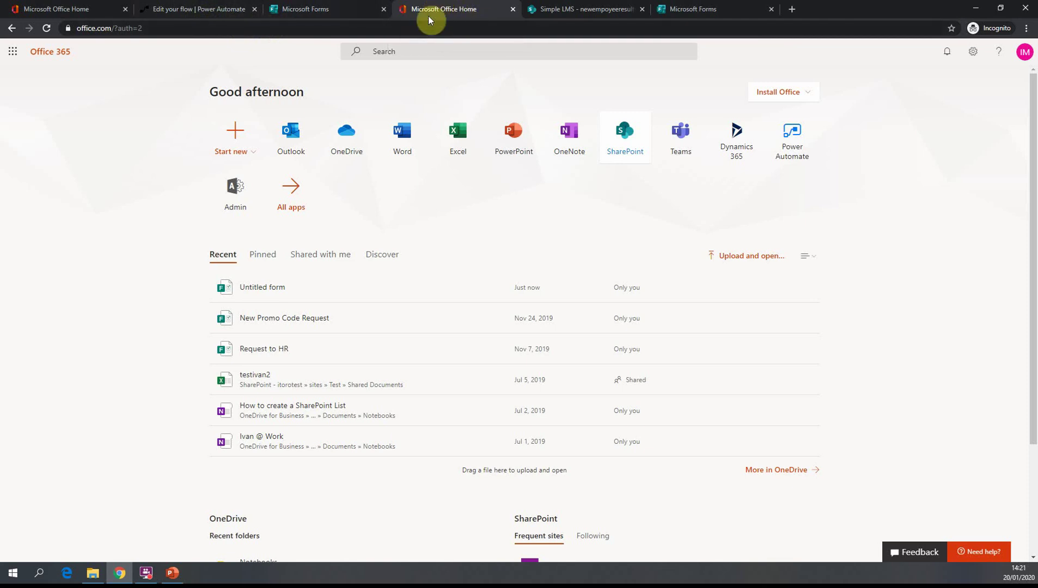
{"action": "left_click", "coordinate": [610, 12]}
{"action": "left_click", "coordinate": [91, 90]}
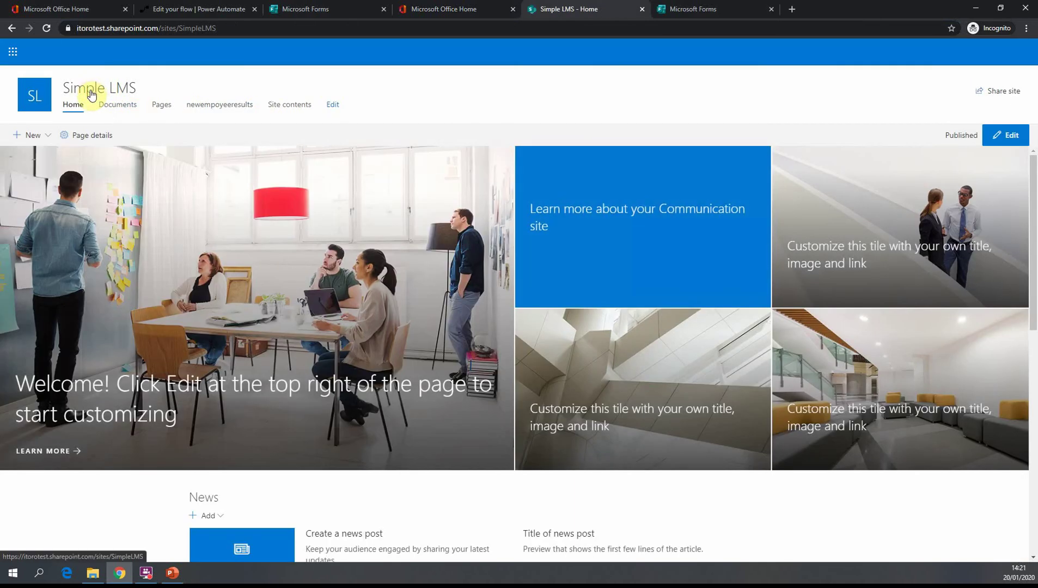
Open the site's Pages list to reach Onboarding-documentation-review.aspx
{"action": "scroll", "coordinate": [234, 321], "scroll_direction": "down", "scroll_amount": 4}
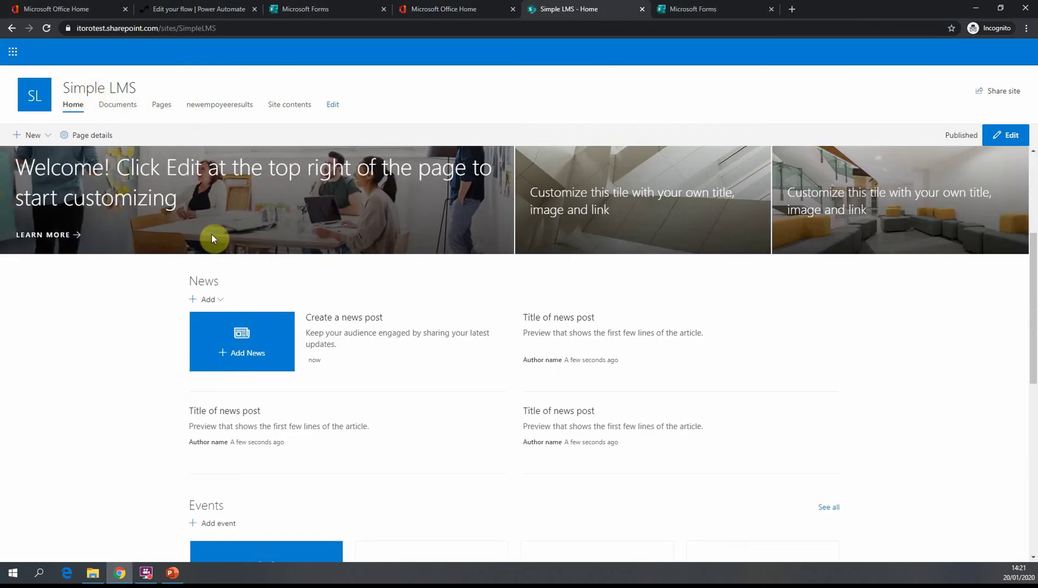
{"action": "scroll", "coordinate": [201, 242], "scroll_direction": "up", "scroll_amount": 3}
{"action": "scroll", "coordinate": [199, 245], "scroll_direction": "up", "scroll_amount": 2}
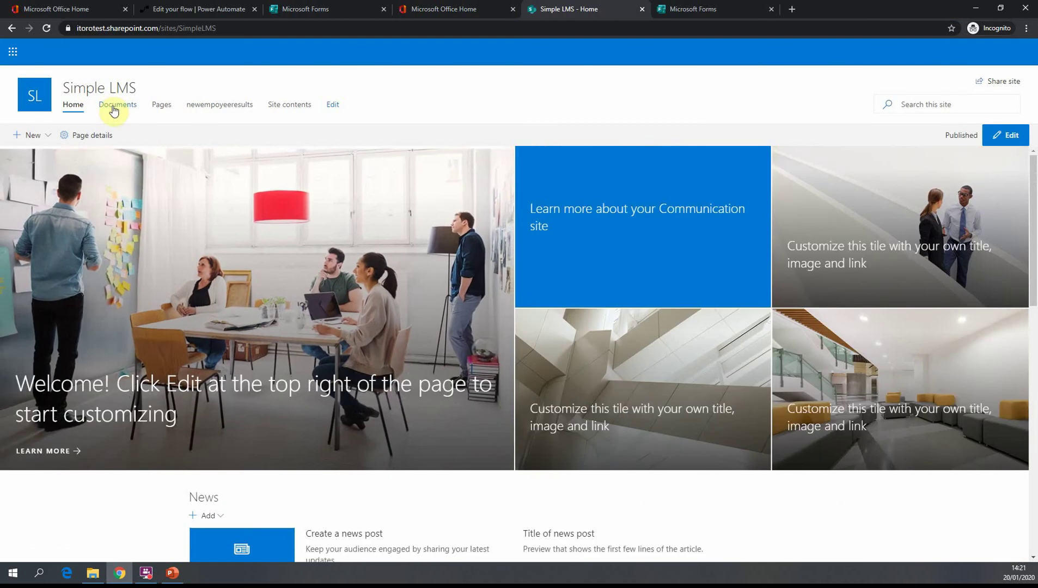
{"action": "left_click", "coordinate": [163, 105]}
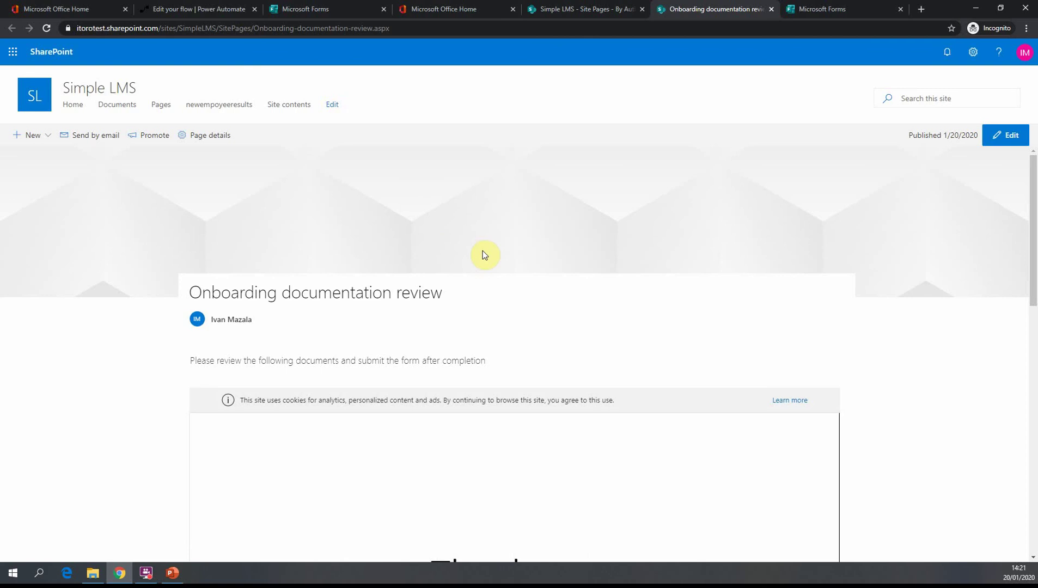
On the embedded onboarding form, answer Yes, enter feedback 'asdfadsfadsfdsa' and submit
{"action": "scroll", "coordinate": [371, 289], "scroll_direction": "down", "scroll_amount": 3}
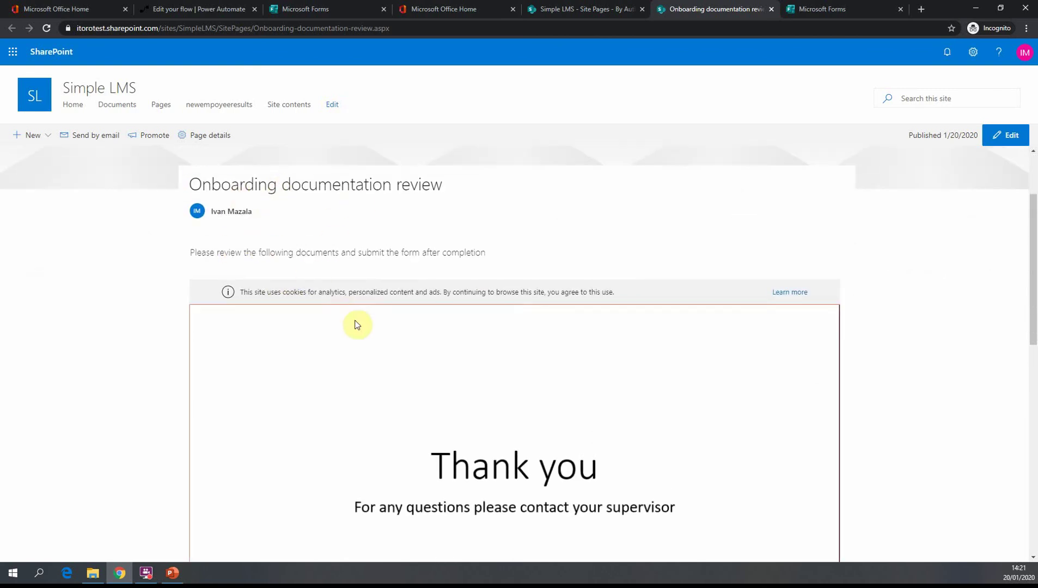
{"action": "scroll", "coordinate": [358, 325], "scroll_direction": "down", "scroll_amount": 1}
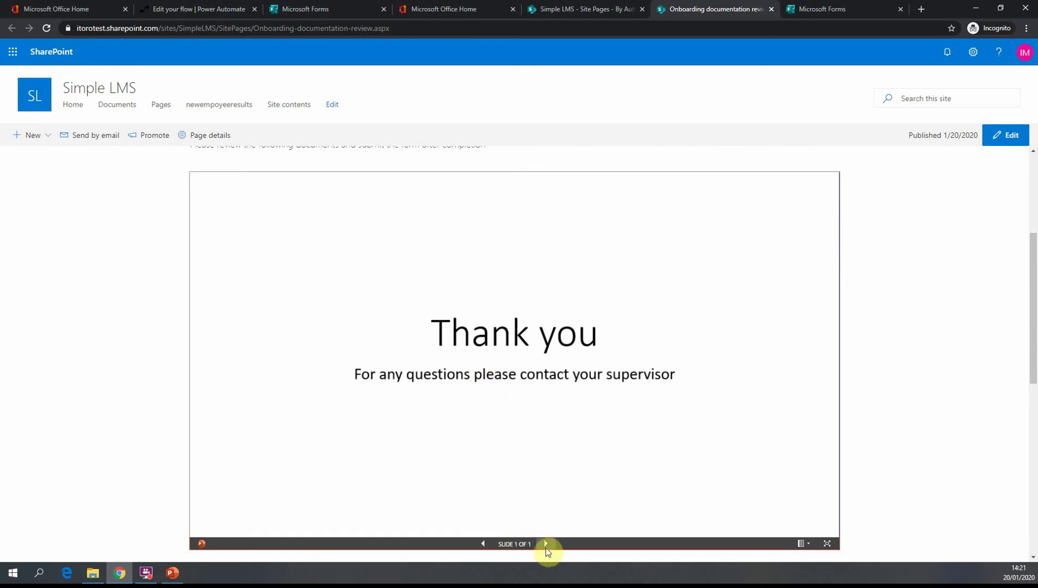
{"action": "scroll", "coordinate": [386, 430], "scroll_direction": "down", "scroll_amount": 5}
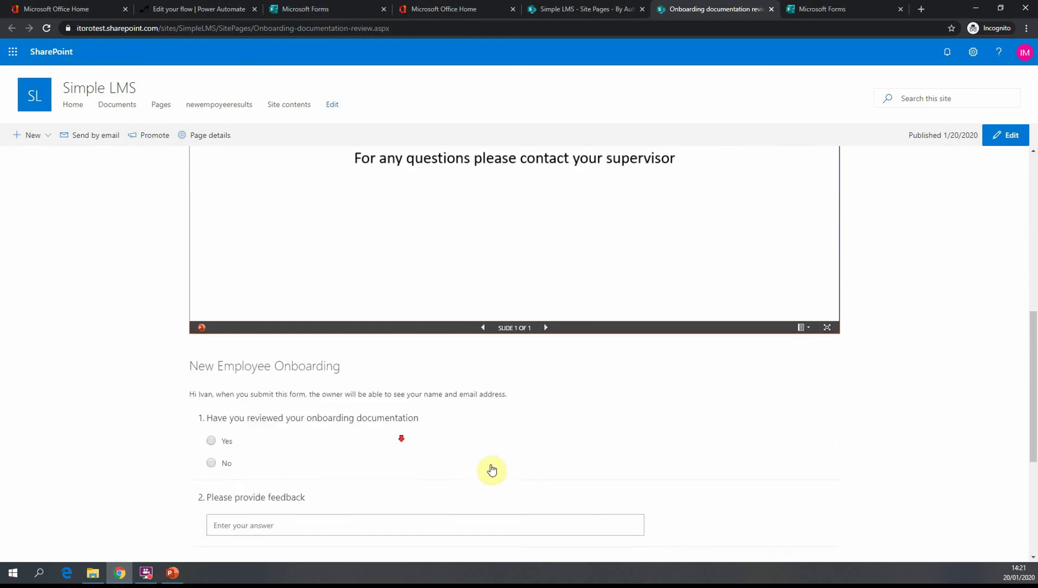
{"action": "scroll", "coordinate": [399, 433], "scroll_direction": "down", "scroll_amount": 1}
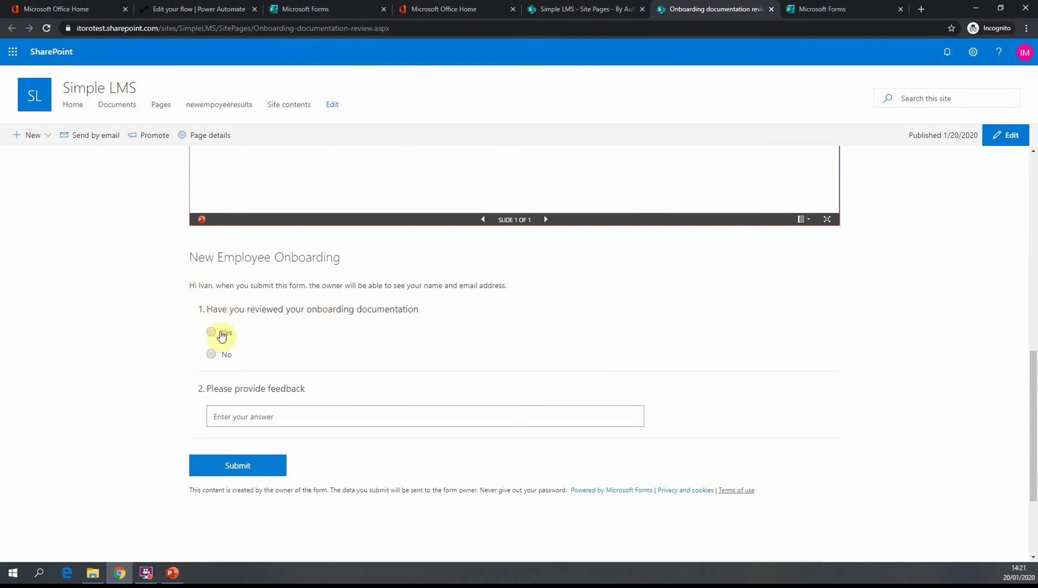
{"action": "left_click", "coordinate": [211, 333]}
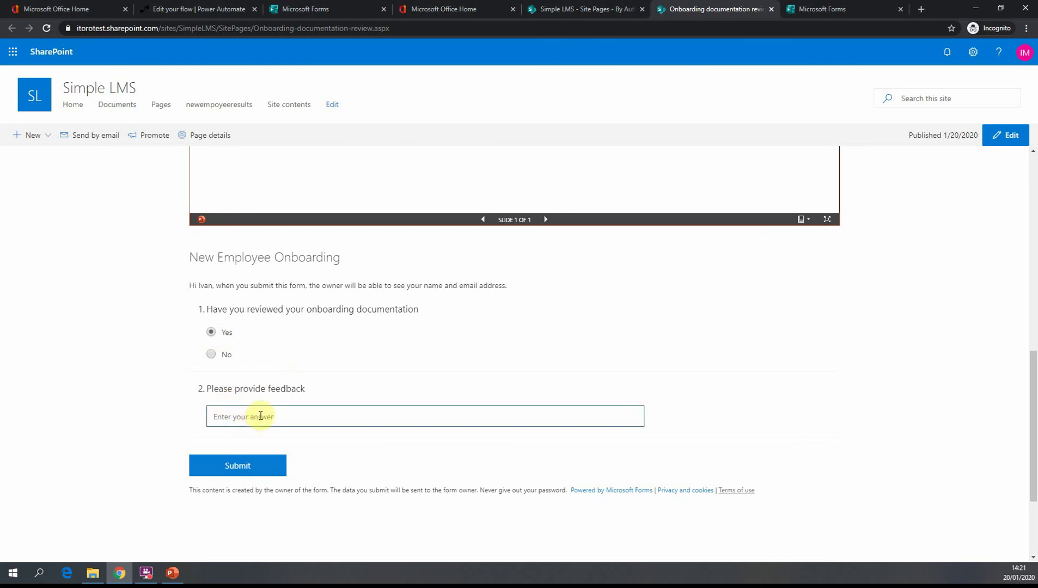
{"action": "type", "text": "asdfadsfadsfdsa"}
{"action": "left_click", "coordinate": [240, 466]}
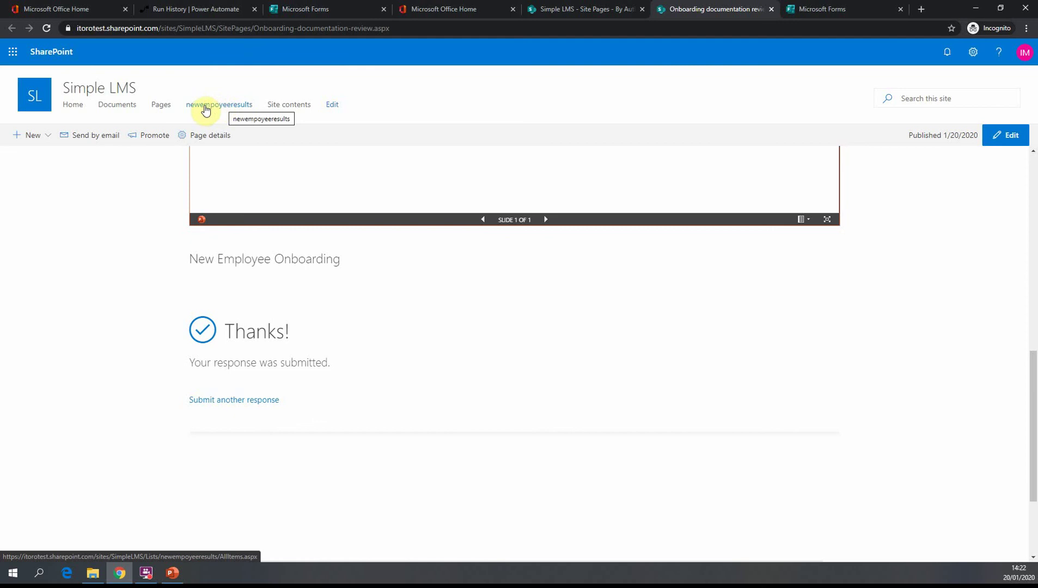
Check the newempoyeeresults list for the new Yes entry, then return to Microsoft Forms
{"action": "left_click", "coordinate": [212, 107]}
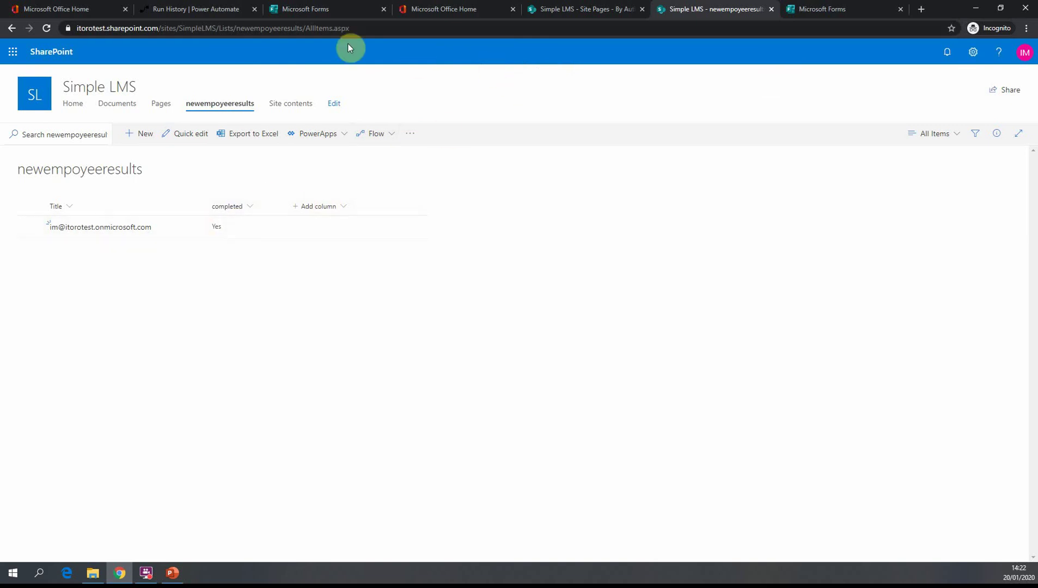
{"action": "left_click", "coordinate": [316, 10]}
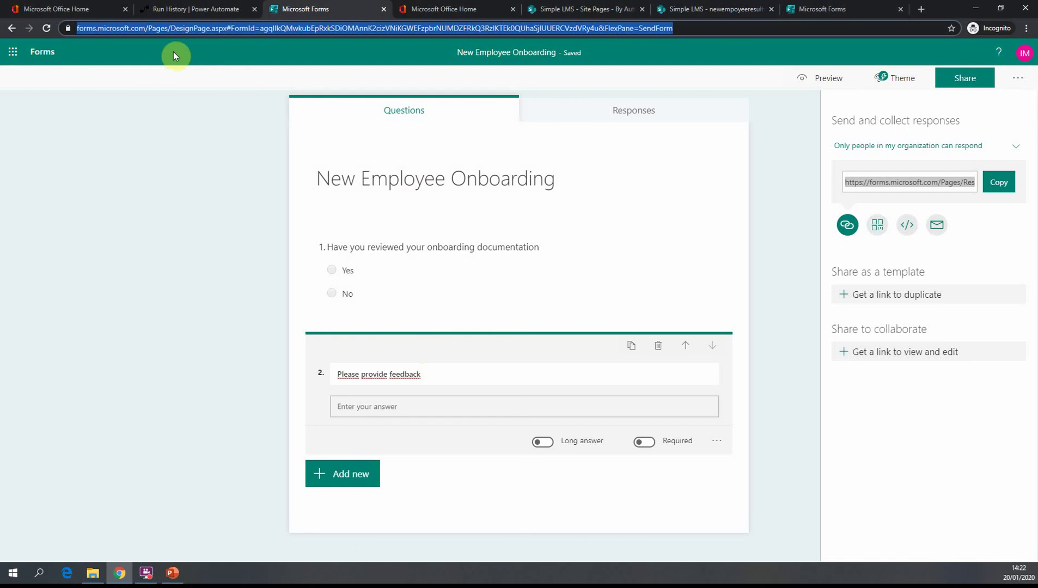
Trim the address to forms.microsoft.com to reach the My forms list
{"action": "left_click", "coordinate": [126, 28]}
{"action": "left_click_drag", "start_coordinate": [173, 28], "coordinate": [695, 46]}
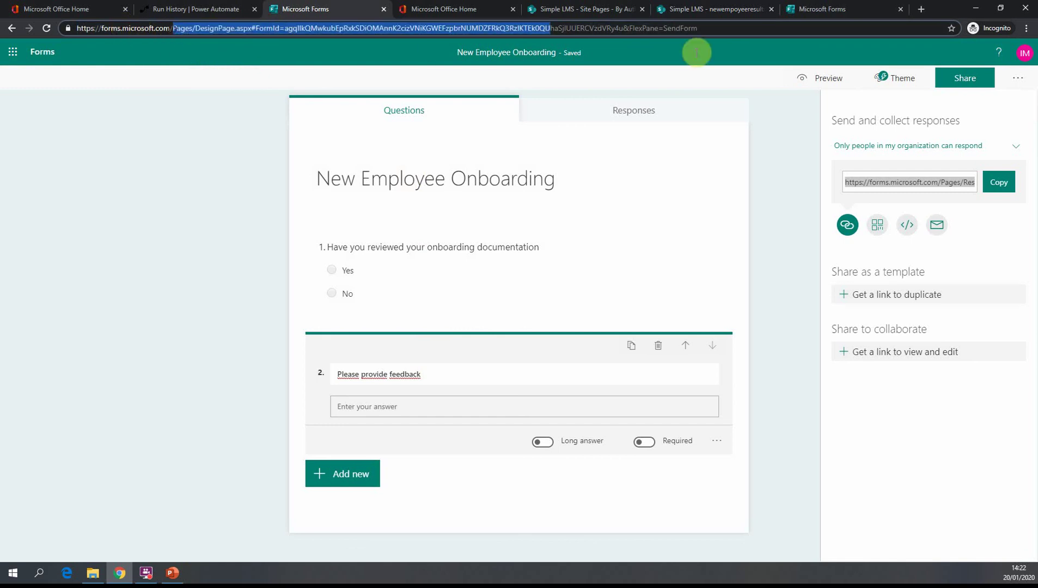
{"action": "key", "text": "BackSpace"}
{"action": "key", "text": "Return"}
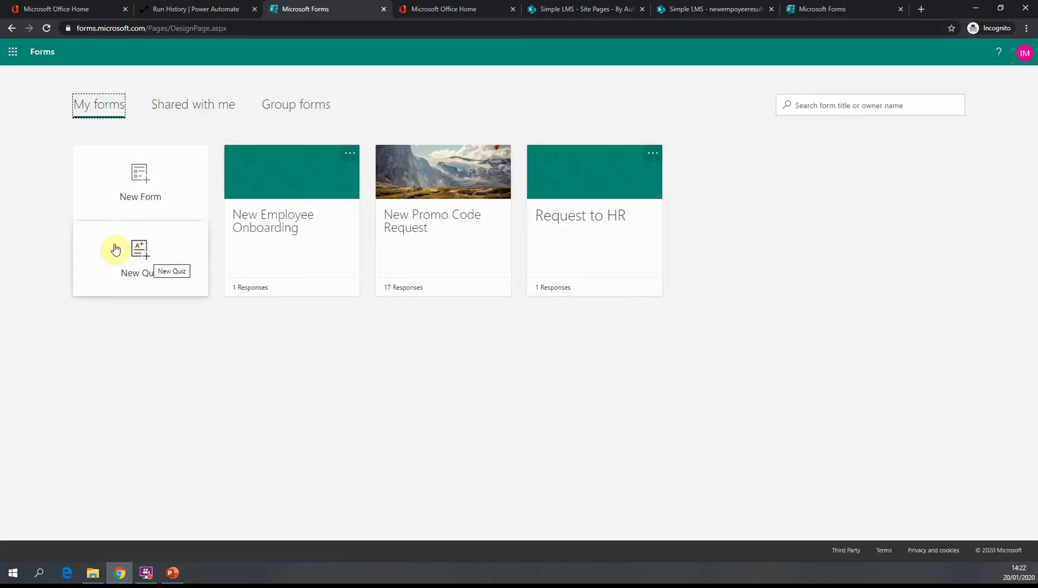
Create a new untitled quiz and show the question types for its first question
{"action": "left_click", "coordinate": [140, 260]}
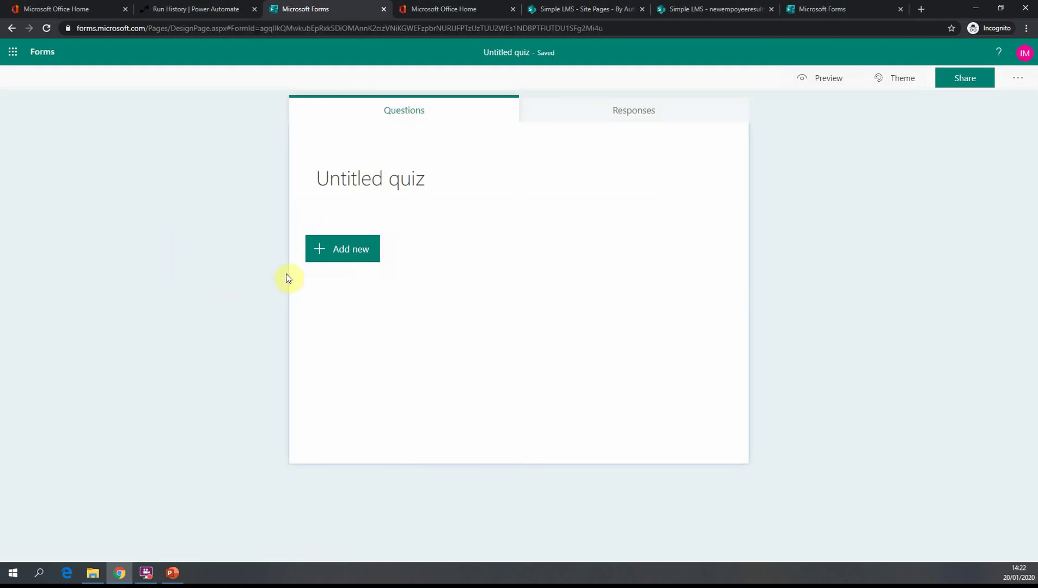
{"action": "left_click", "coordinate": [349, 257]}
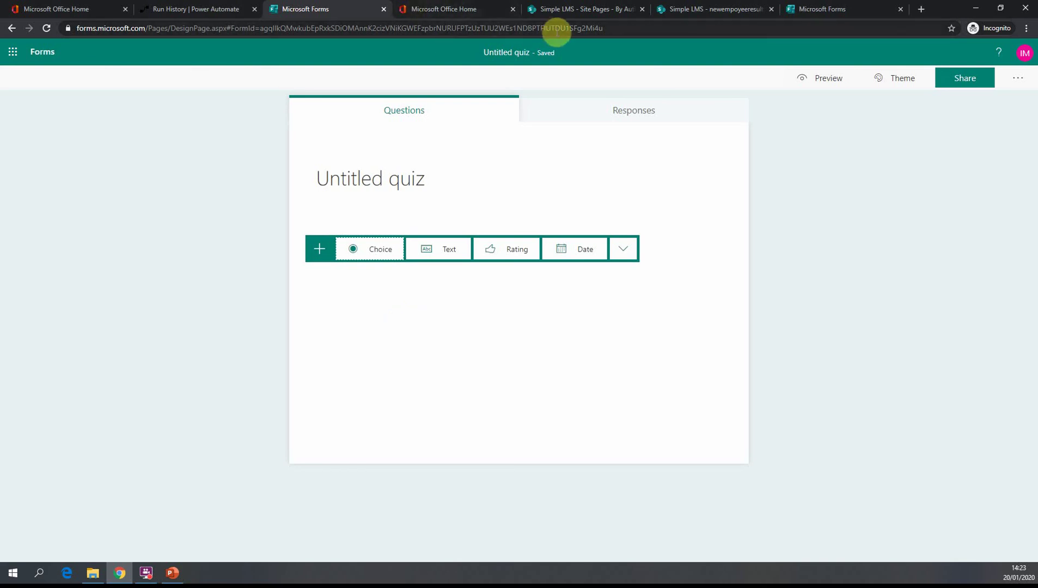
{"action": "left_click", "coordinate": [588, 10]}
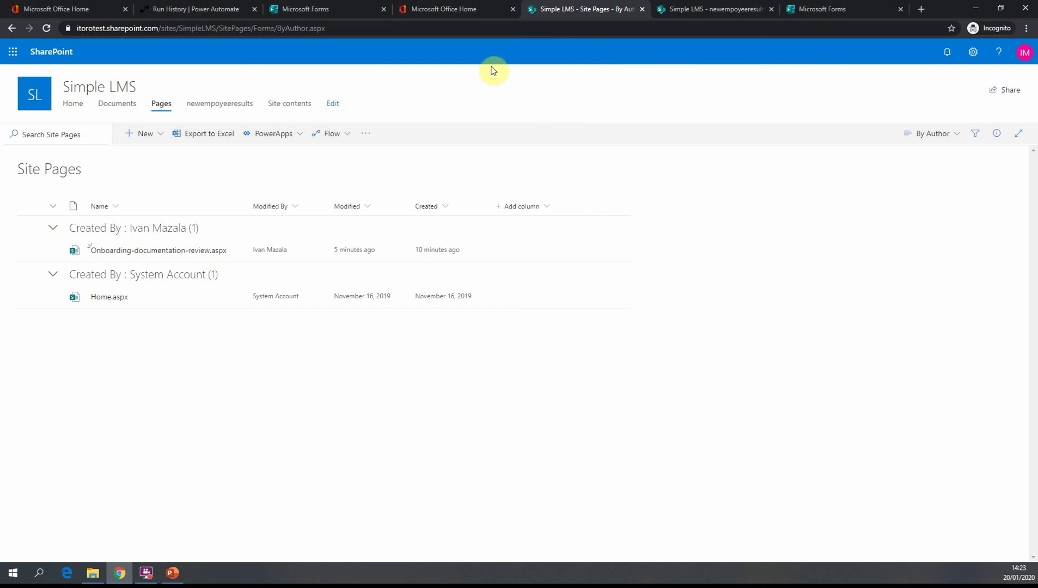
{"action": "left_click", "coordinate": [327, 16]}
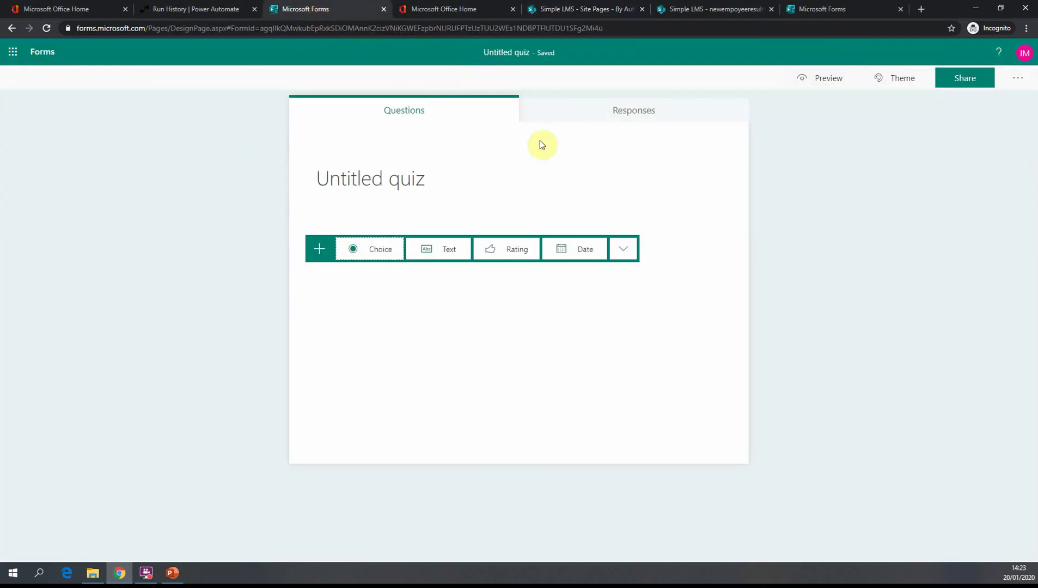